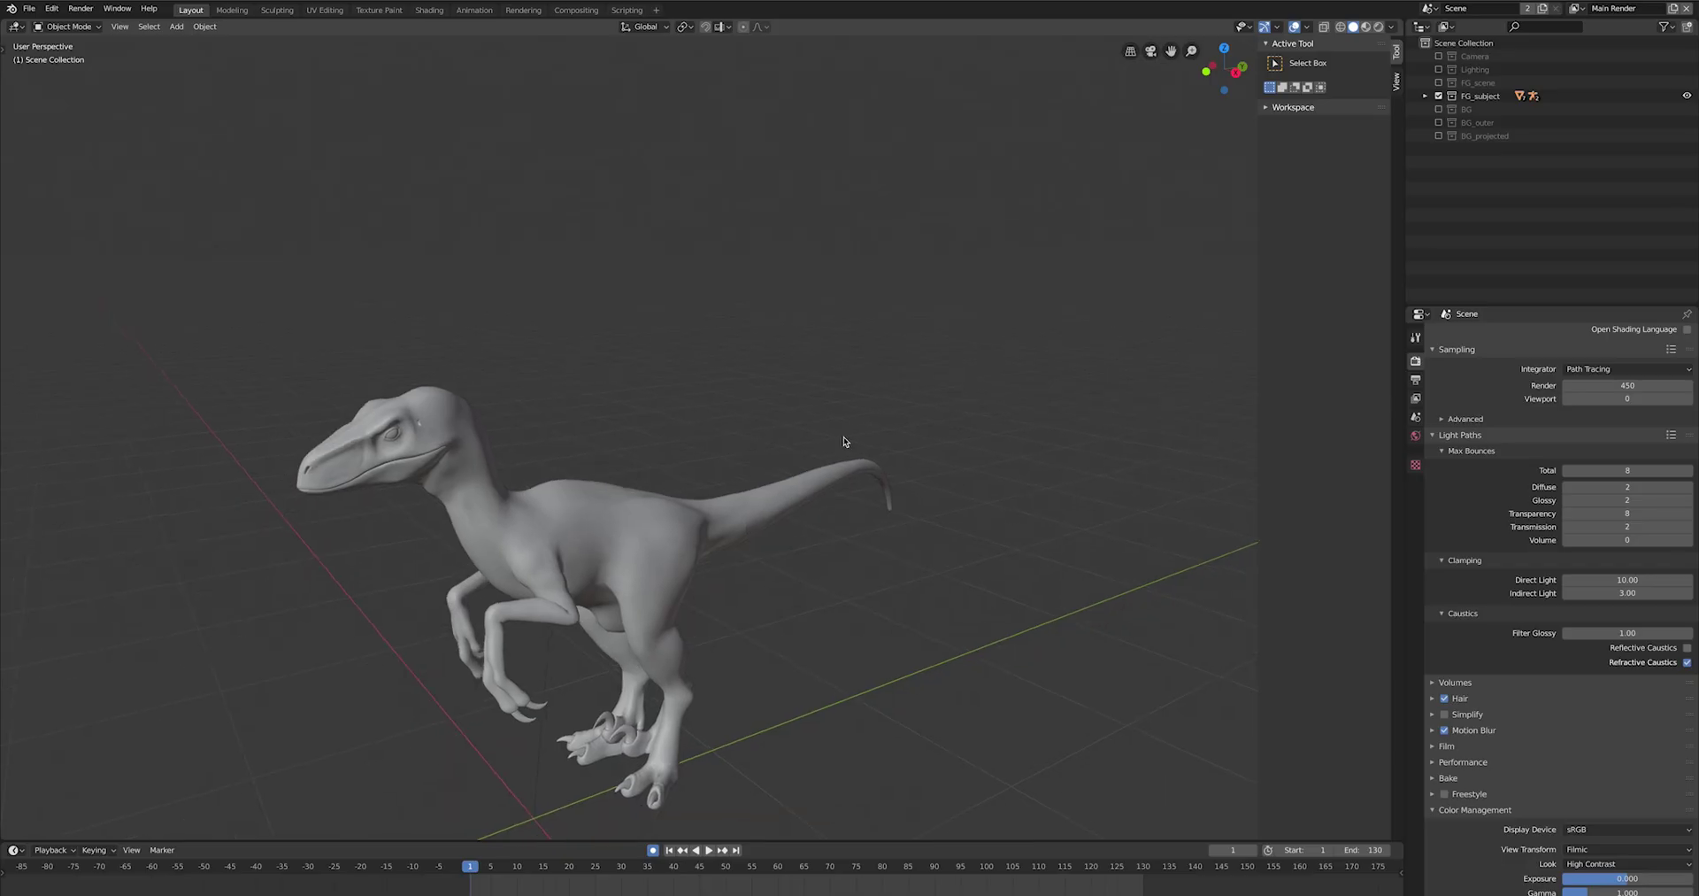
- Examine the textured raptor from both sides and up close, along with the Velociraptor_Skin material's node tree
{"action": "mouse_move", "coordinate": [531, 531]}
{"action": "middle_mouse_down"}
{"action": "mouse_move", "coordinate": [595, 529]}
{"action": "mouse_move", "coordinate": [596, 503]}
{"action": "mouse_move", "coordinate": [540, 527]}
{"action": "mouse_move", "coordinate": [556, 556]}
{"action": "middle_mouse_up"}
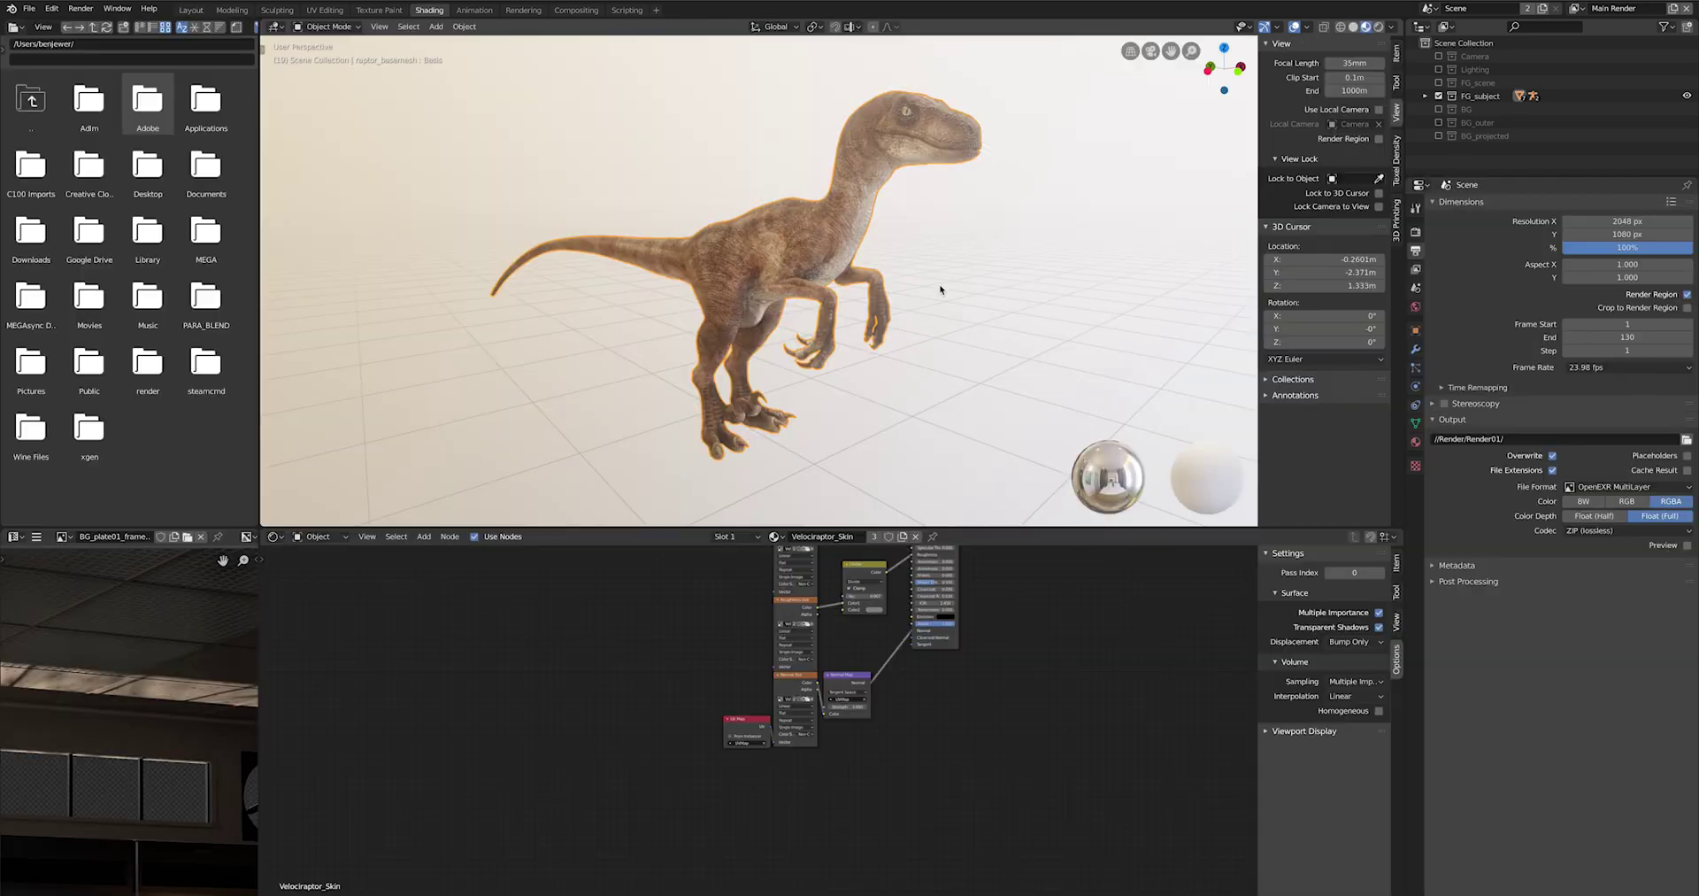
{"action": "scroll", "coordinate": [940, 289], "scroll_direction": "up", "scroll_amount": 2}
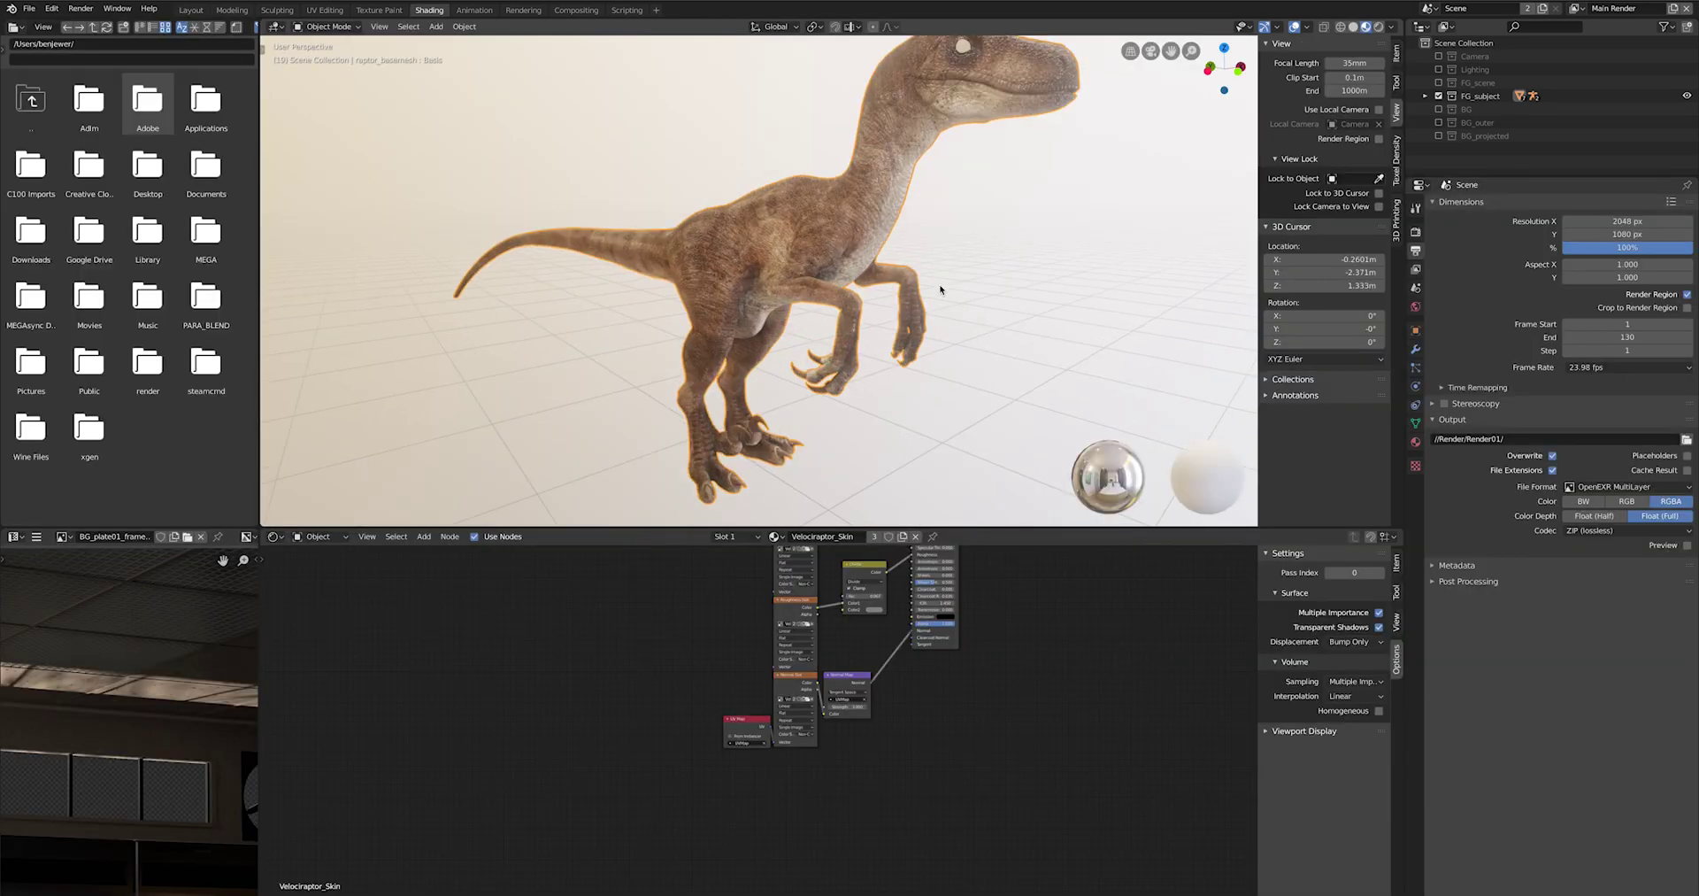
{"action": "scroll", "coordinate": [977, 294], "scroll_direction": "down", "scroll_amount": 1}
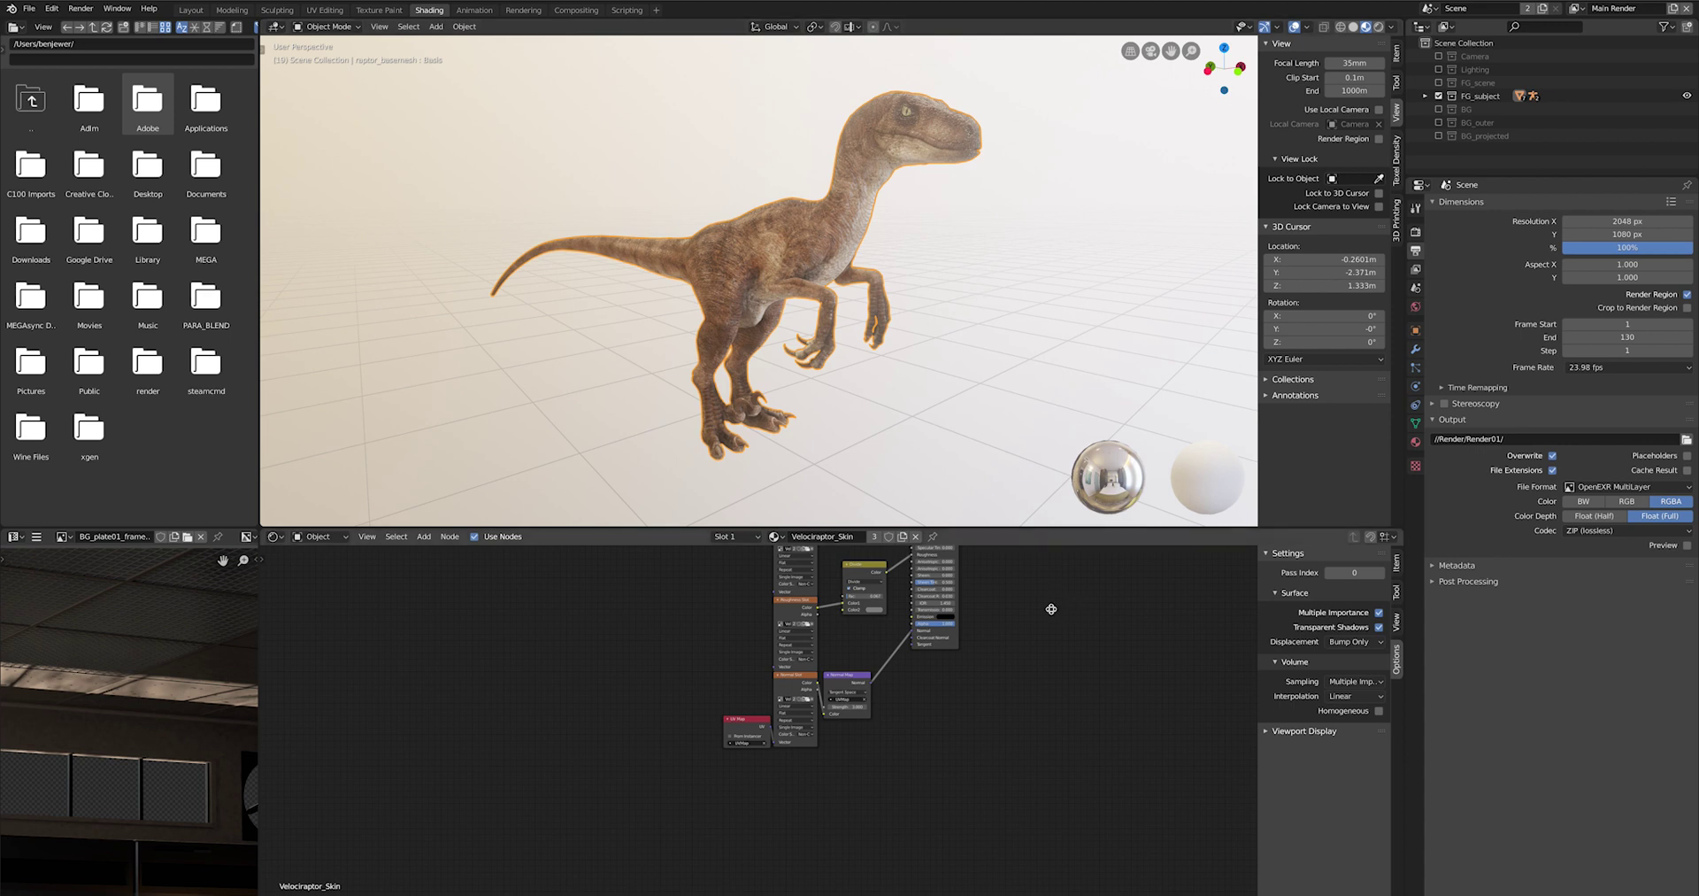
{"action": "middle_click_drag", "start_coordinate": [1051, 609], "coordinate": [897, 744]}
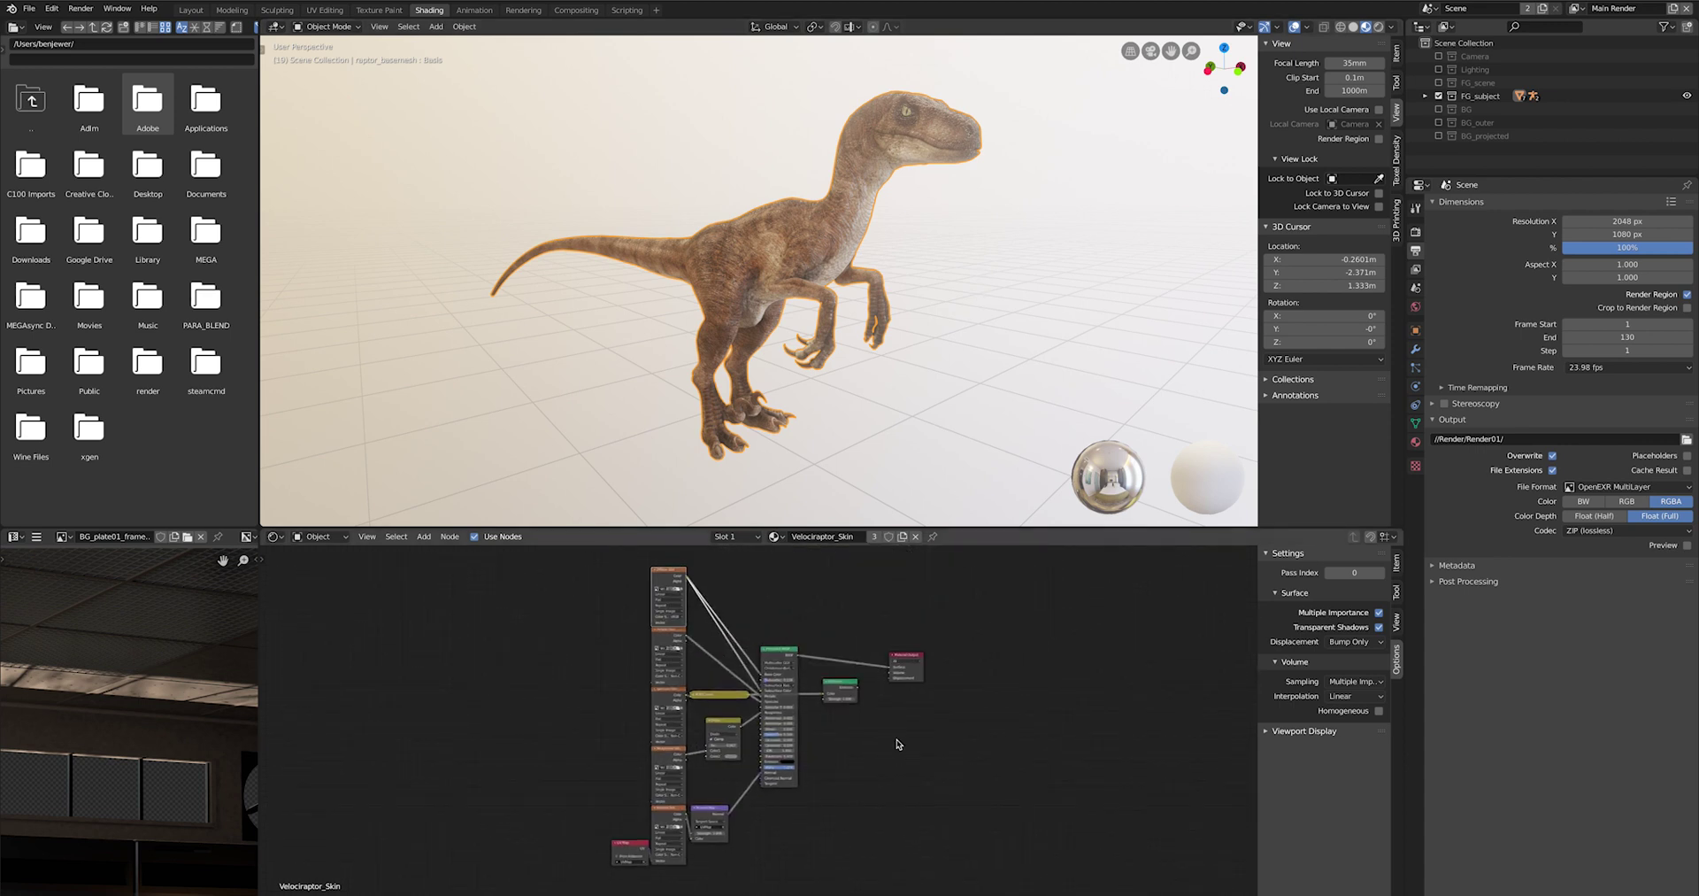
{"action": "scroll", "coordinate": [832, 682], "scroll_direction": "up", "scroll_amount": 2}
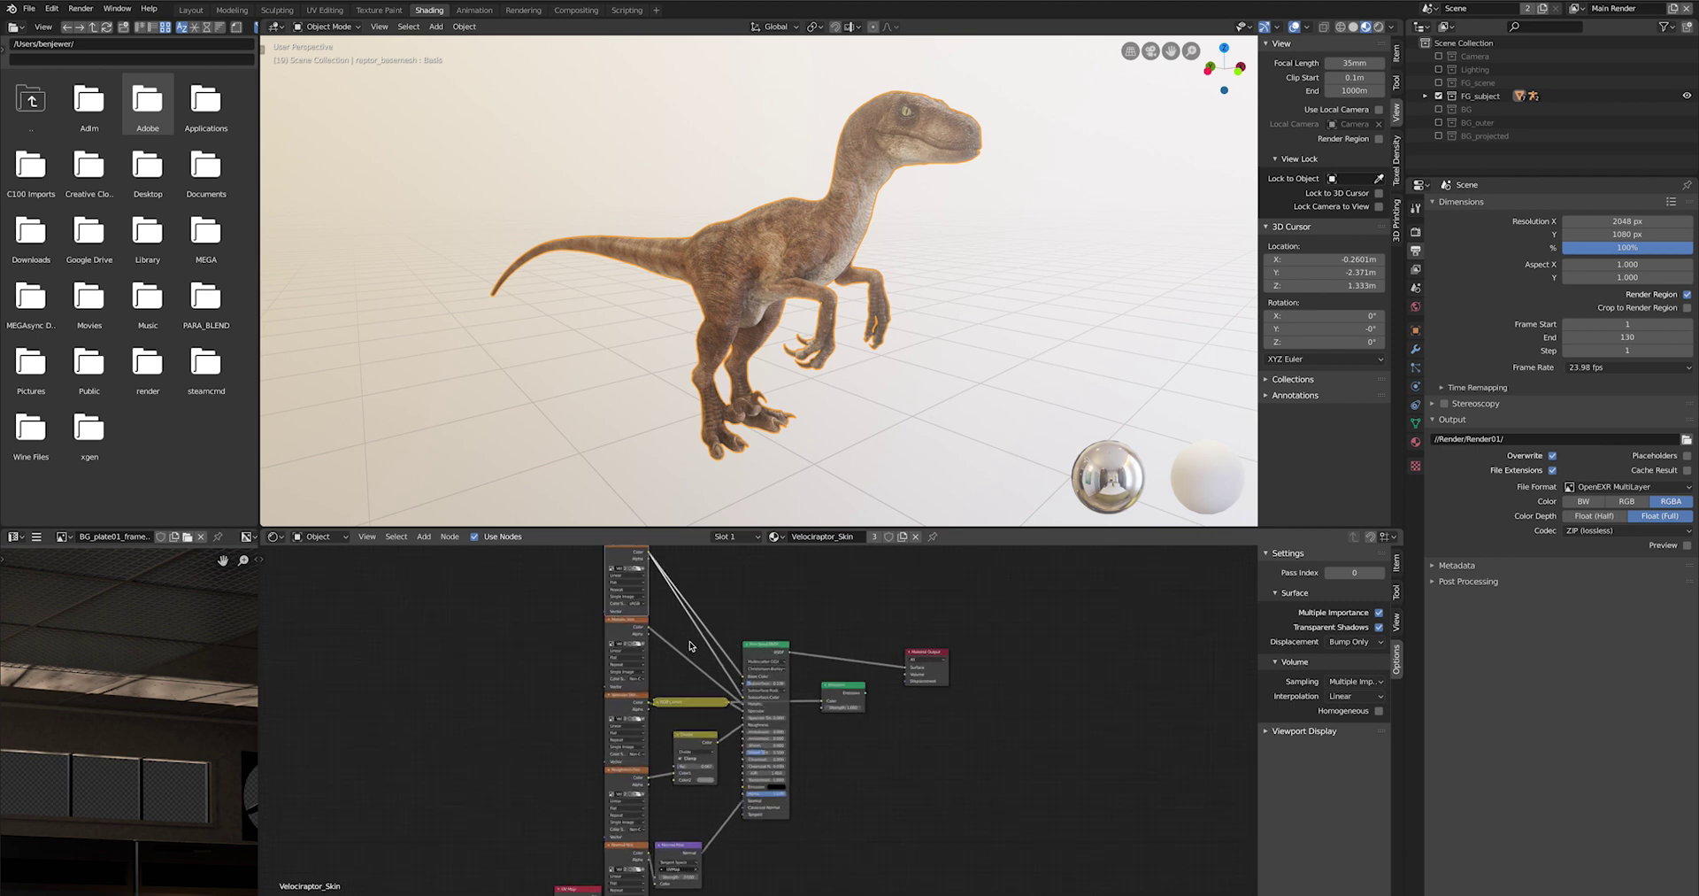
{"action": "scroll", "coordinate": [690, 646], "scroll_direction": "down", "scroll_amount": 1}
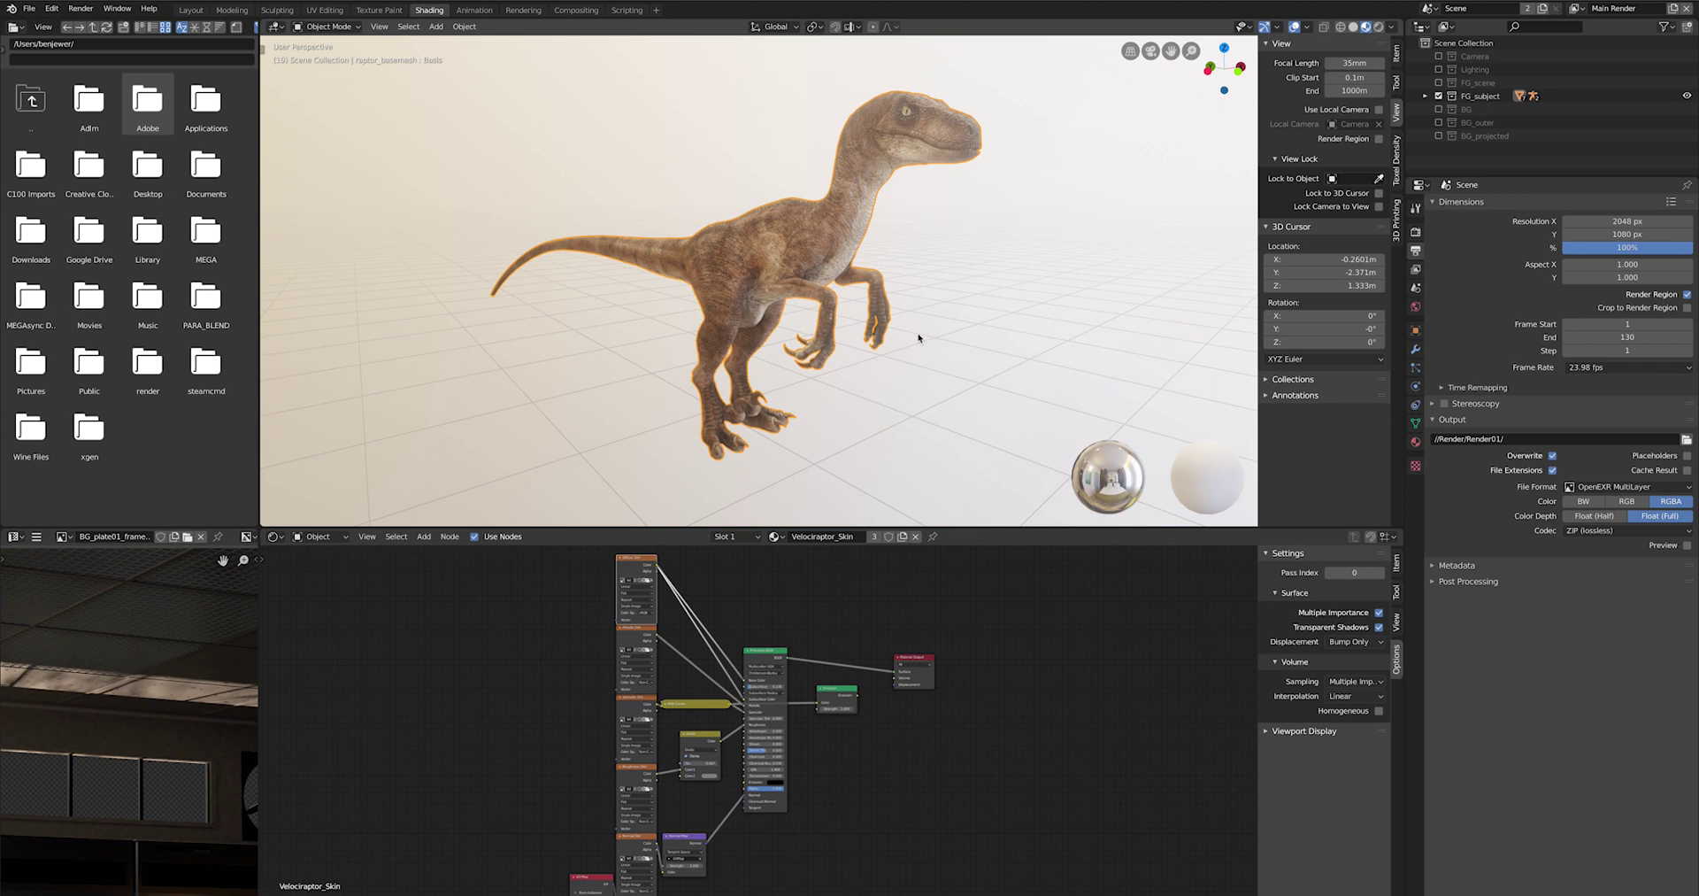
{"action": "middle_click_drag", "start_coordinate": [688, 352], "coordinate": [903, 354]}
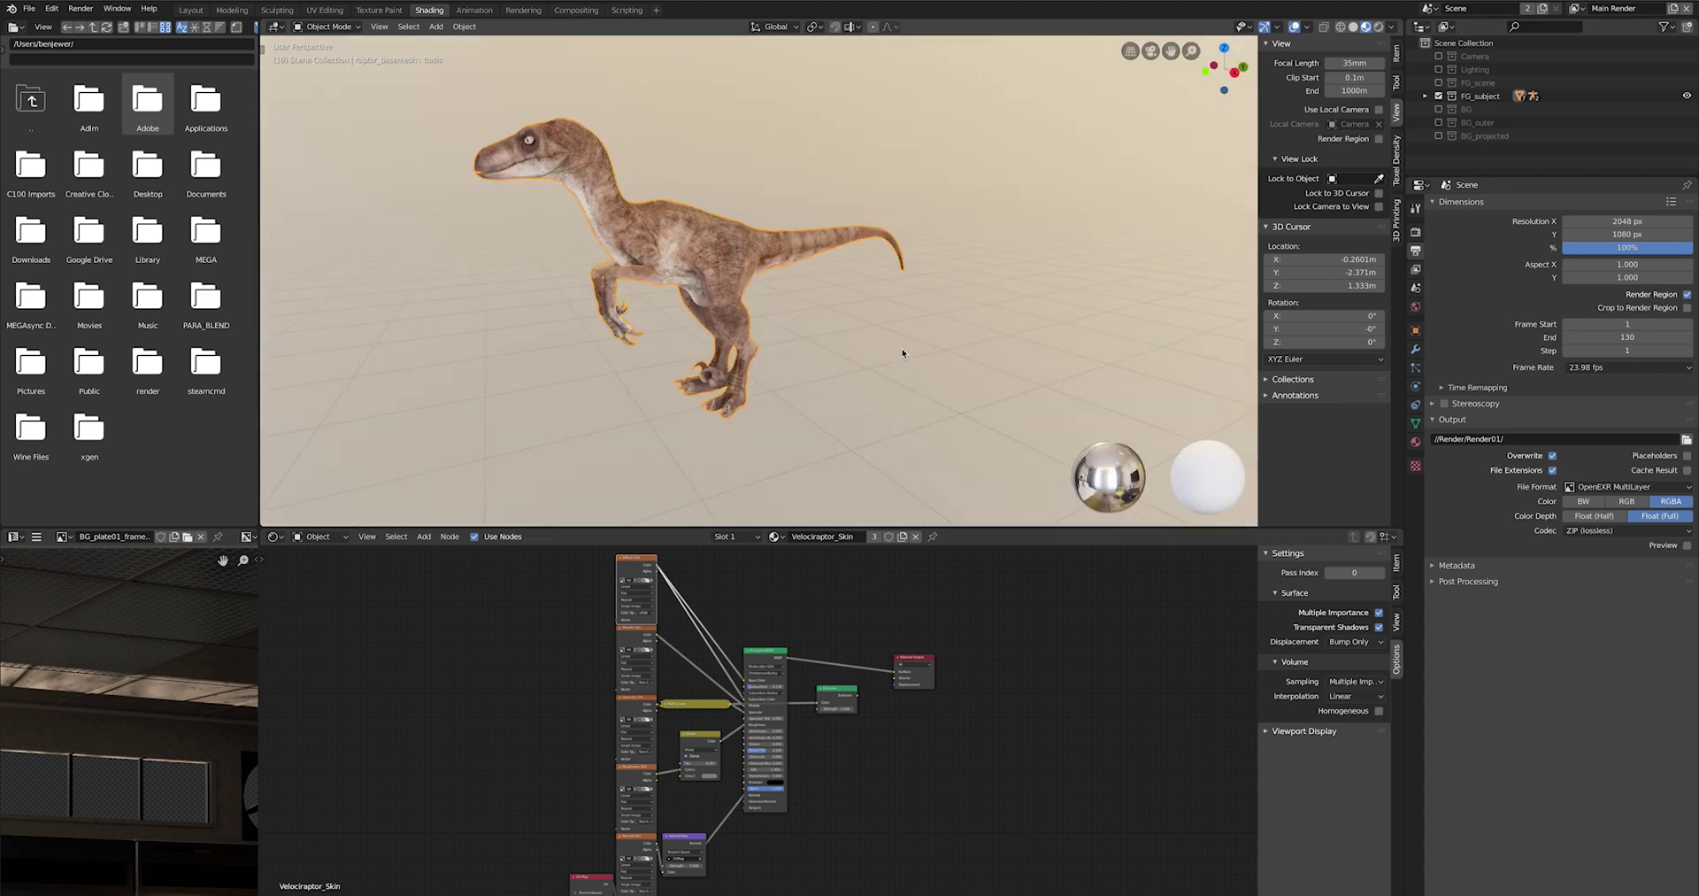
{"action": "middle_click_drag", "start_coordinate": [640, 284], "coordinate": [717, 241]}
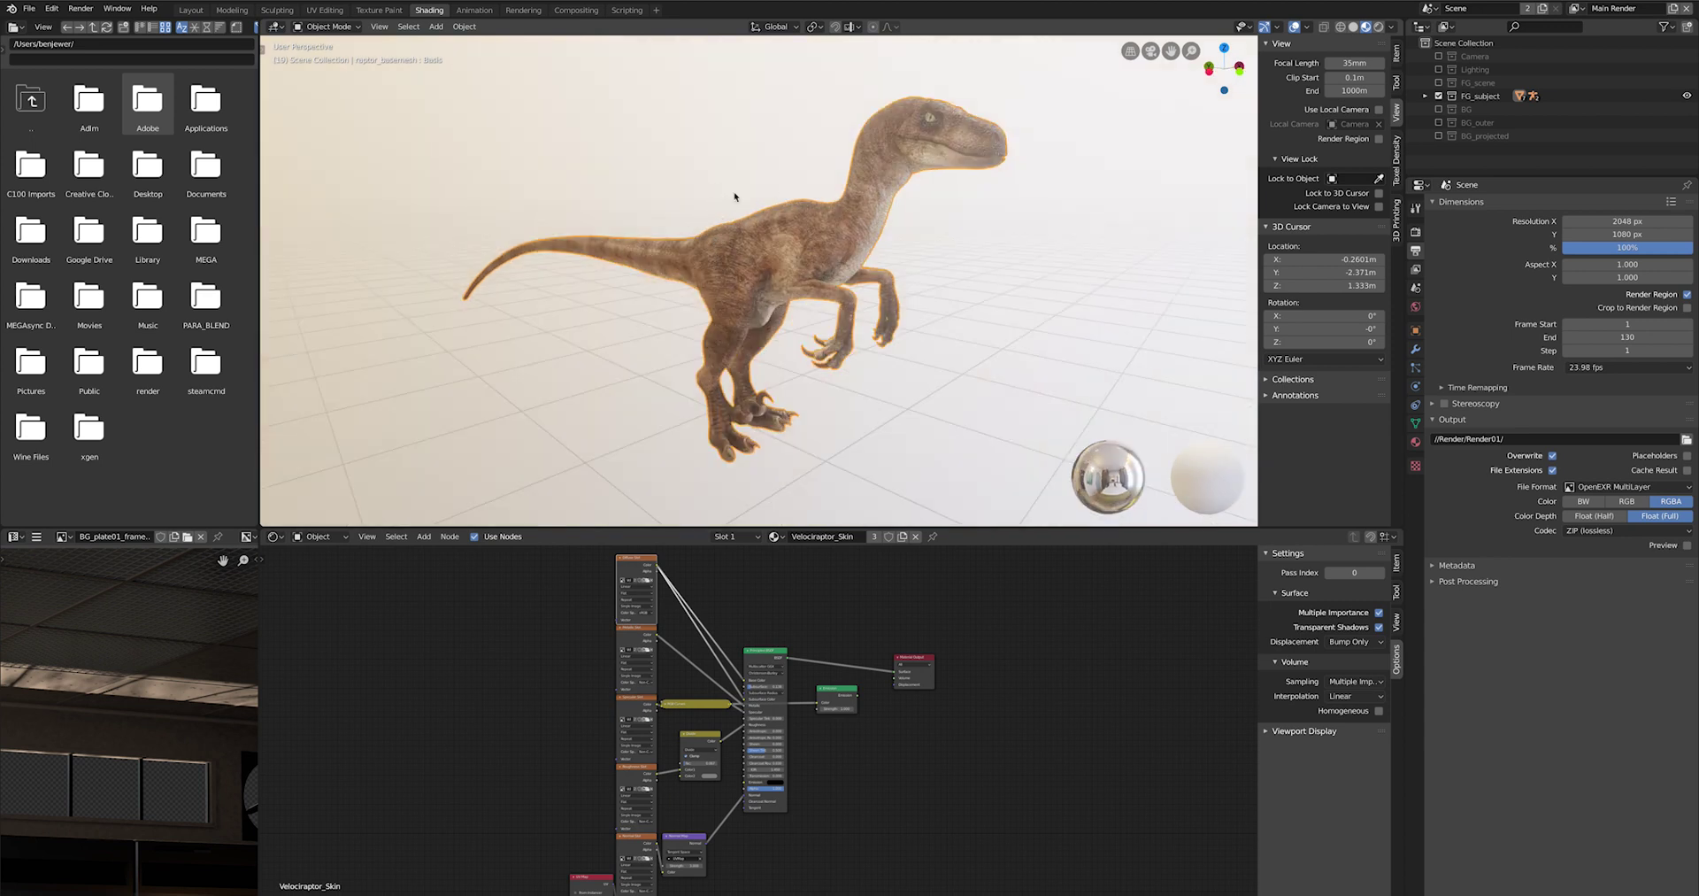
{"action": "scroll", "coordinate": [937, 197], "scroll_direction": "up", "scroll_amount": 2}
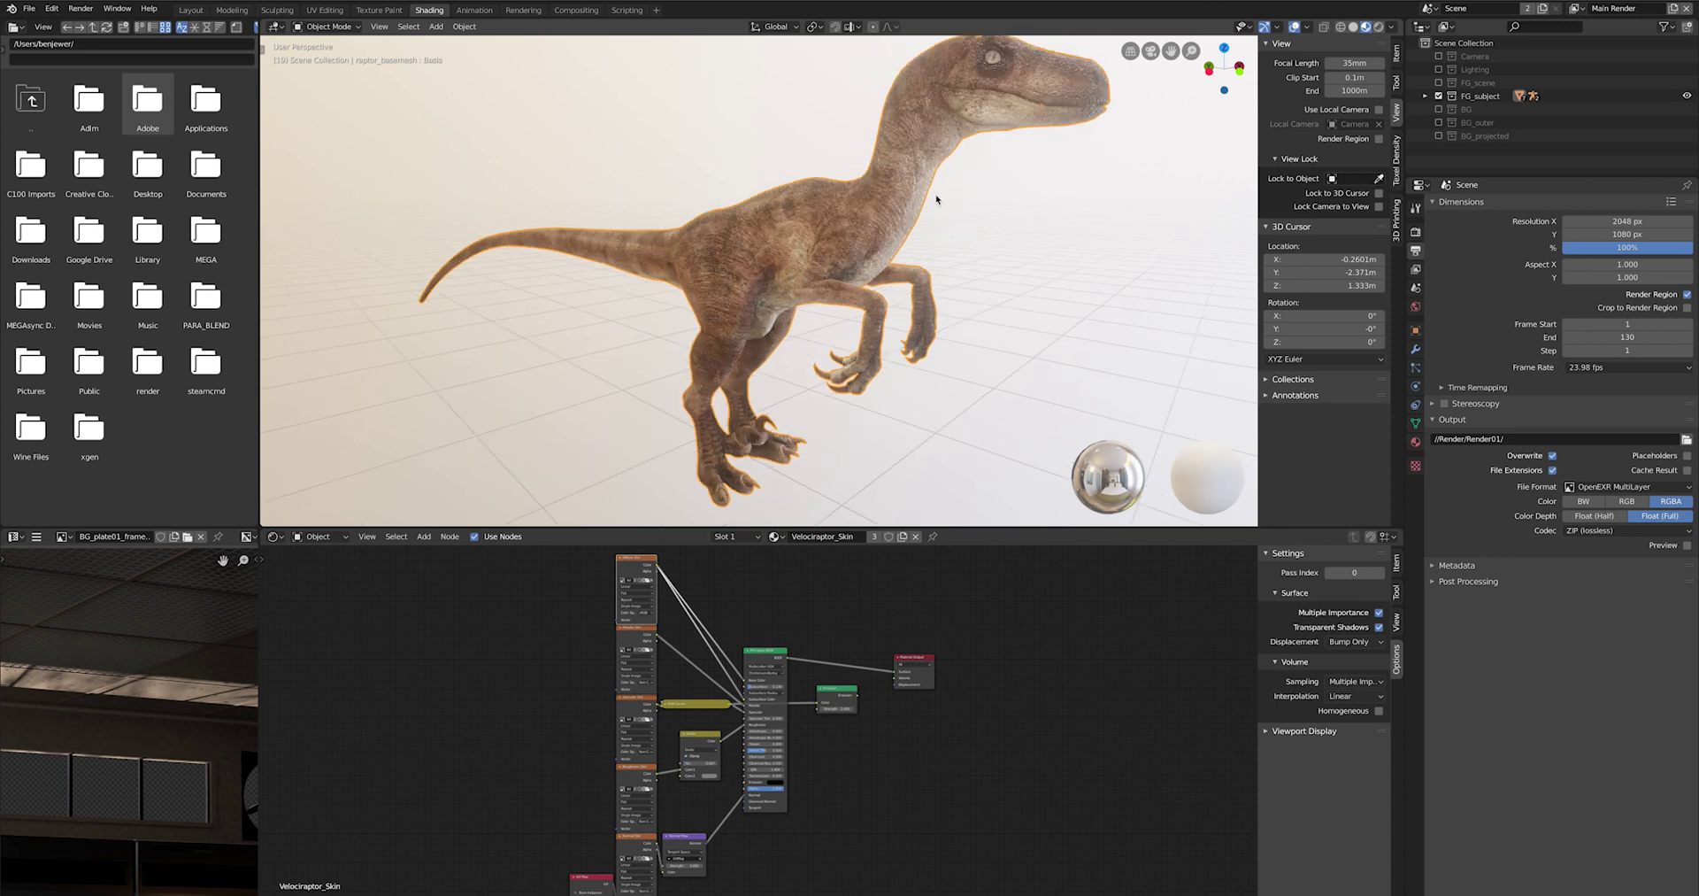
{"action": "scroll", "coordinate": [943, 199], "scroll_direction": "up", "scroll_amount": 4}
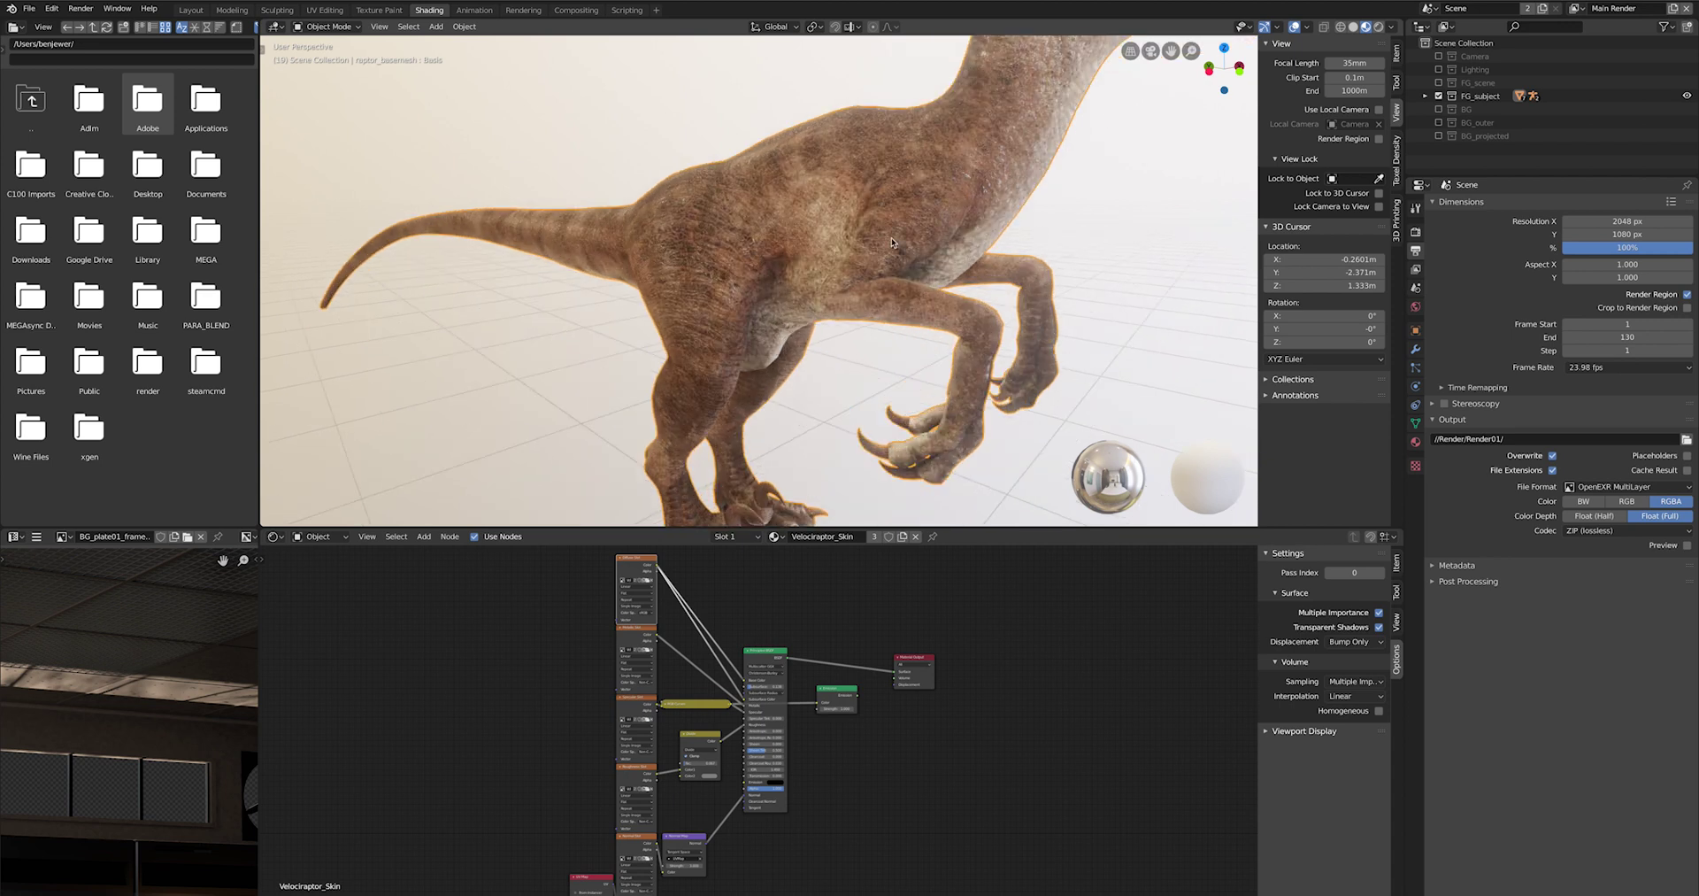
{"action": "middle_click_drag", "start_coordinate": [892, 242], "coordinate": [836, 337], "text": "shift"}
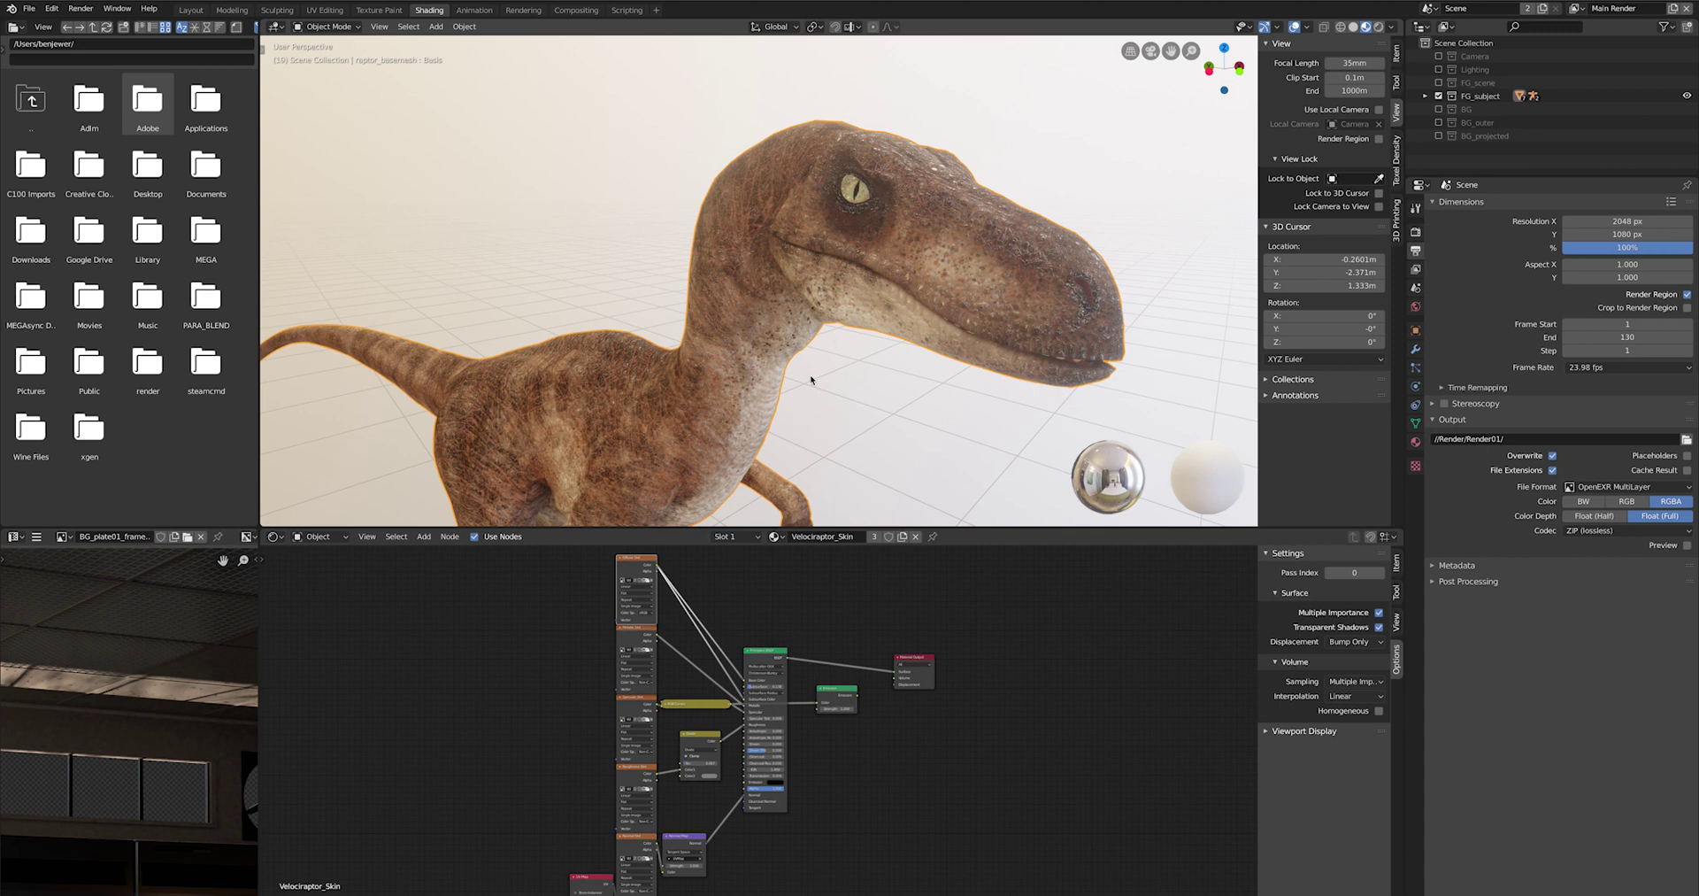
- Switch to the UV Editing workspace and change the raptor mesh from Edit Mode to Object Mode
{"action": "key", "text": "ctrl+Page_Up"}
{"action": "key", "text": "ctrl+Page_Up"}
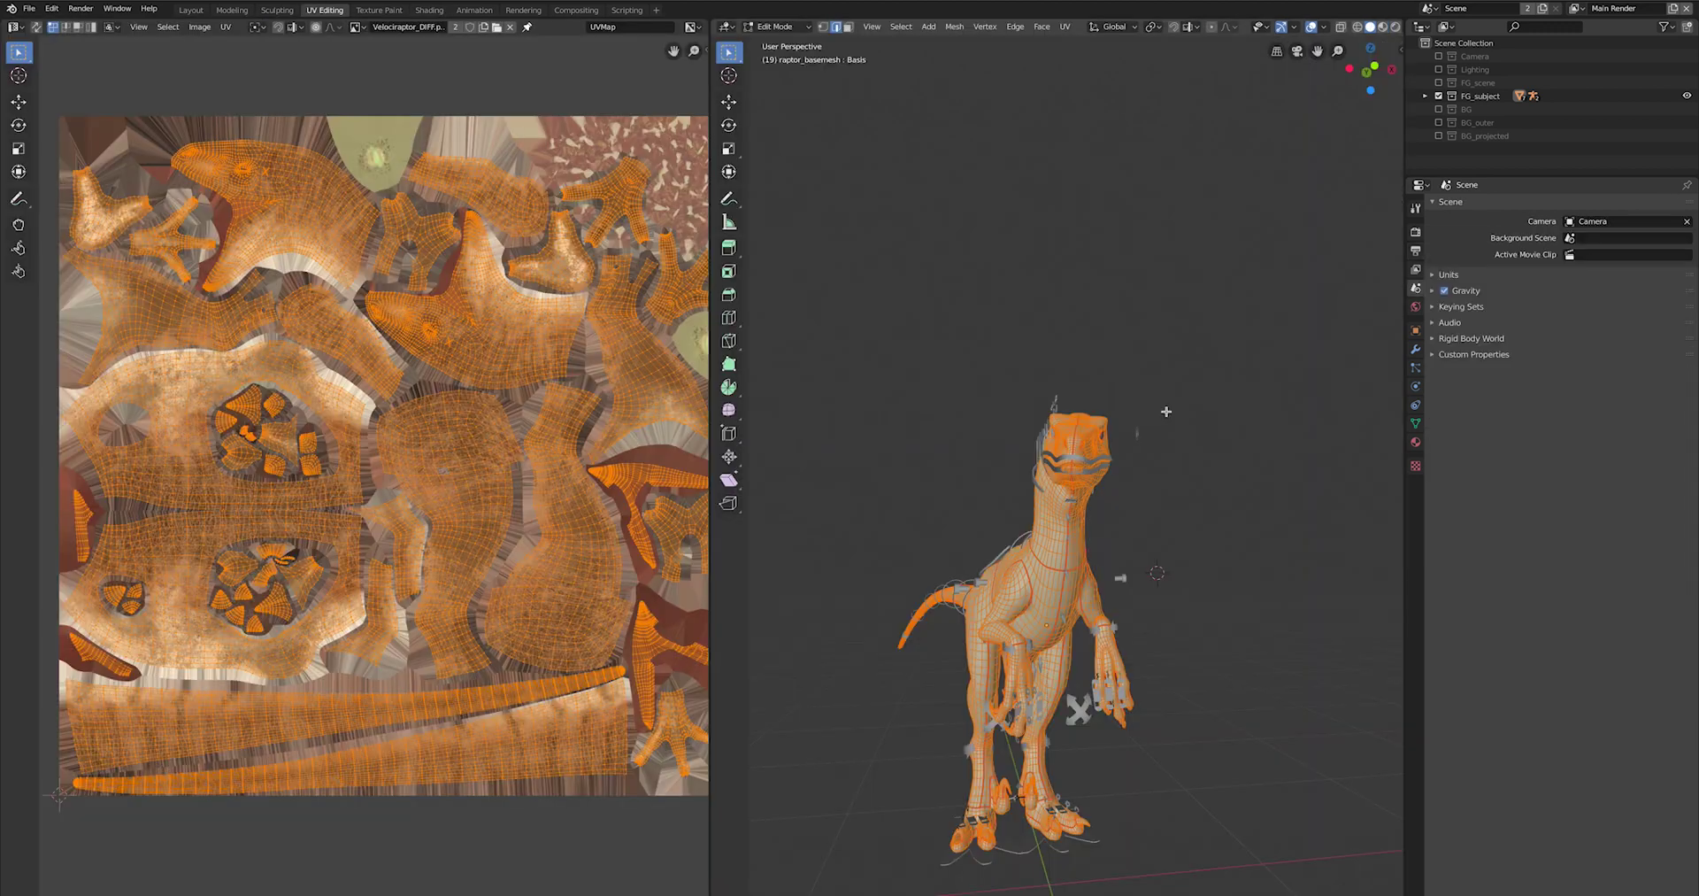
{"action": "scroll", "coordinate": [414, 398], "scroll_direction": "down", "scroll_amount": 1}
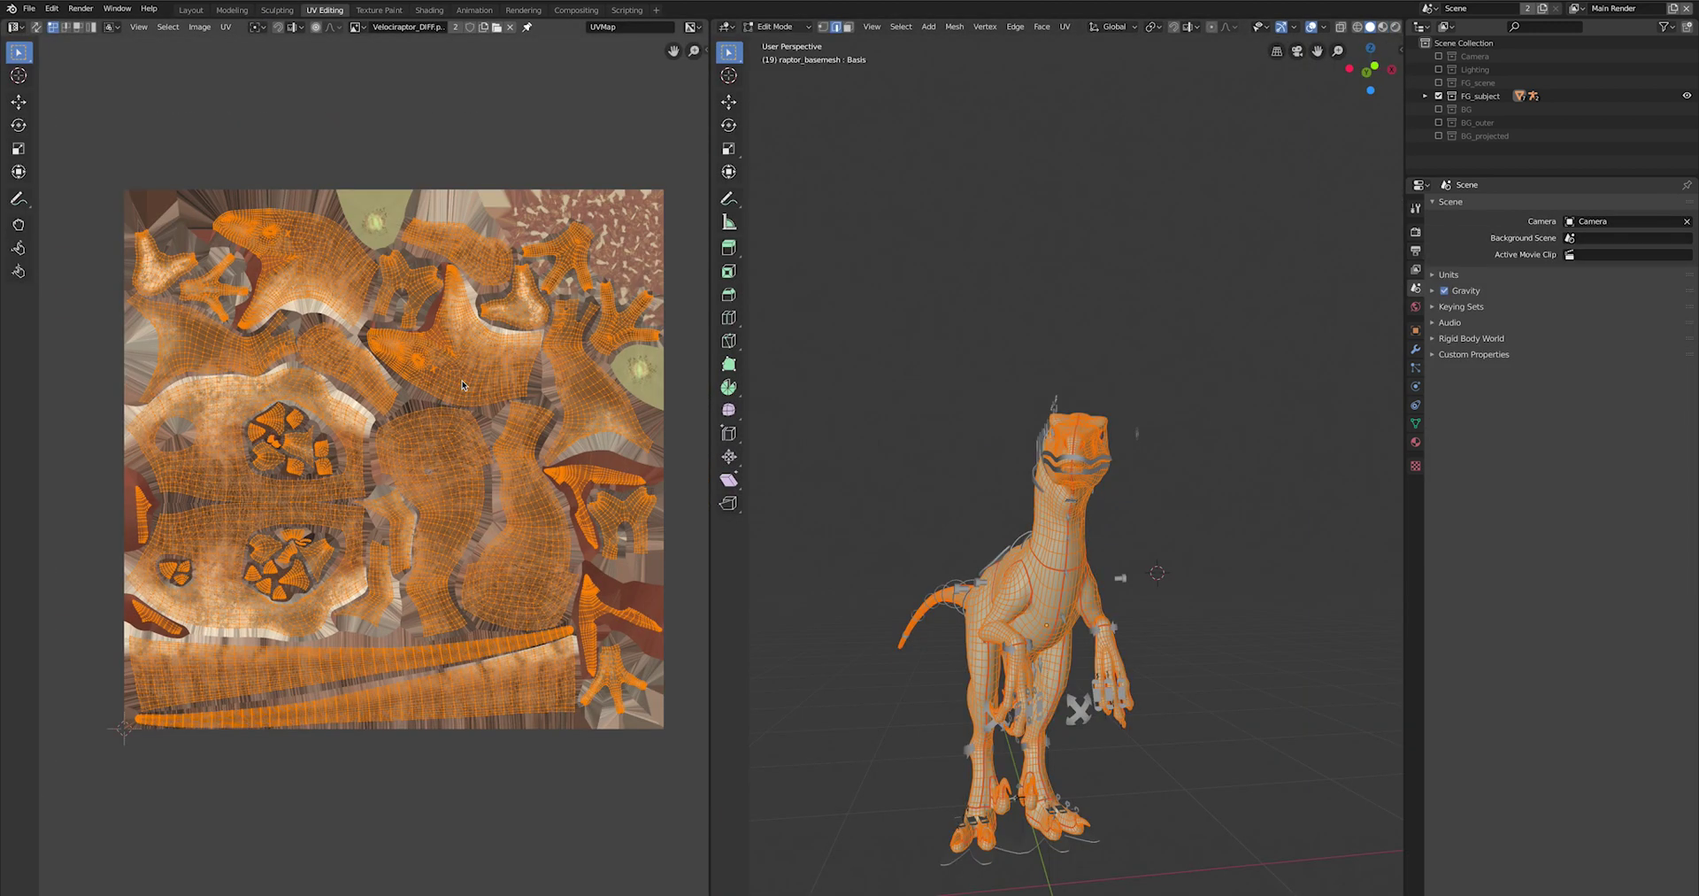
{"action": "scroll", "coordinate": [462, 385], "scroll_direction": "up", "scroll_amount": 1}
{"action": "key", "text": "ctrl+Tab"}
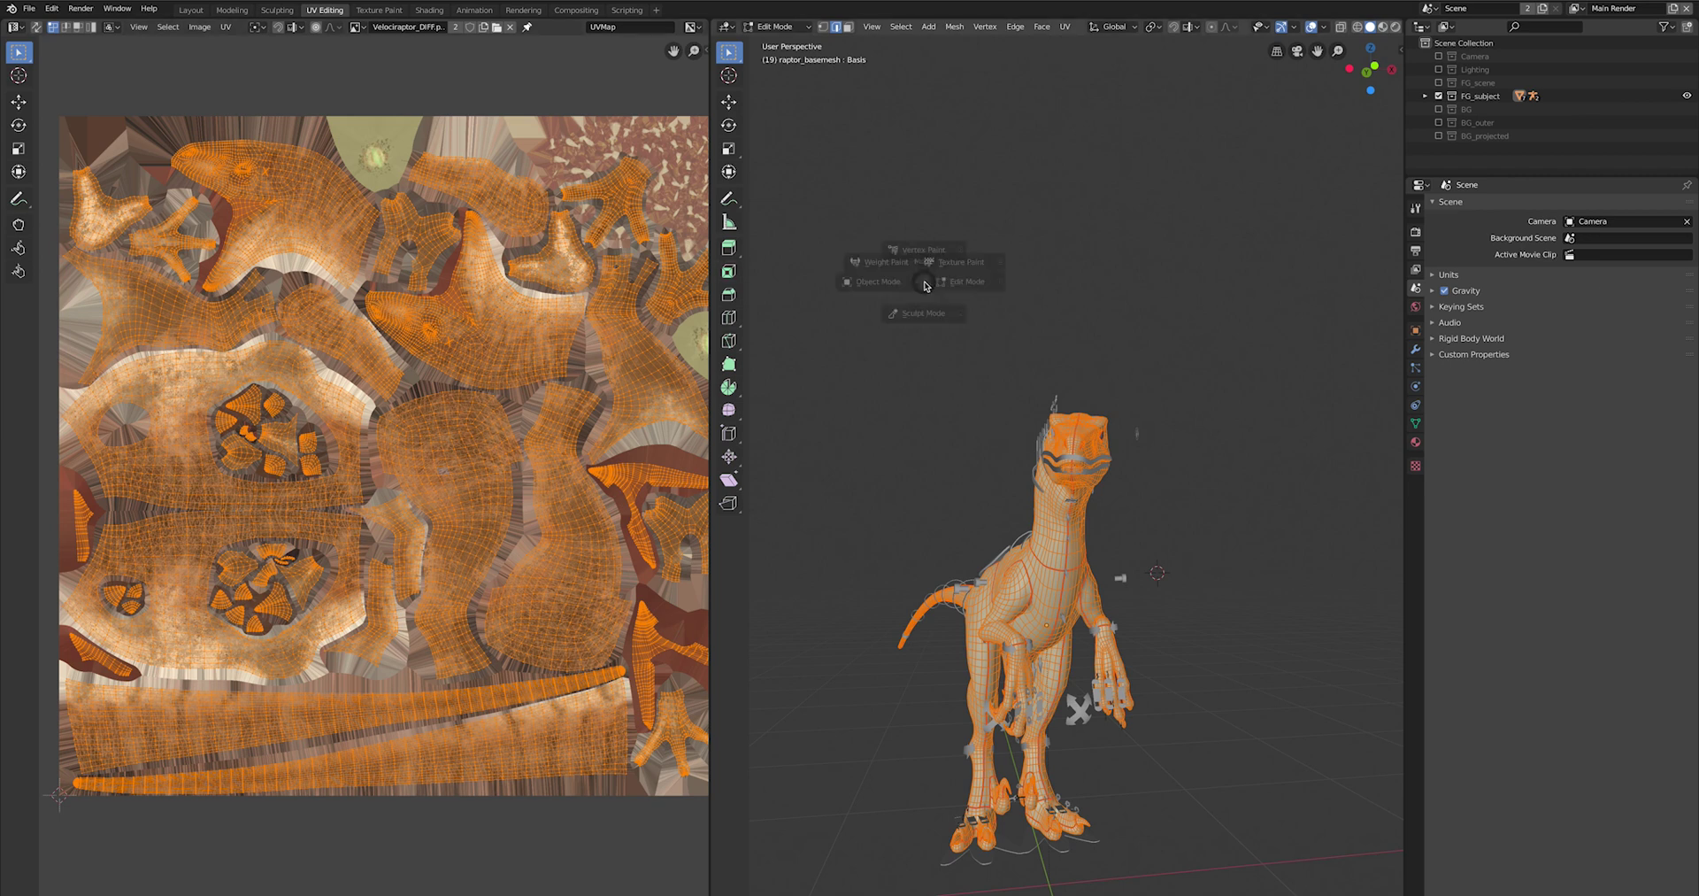
{"action": "left_click", "coordinate": [853, 286]}
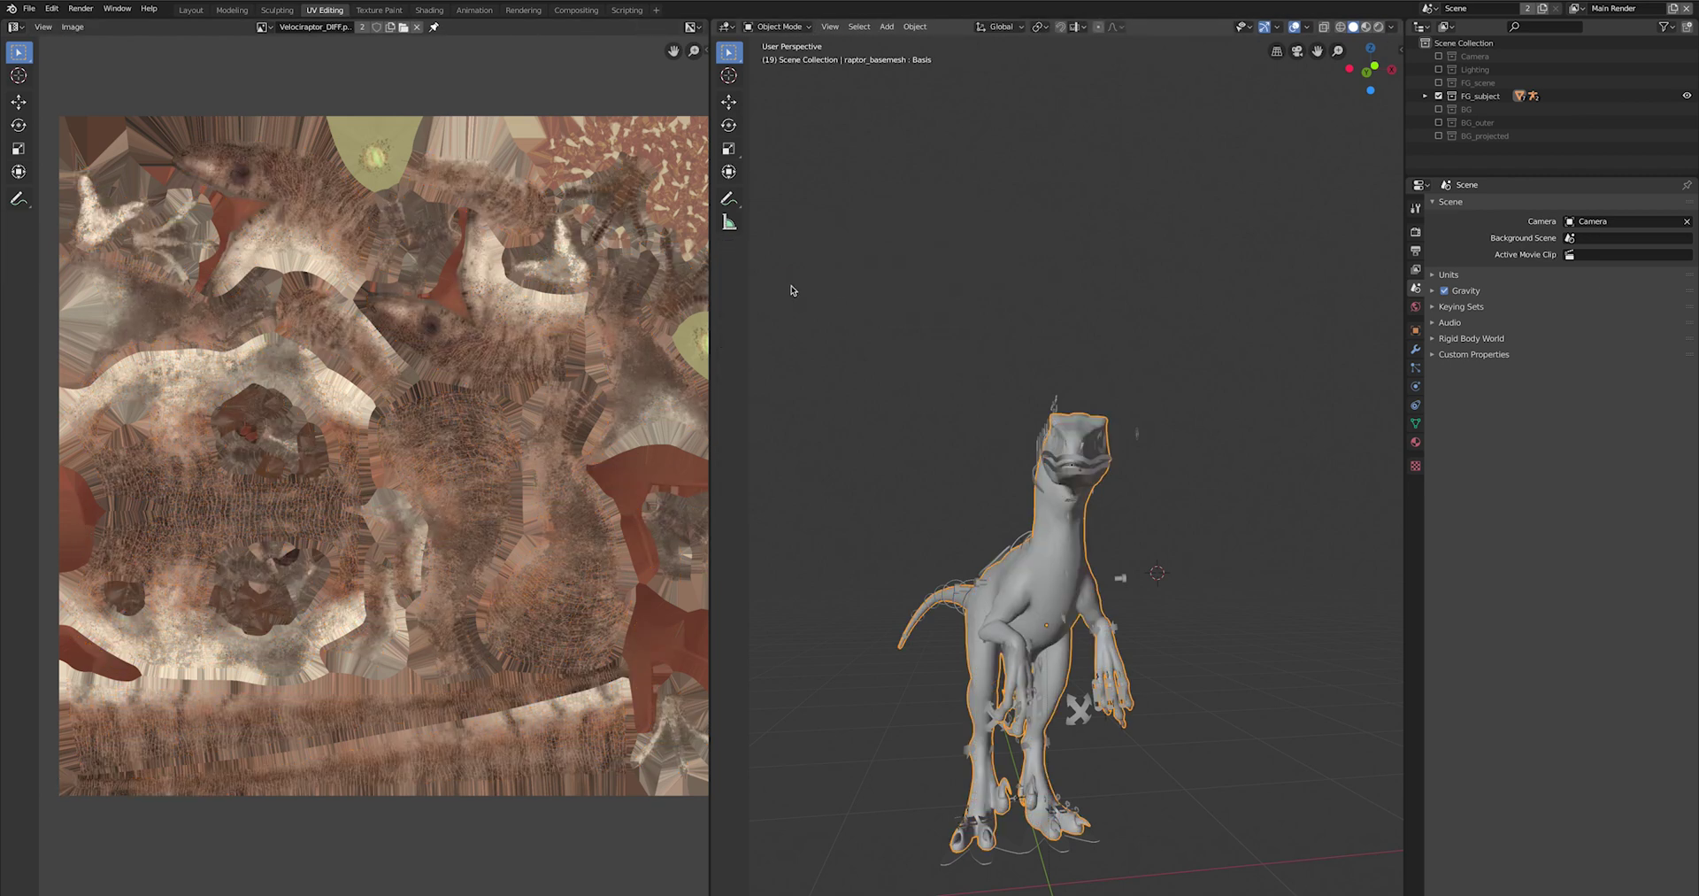
- Inspect the Velociraptor_DIFF.png texture up close, including the scale pattern, the speckled areas and the pale skin regions
{"action": "scroll", "coordinate": [301, 416], "scroll_direction": "up", "scroll_amount": 3}
{"action": "scroll", "coordinate": [305, 421], "scroll_direction": "up", "scroll_amount": 2}
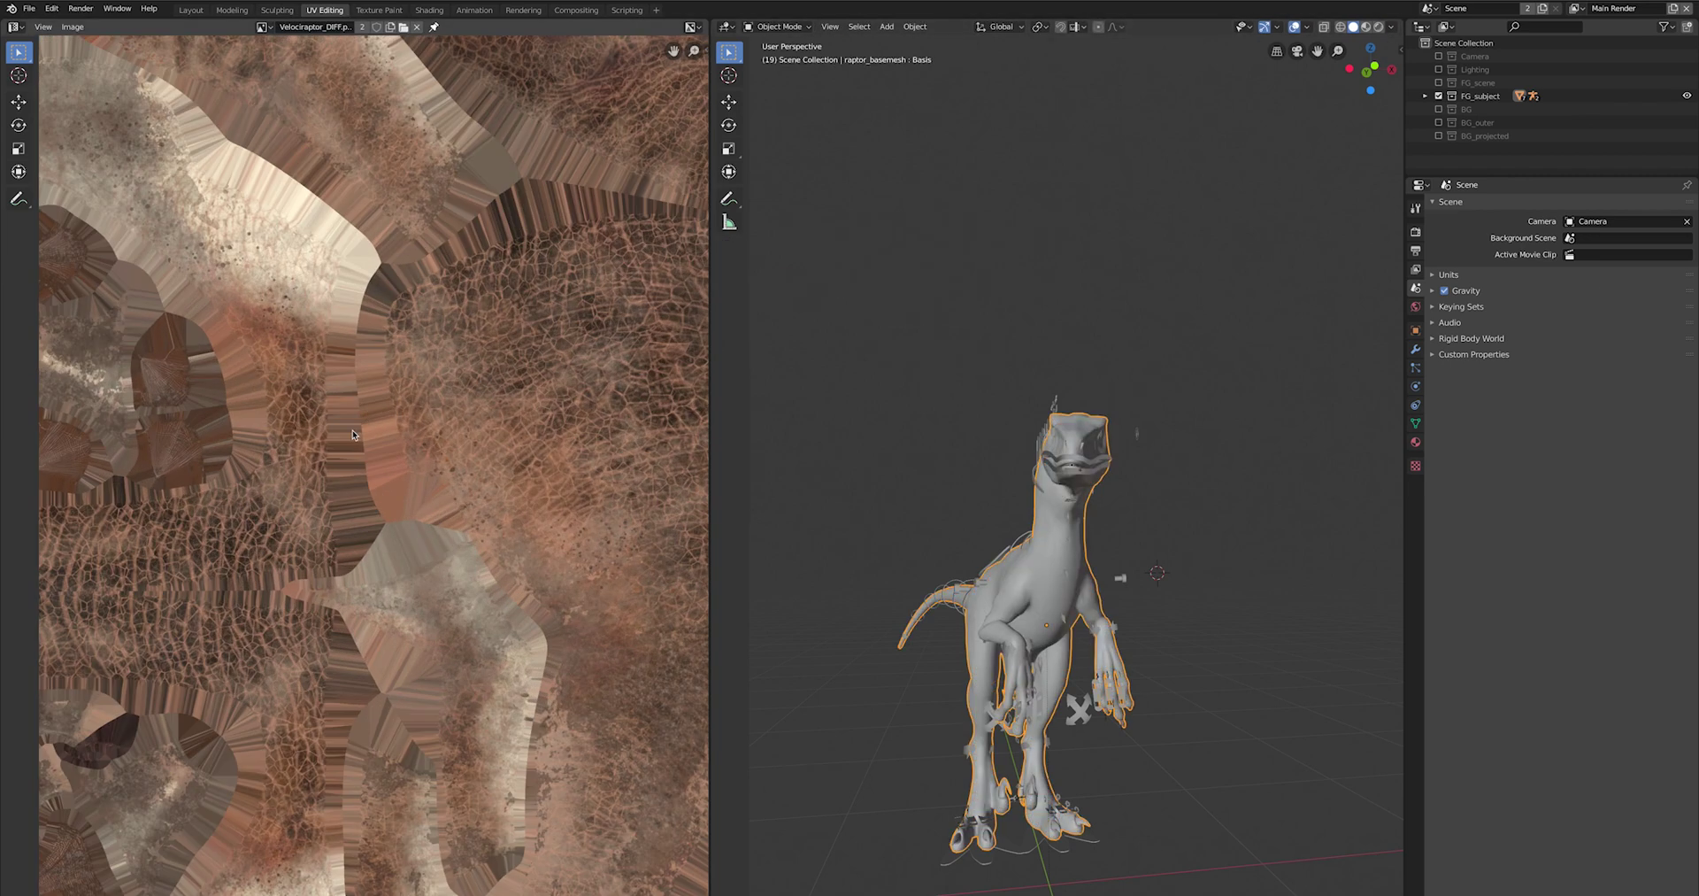
{"action": "scroll", "coordinate": [352, 428], "scroll_direction": "down", "scroll_amount": 3}
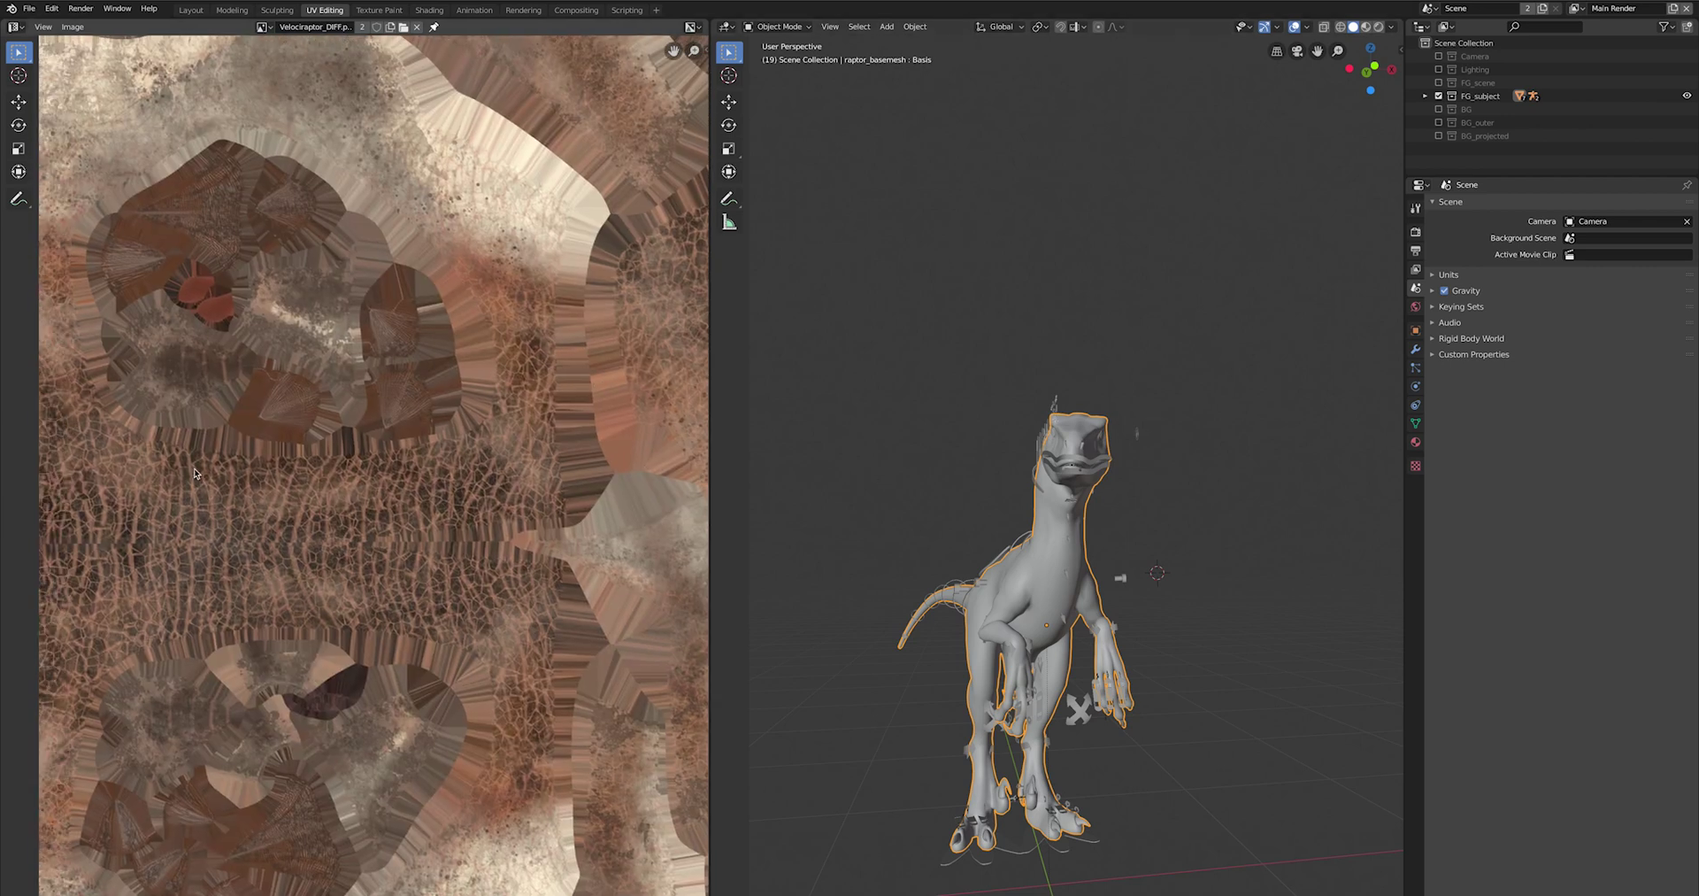
{"action": "middle_click_drag", "start_coordinate": [195, 473], "coordinate": [274, 307]}
{"action": "scroll", "coordinate": [279, 546], "scroll_direction": "up", "scroll_amount": 4}
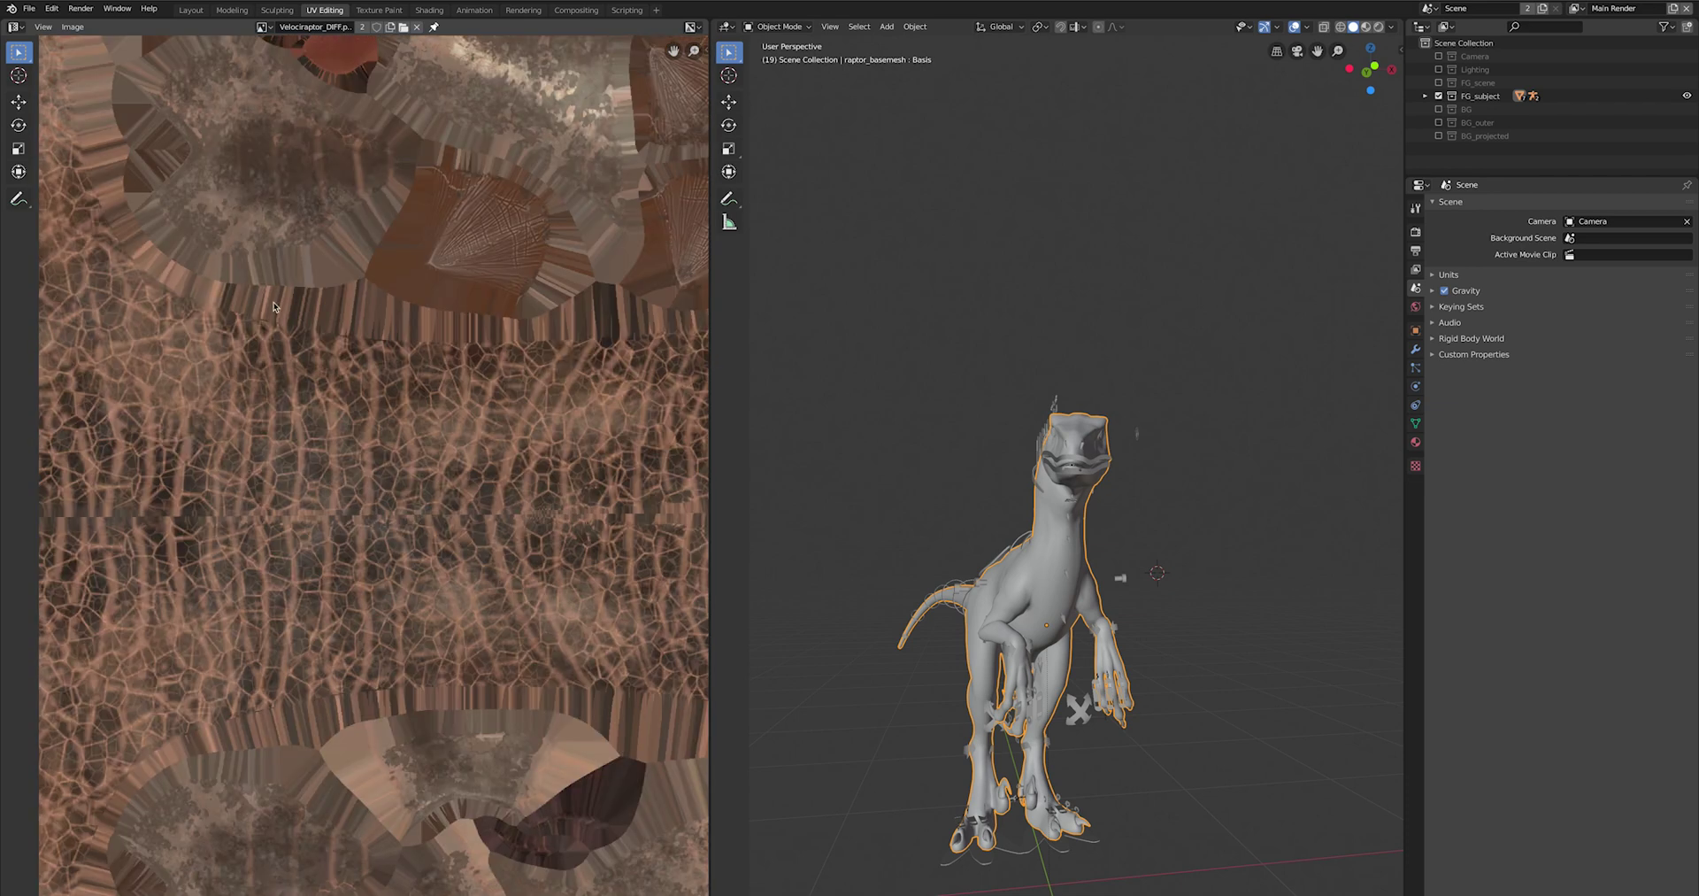
{"action": "middle_click_drag", "start_coordinate": [76, 447], "coordinate": [430, 440]}
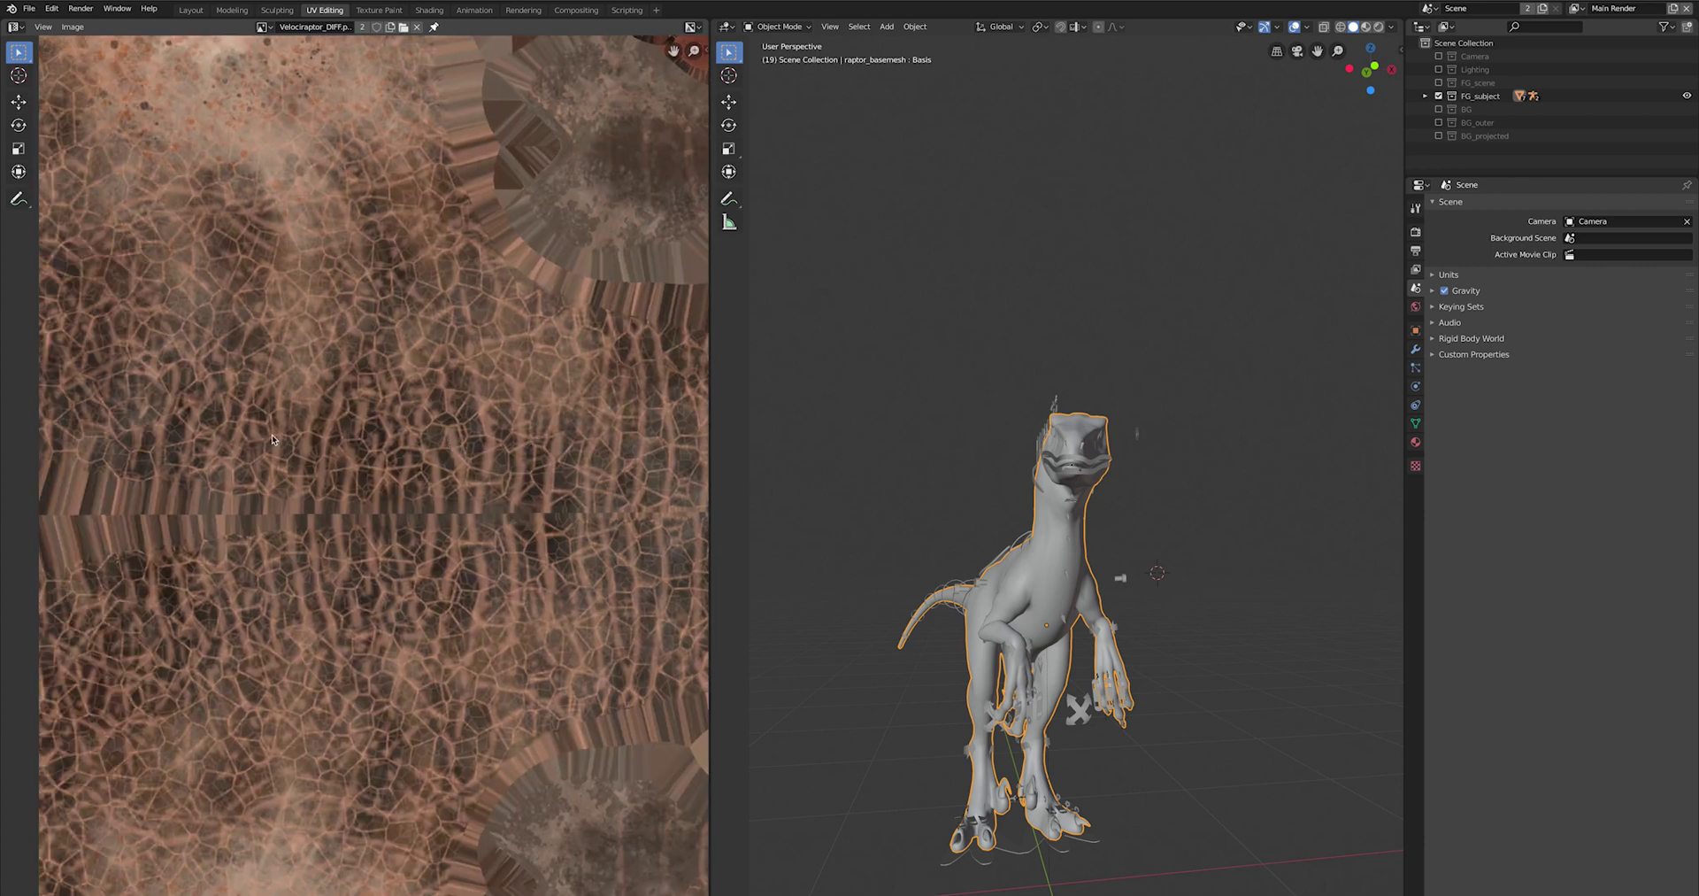
{"action": "scroll", "coordinate": [286, 309], "scroll_direction": "up", "scroll_amount": 2}
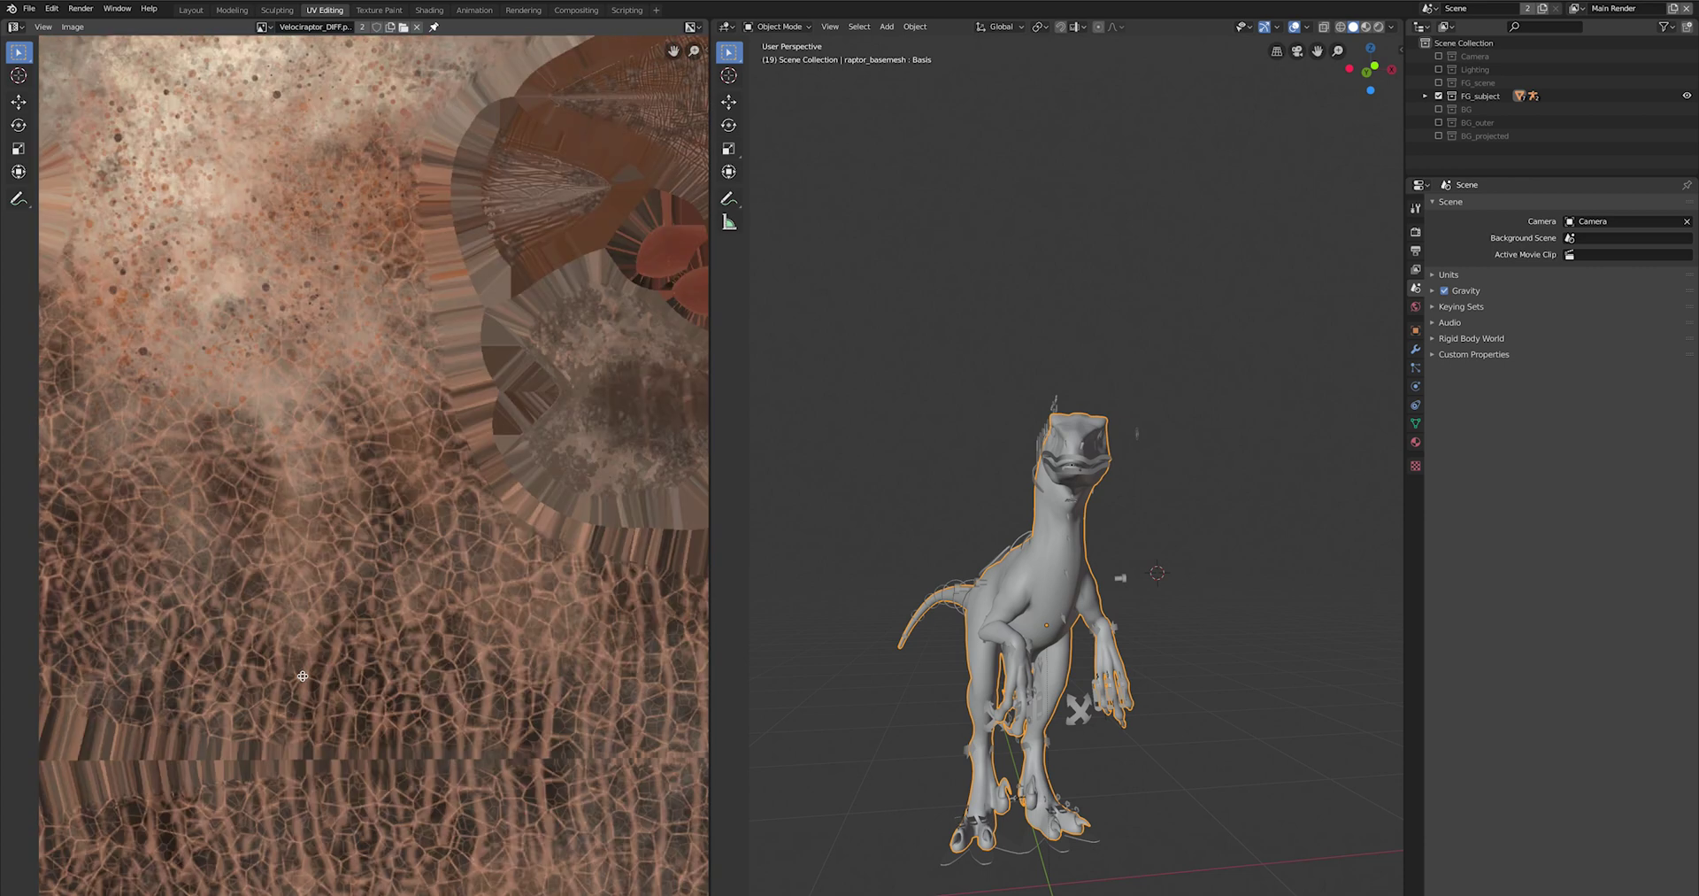
{"action": "middle_click_drag", "start_coordinate": [285, 310], "coordinate": [393, 524]}
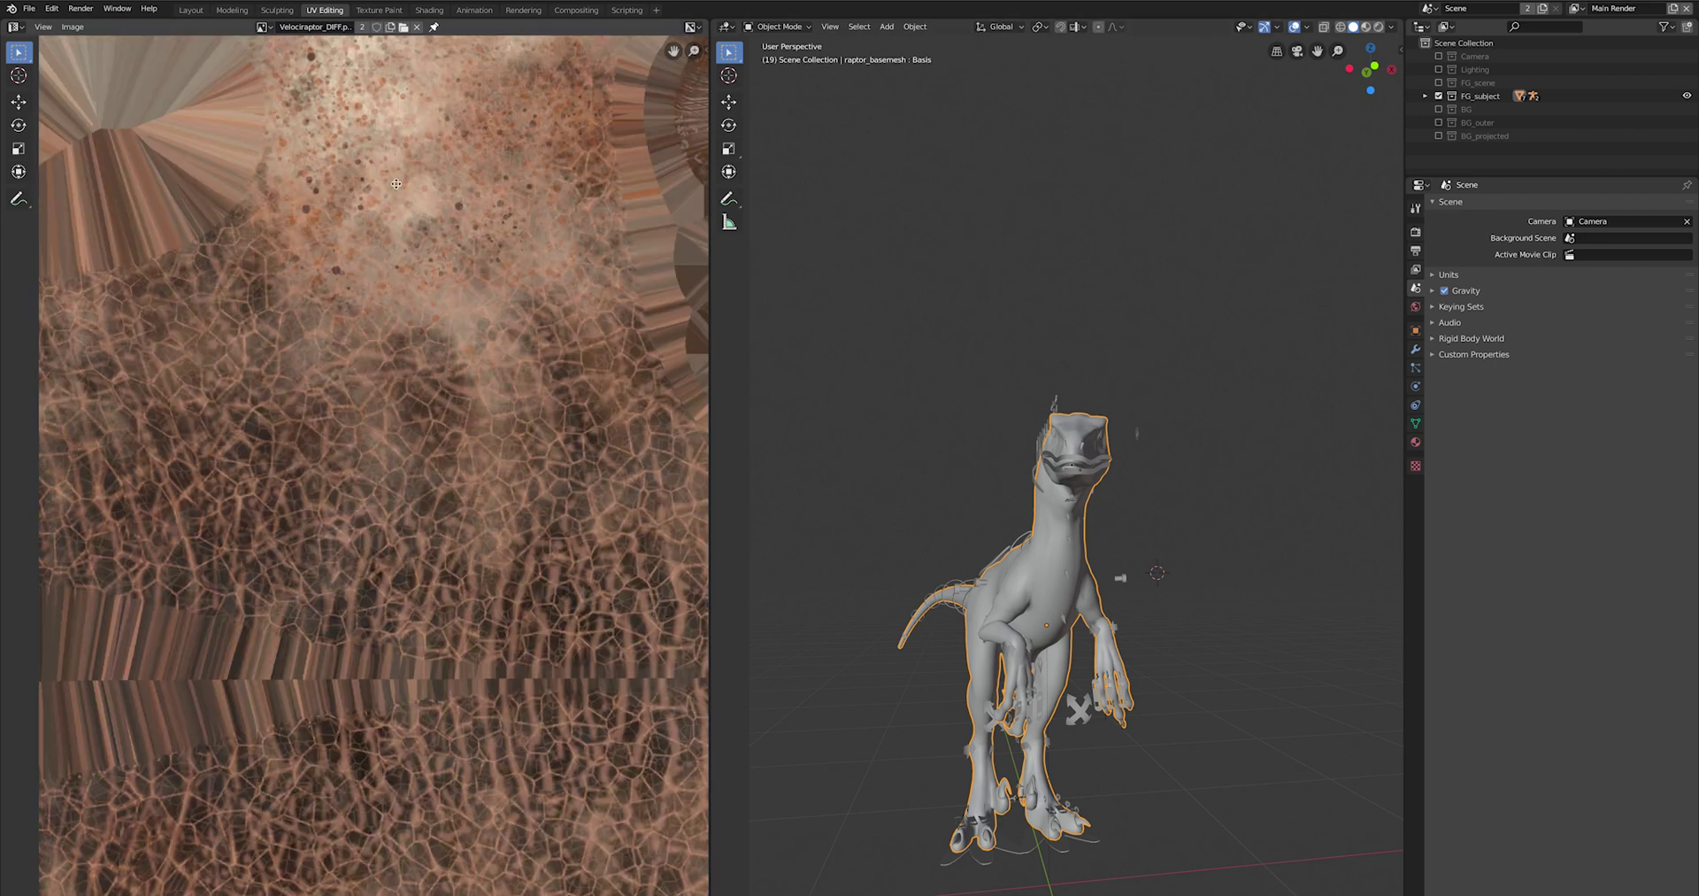
{"action": "scroll", "coordinate": [490, 413], "scroll_direction": "up", "scroll_amount": 5}
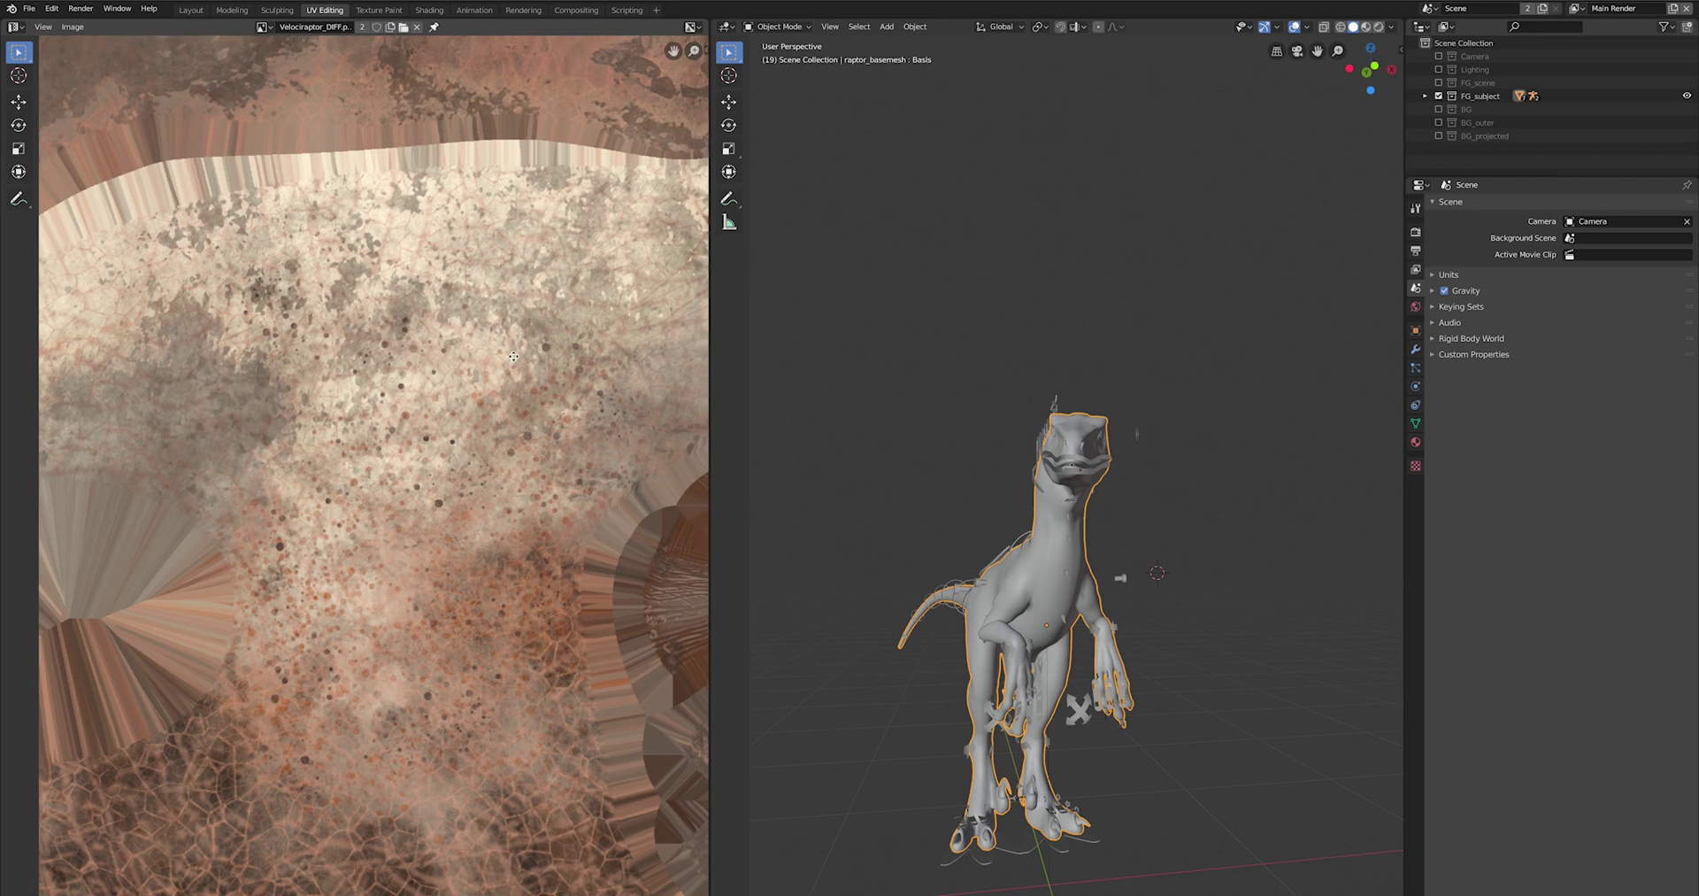
{"action": "scroll", "coordinate": [156, 313], "scroll_direction": "up", "scroll_amount": 1}
{"action": "scroll", "coordinate": [157, 313], "scroll_direction": "right", "scroll_amount": 1}
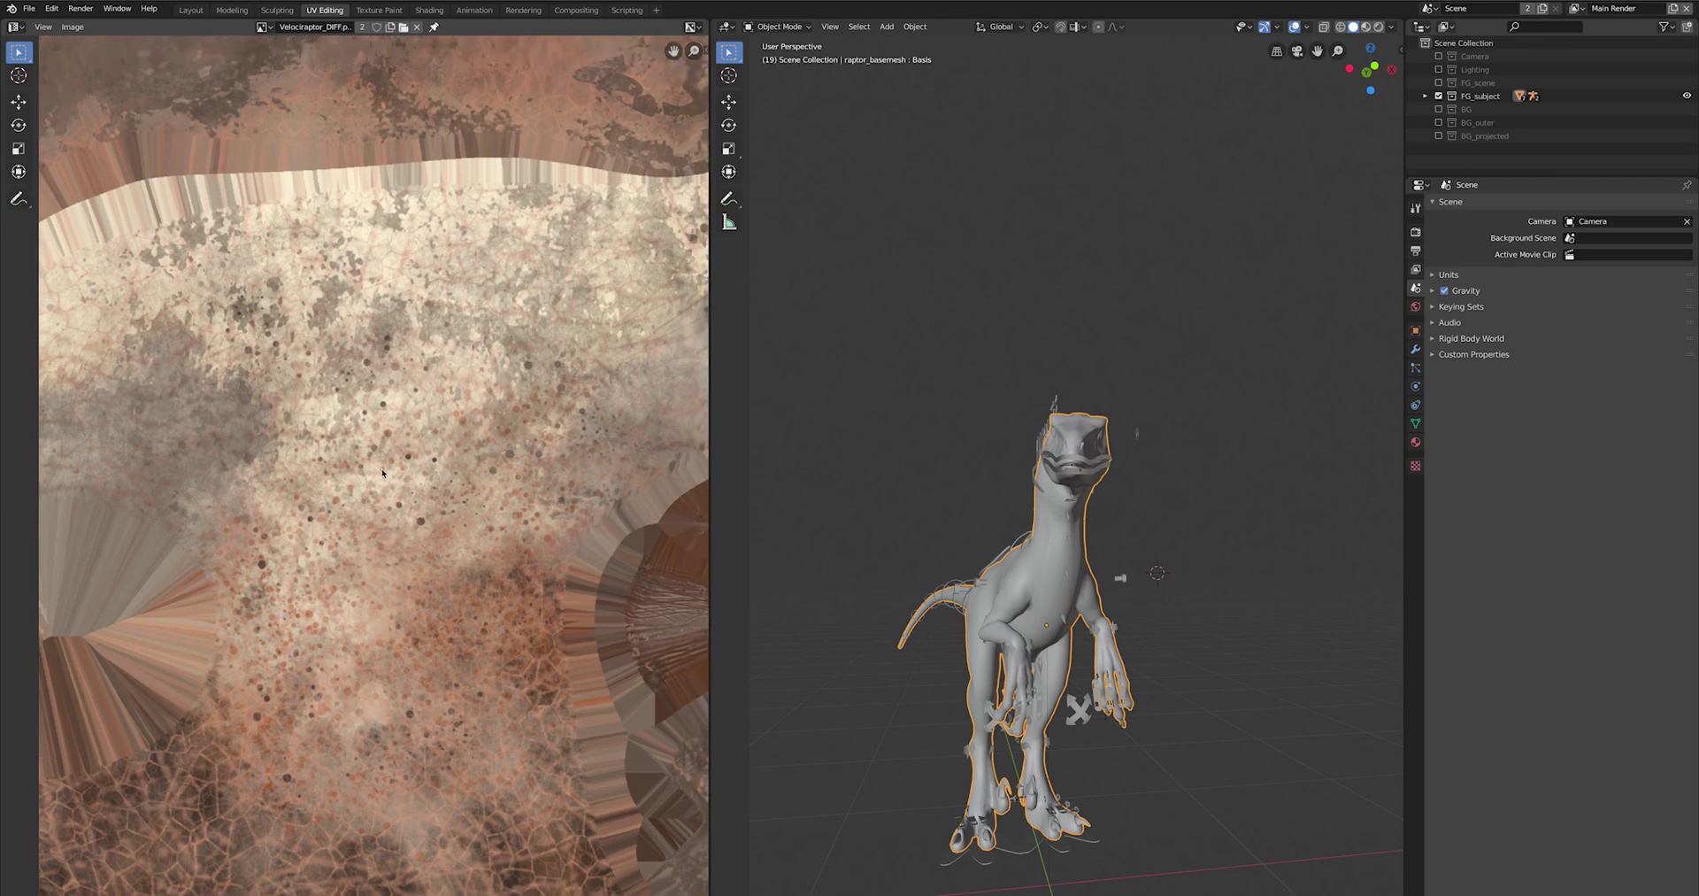
{"action": "scroll", "coordinate": [383, 472], "scroll_direction": "up", "scroll_amount": 5}
{"action": "scroll", "coordinate": [334, 439], "scroll_direction": "up", "scroll_amount": 1}
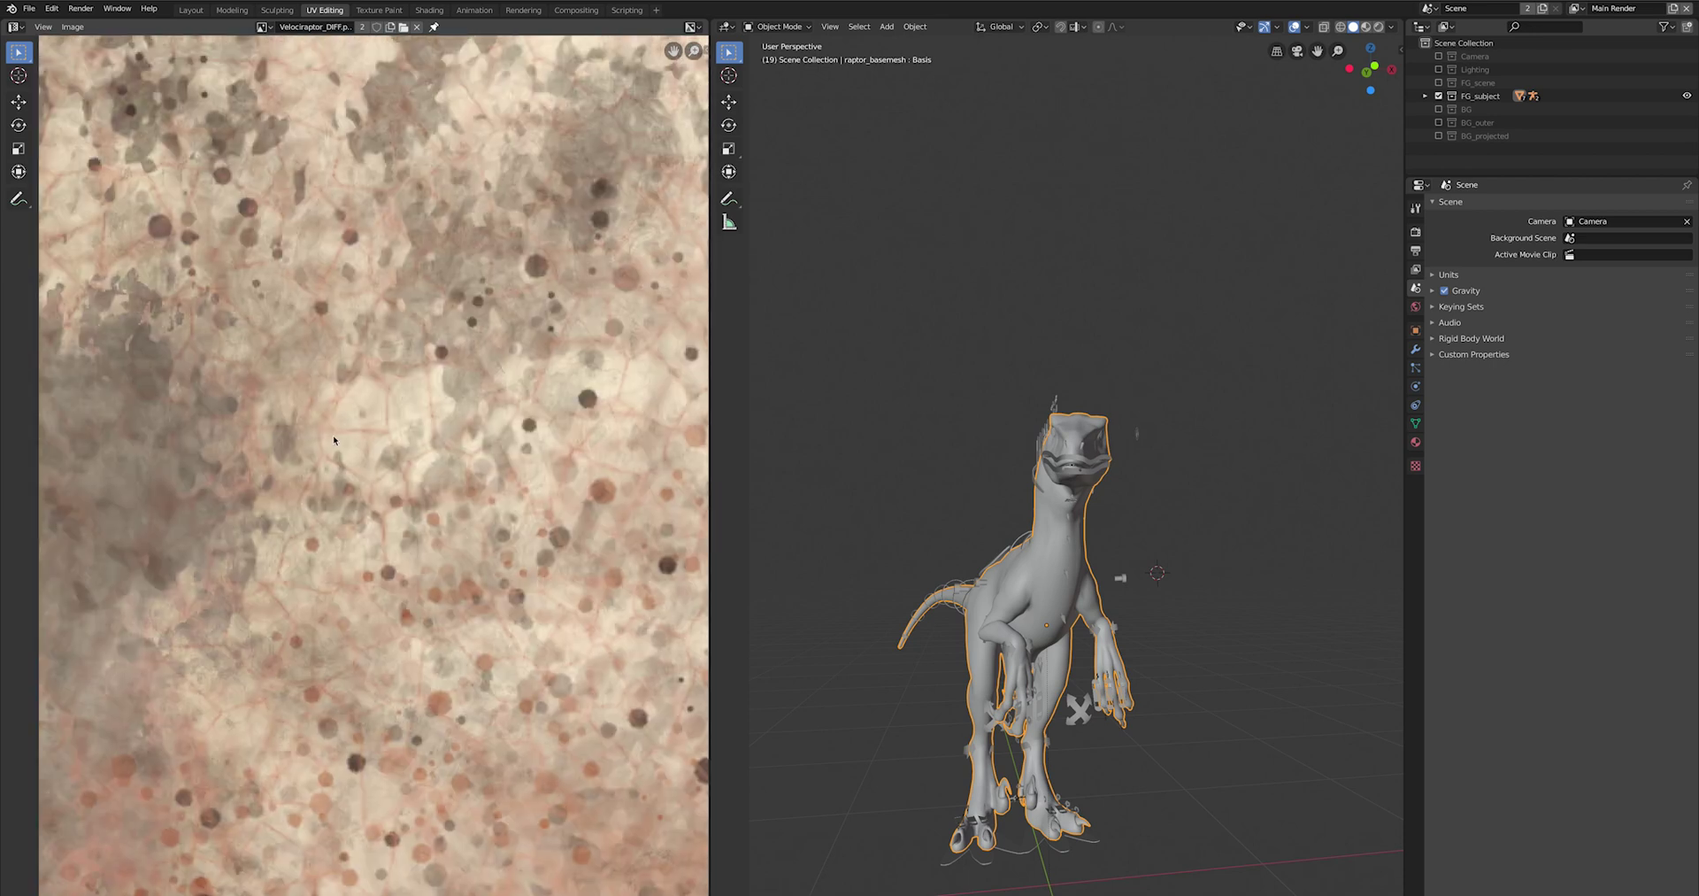
{"action": "scroll", "coordinate": [334, 439], "scroll_direction": "down", "scroll_amount": 6}
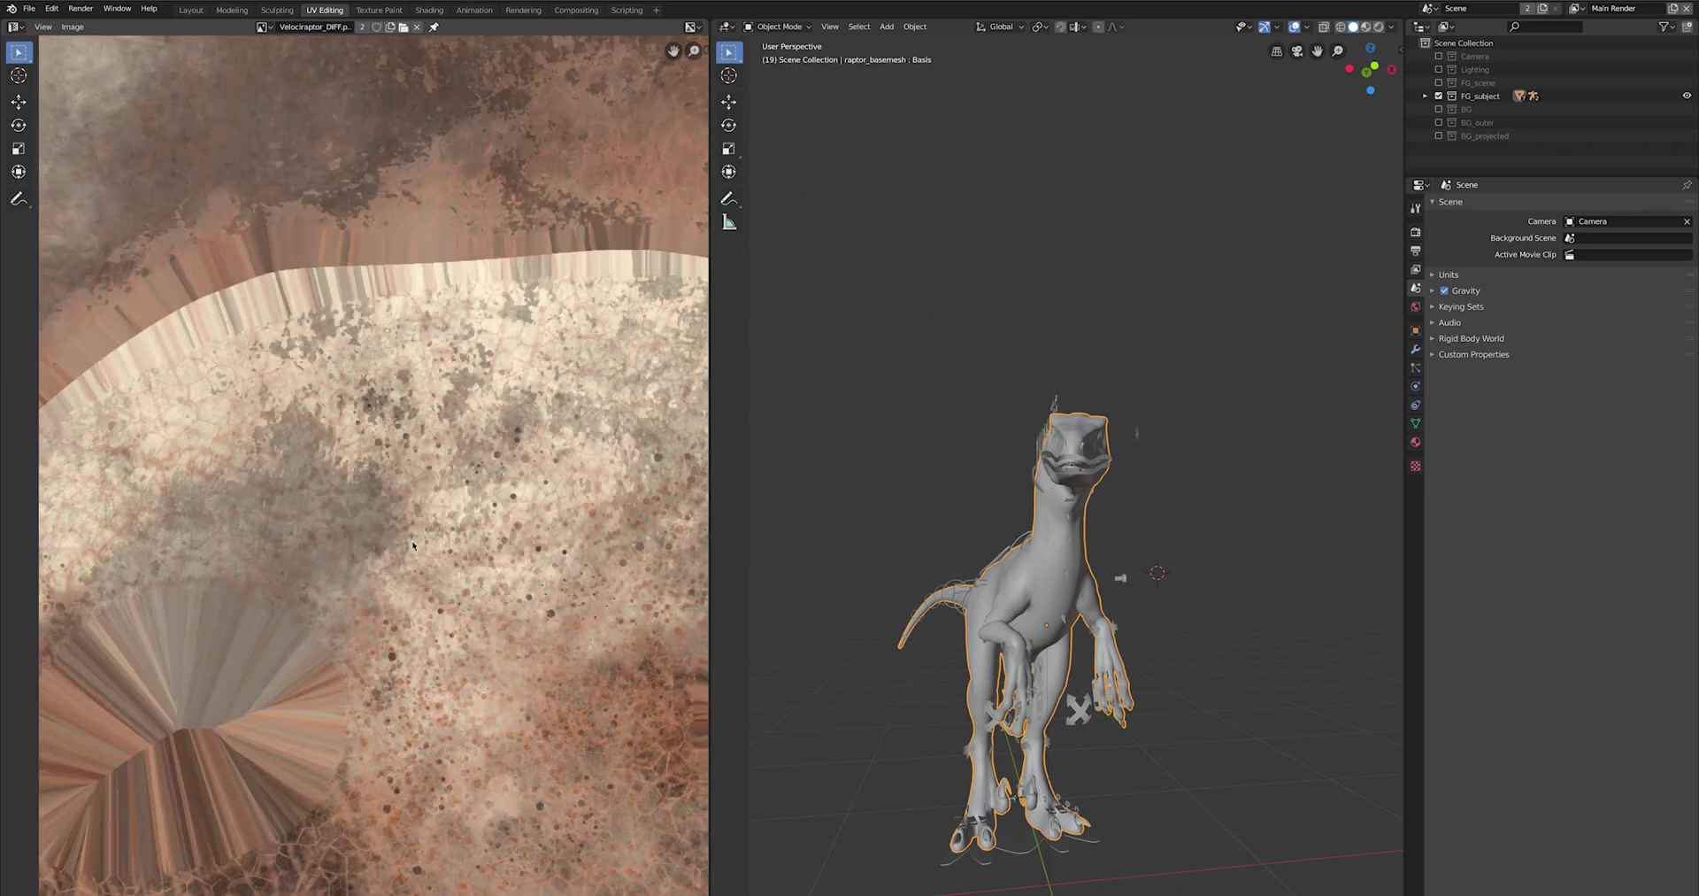
- Set the 3D viewport's solid shading to Texture colour with Flat lighting, hide the overlays and frame the raptor's head from the side
{"action": "left_click", "coordinate": [1391, 26]}
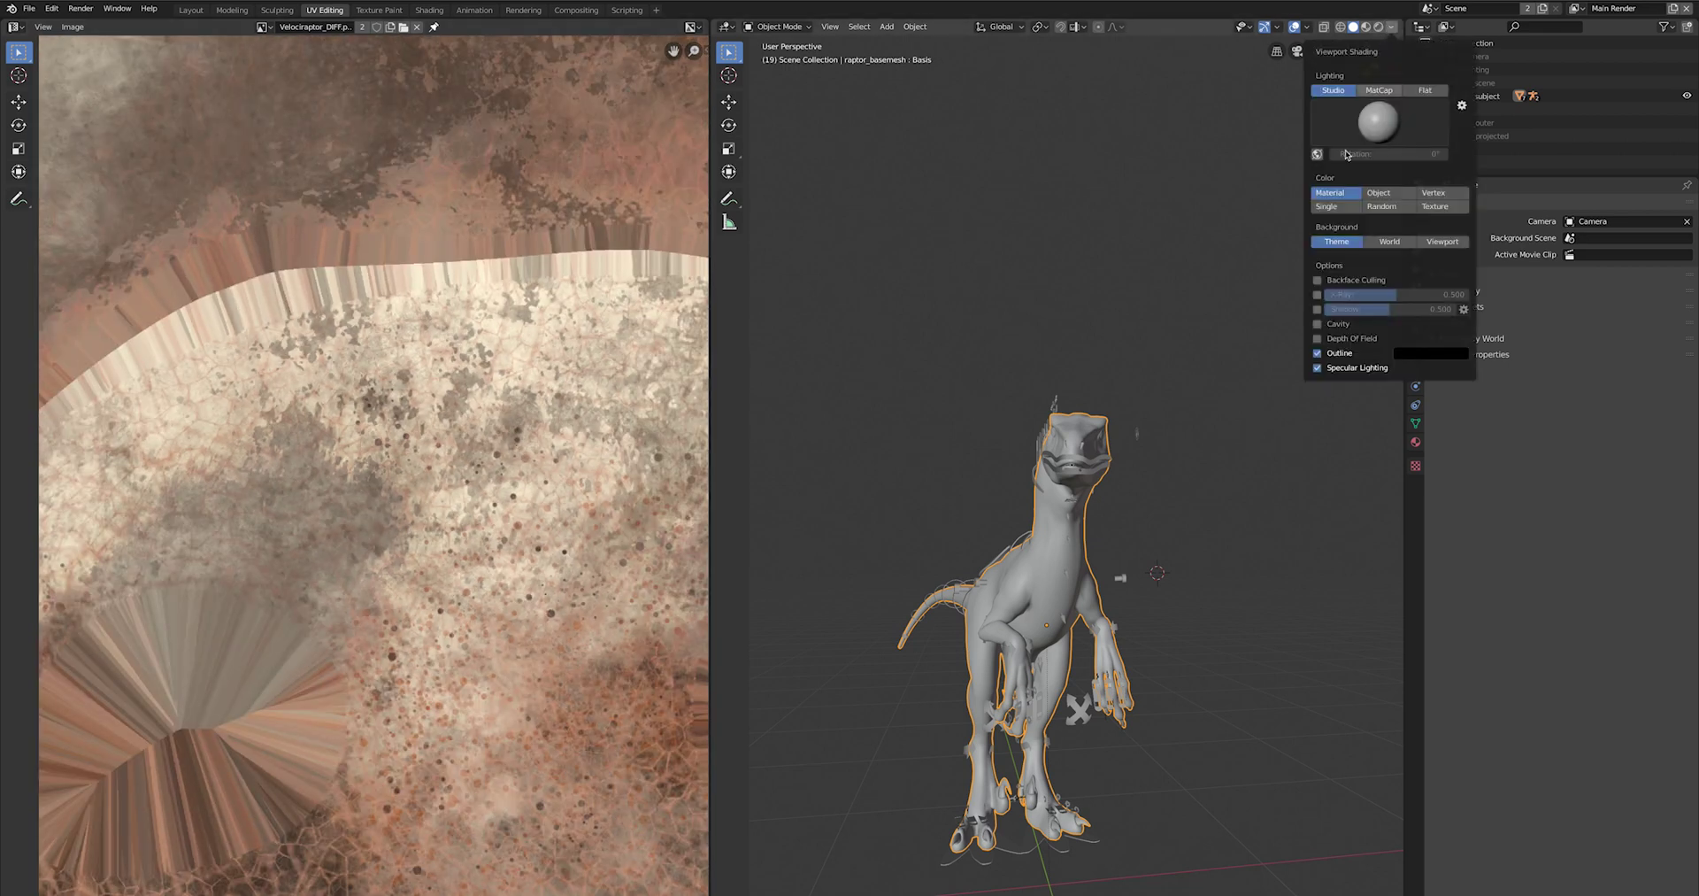
{"action": "left_click", "coordinate": [1435, 207]}
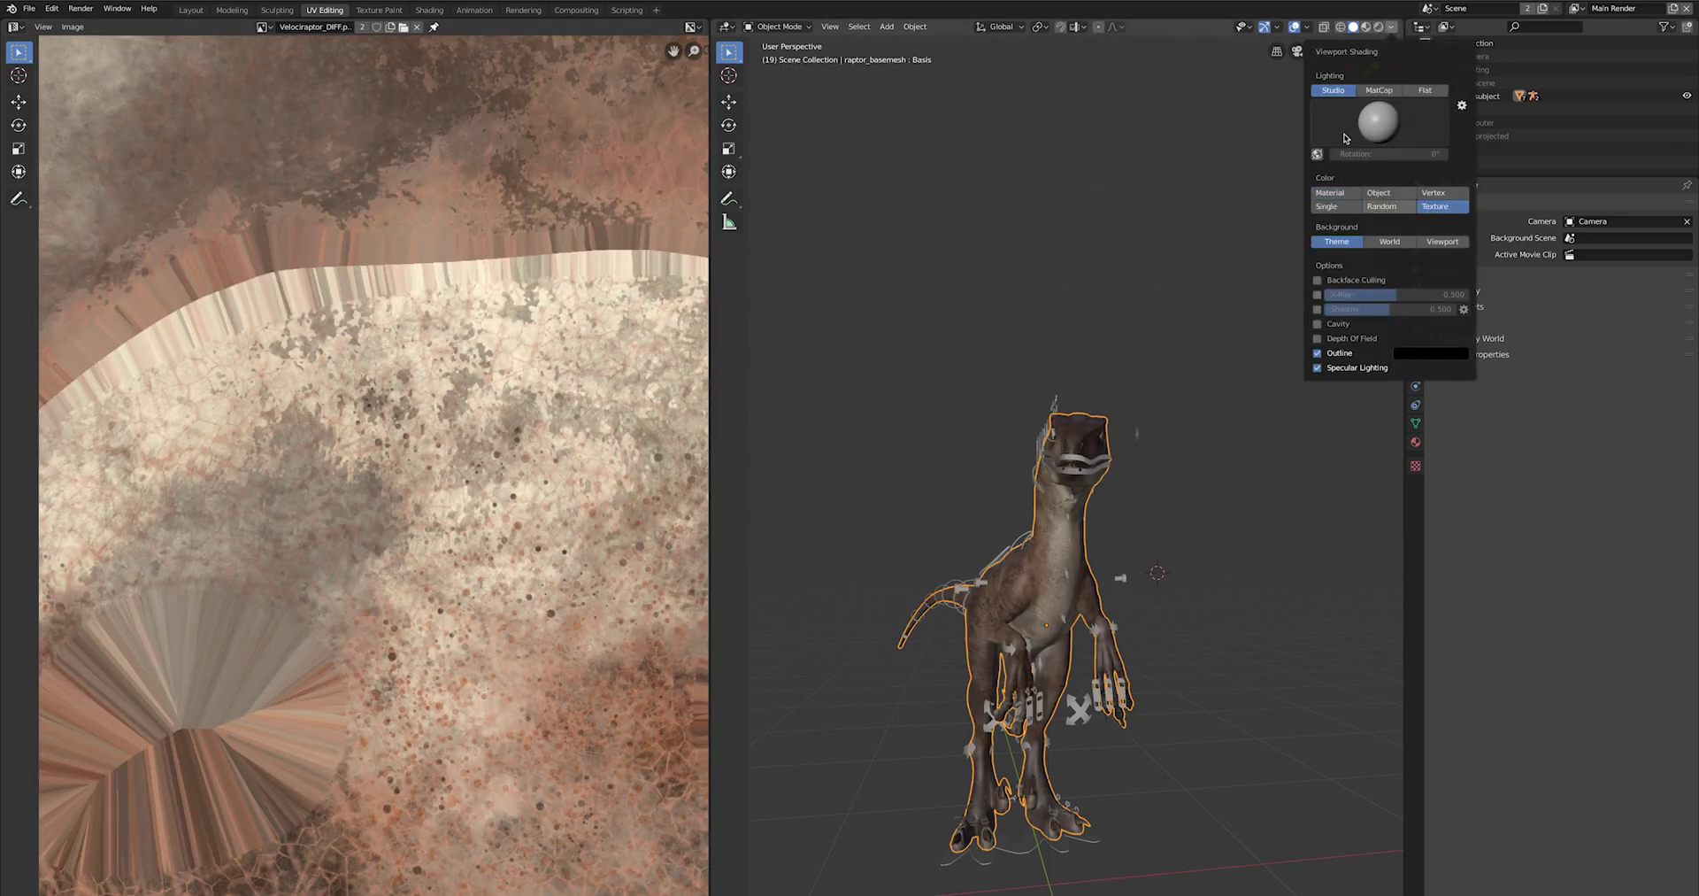
{"action": "left_click", "coordinate": [1434, 92]}
{"action": "key", "text": "shift+alt+z"}
{"action": "middle_click_drag", "start_coordinate": [1037, 551], "coordinate": [1090, 553]}
{"action": "scroll", "coordinate": [1093, 559], "scroll_direction": "up", "scroll_amount": 4}
{"action": "scroll", "coordinate": [1091, 553], "scroll_direction": "up", "scroll_amount": 2}
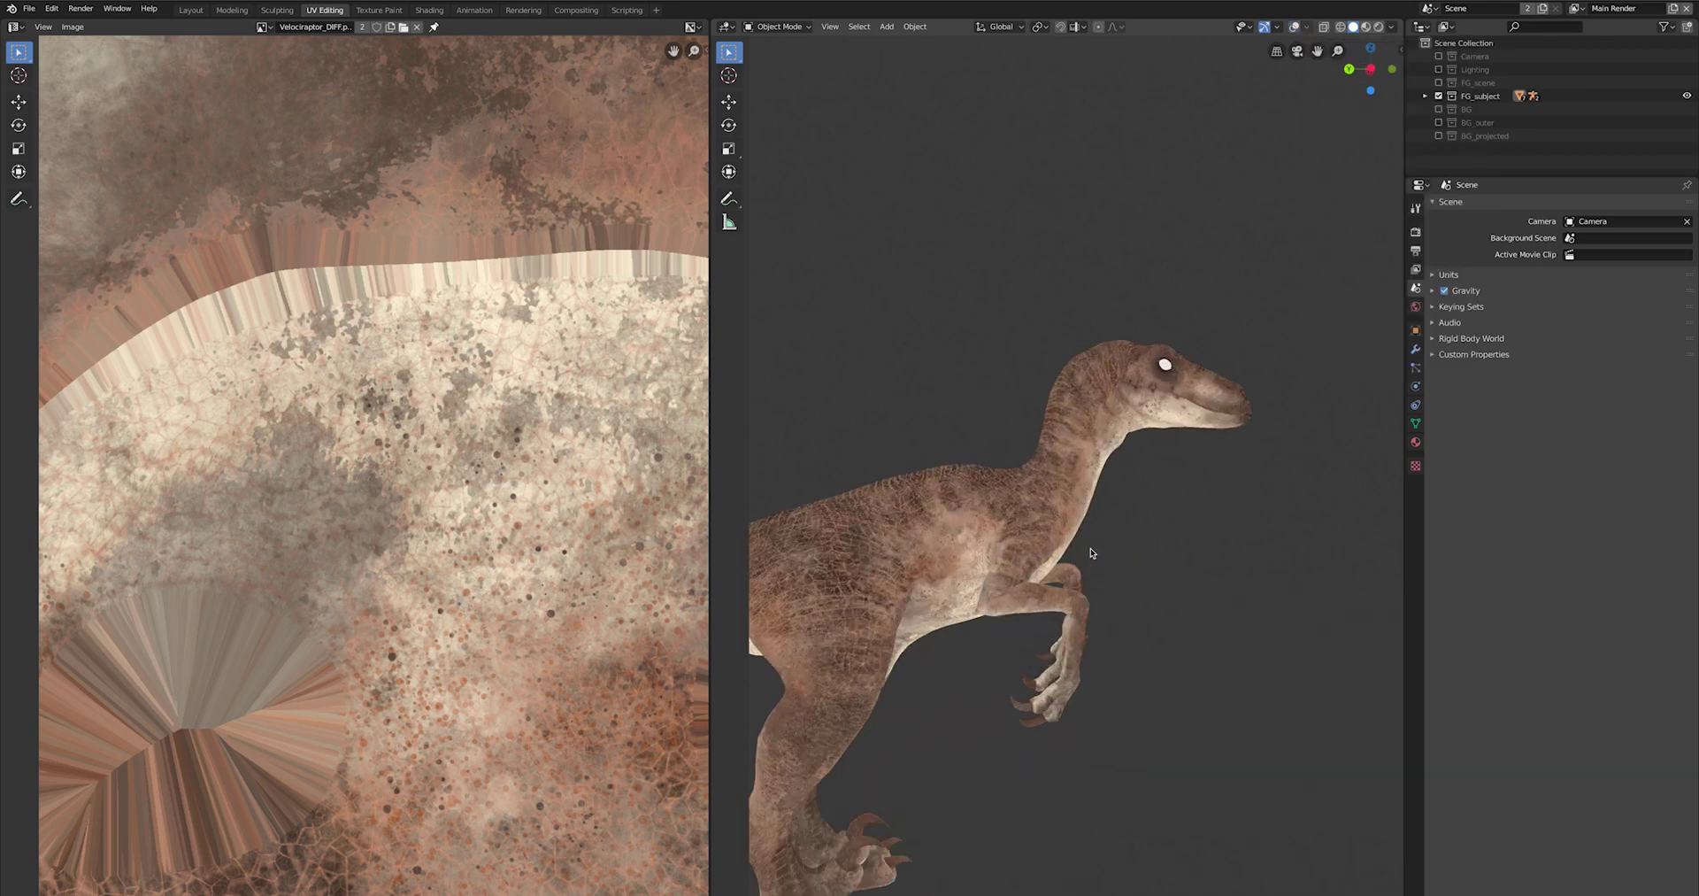
{"action": "scroll", "coordinate": [1091, 553], "scroll_direction": "up", "scroll_amount": 3}
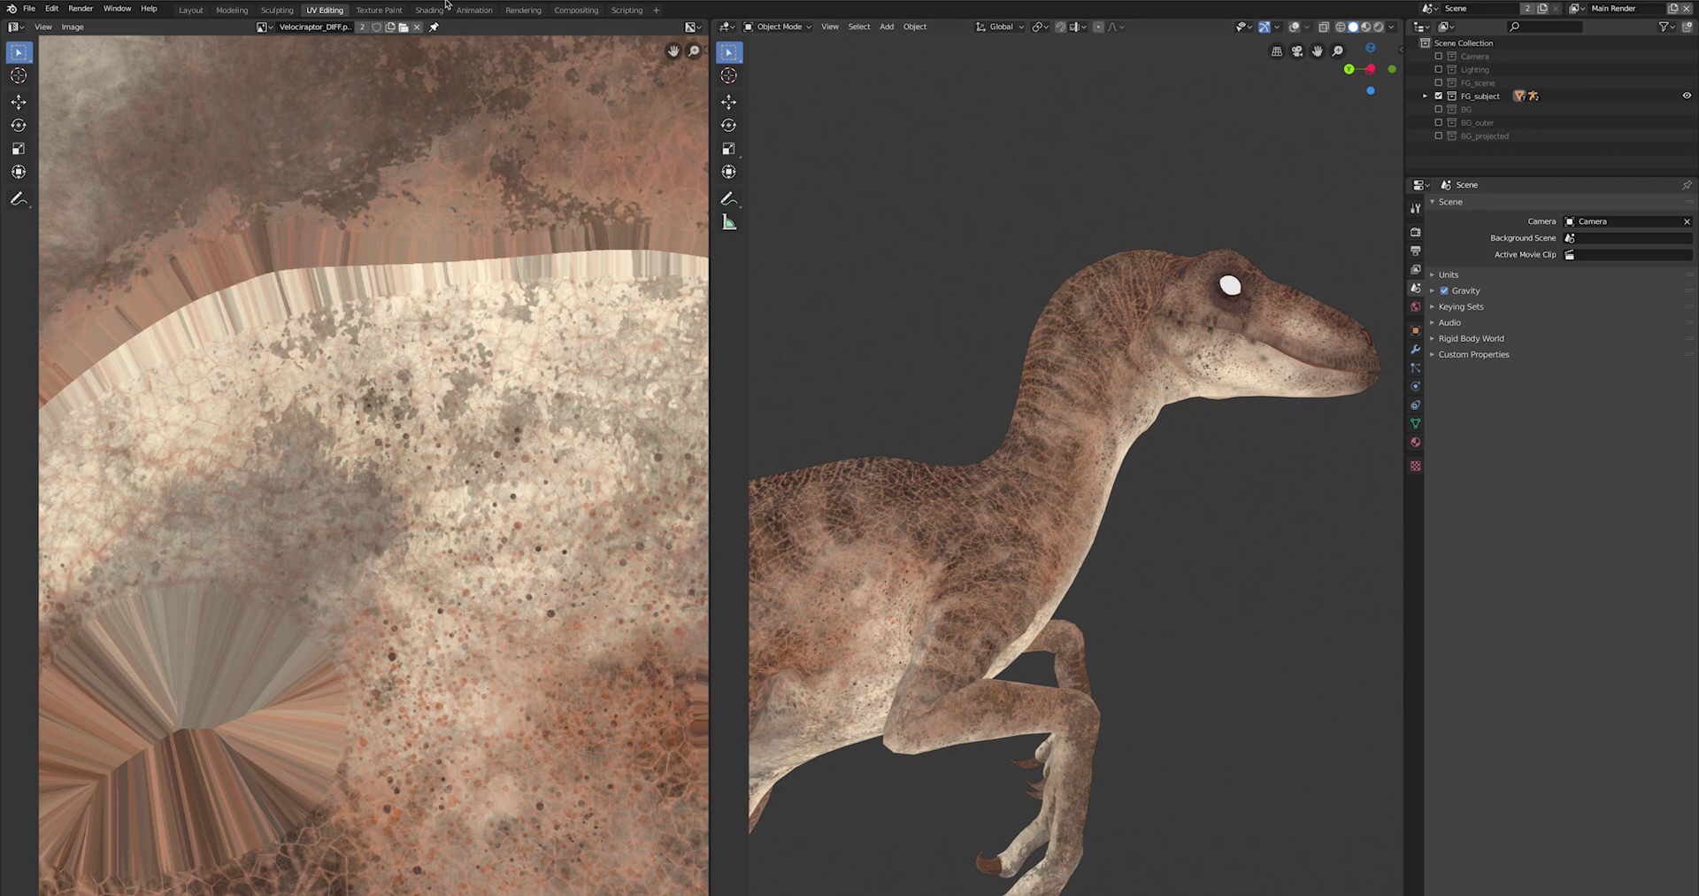
- Display Velociraptor_ROUGH.png in the image editor and look over the whole roughness map
{"action": "left_click", "coordinate": [261, 28]}
{"action": "scroll", "coordinate": [365, 165], "scroll_direction": "down", "scroll_amount": 3}
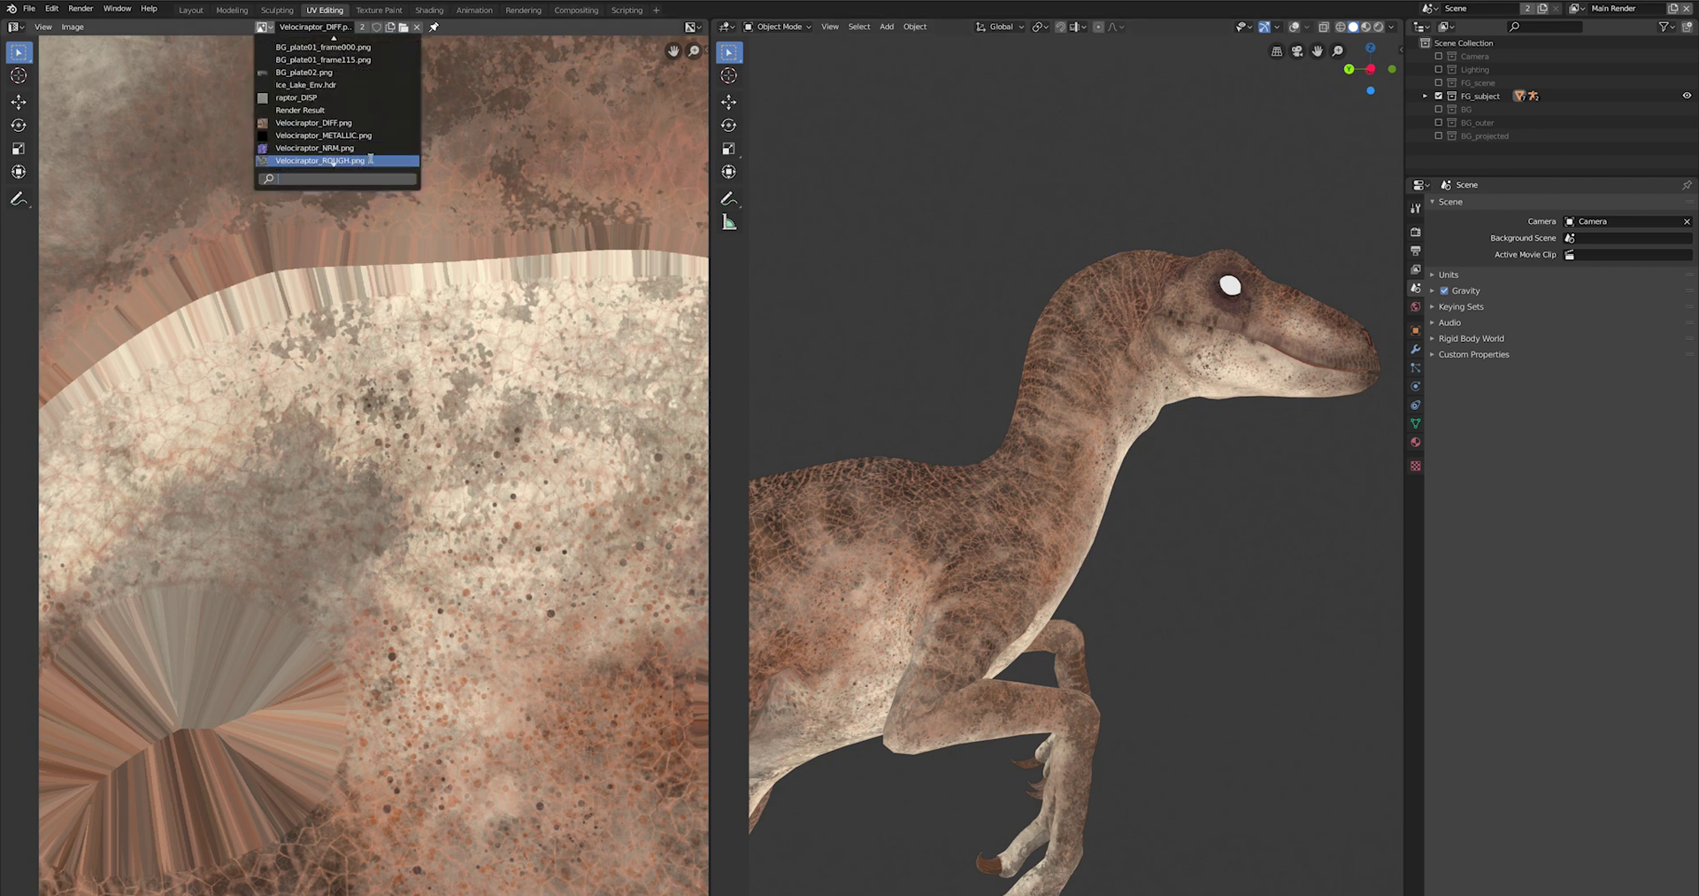
{"action": "left_click", "coordinate": [366, 162]}
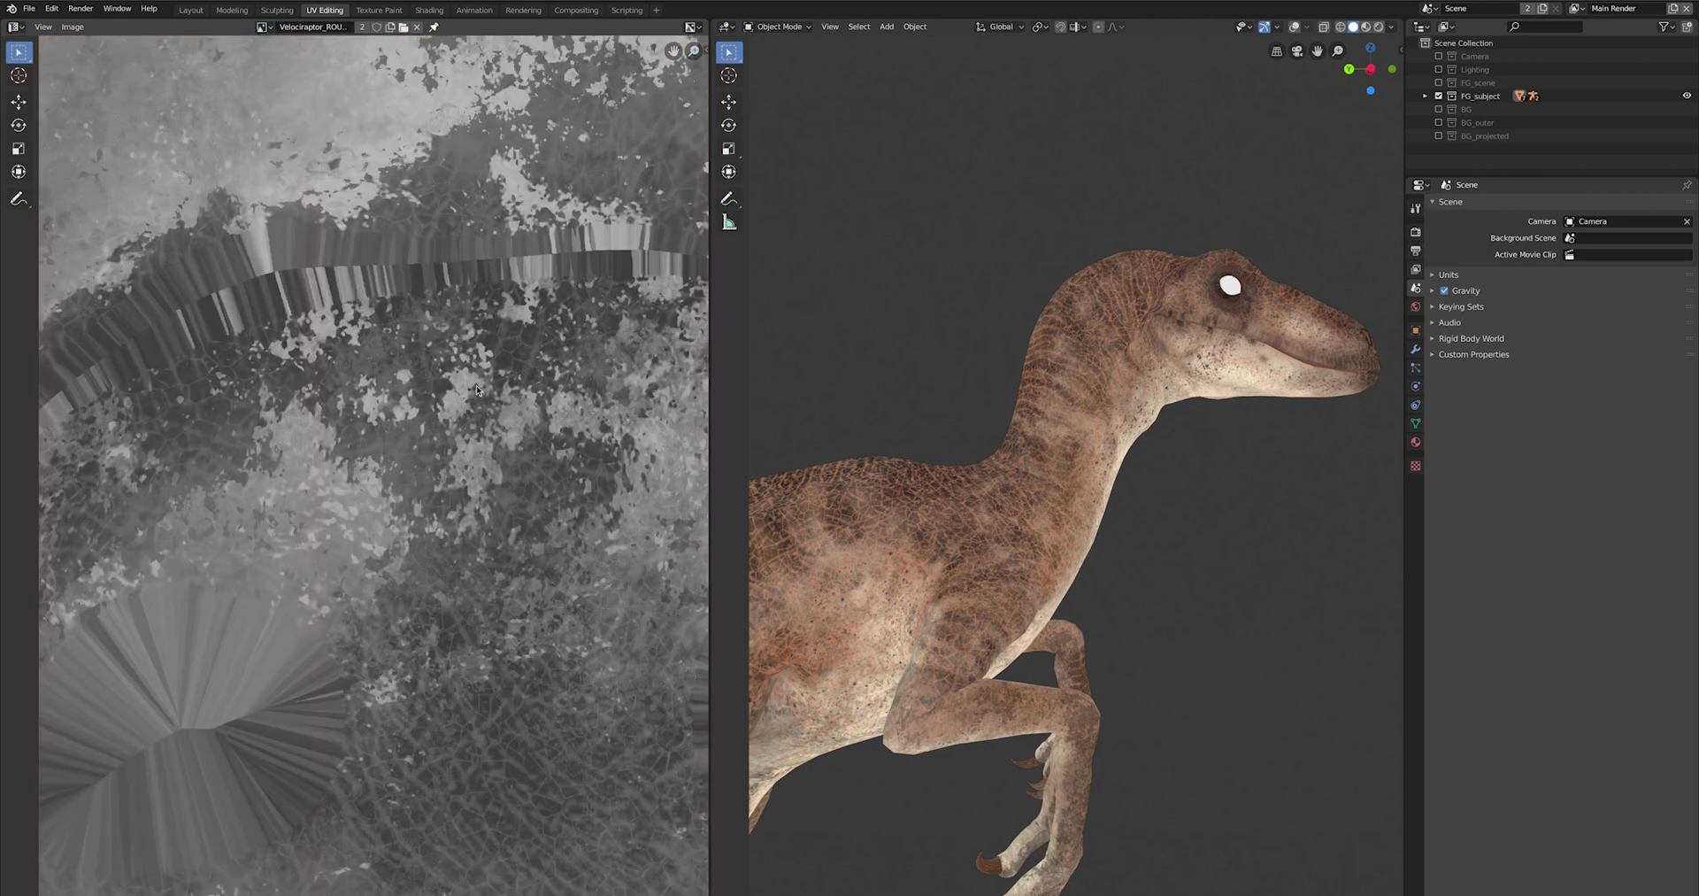
{"action": "scroll", "coordinate": [476, 385], "scroll_direction": "down", "scroll_amount": 3}
{"action": "scroll", "coordinate": [162, 208], "scroll_direction": "up", "scroll_amount": 2}
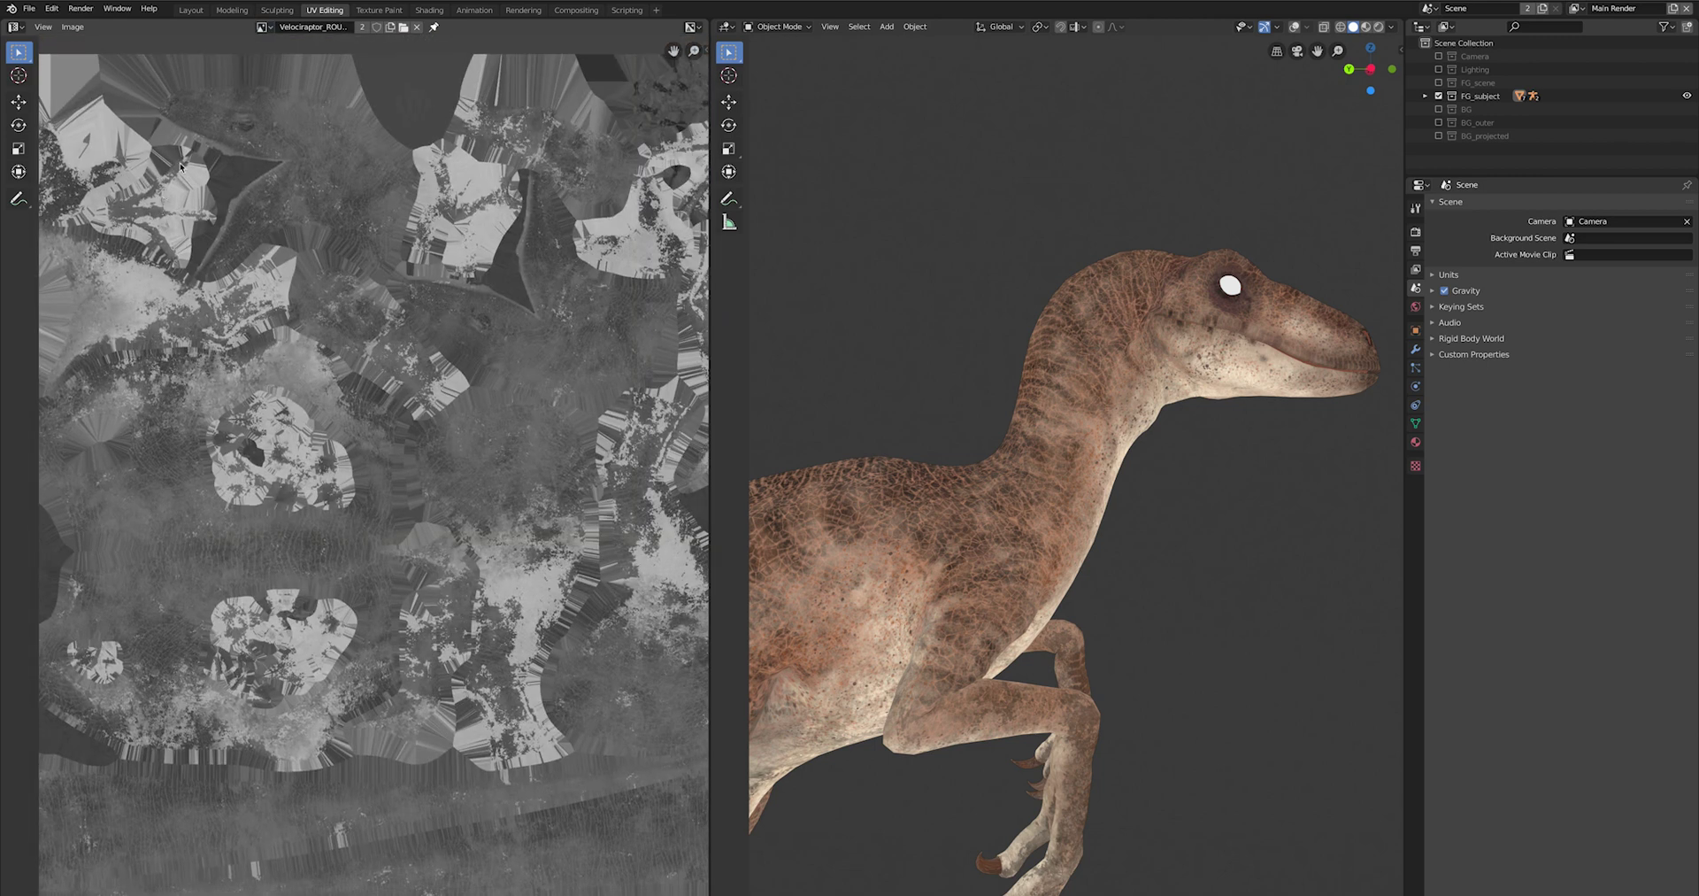
- Display Velociraptor_SPEC.png in the image editor and view the specular map's skin detail
{"action": "left_click", "coordinate": [262, 27]}
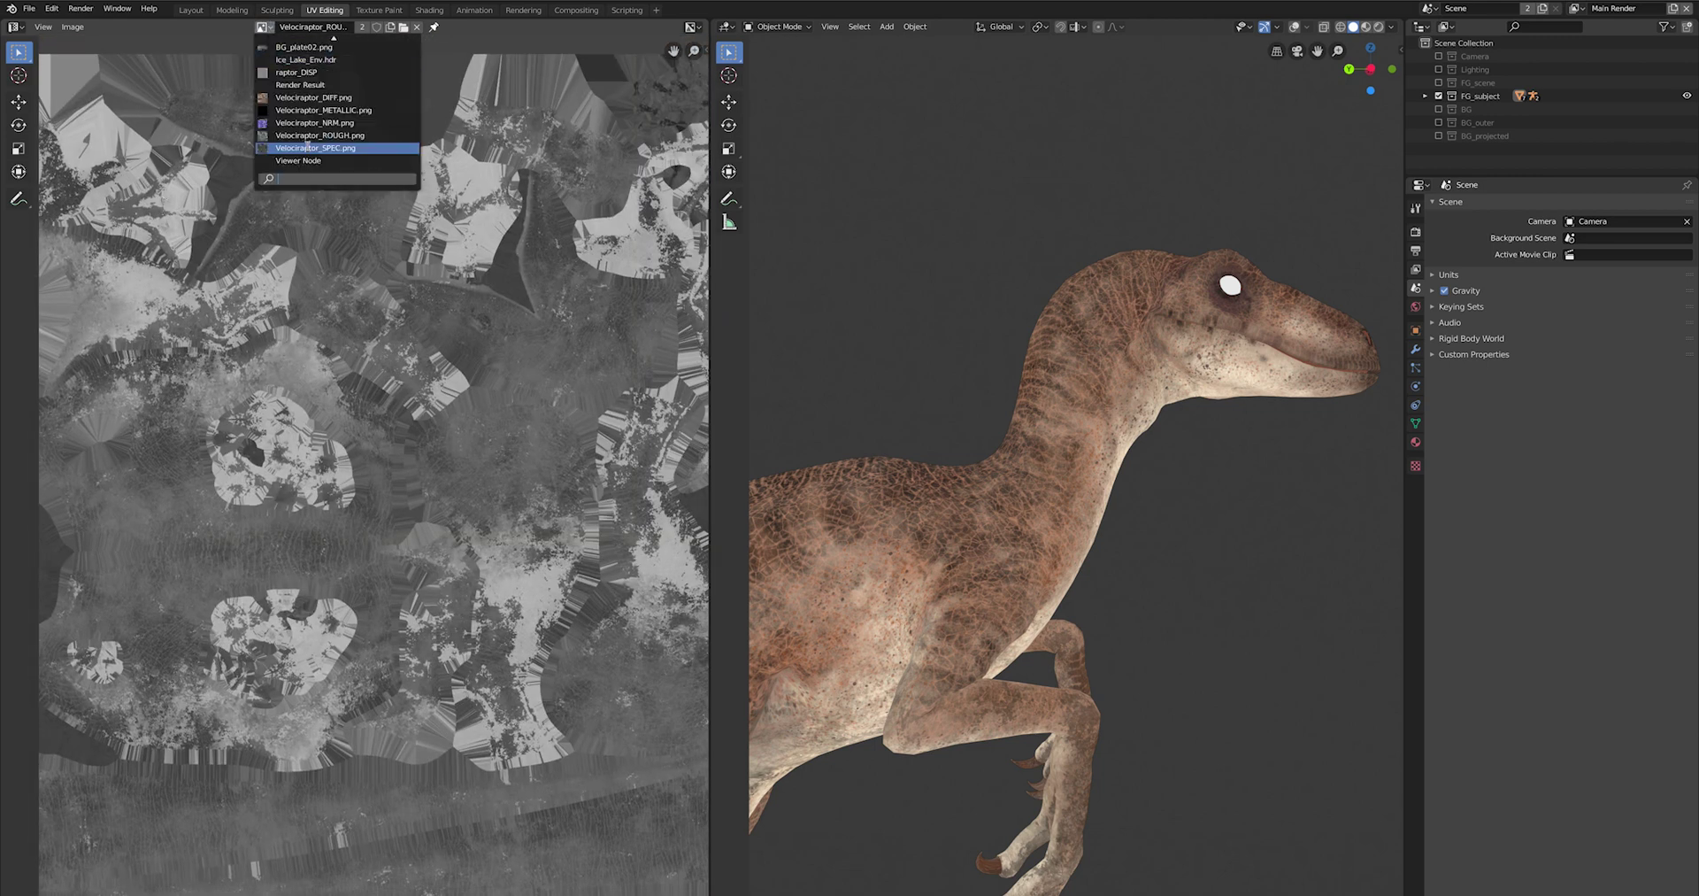
{"action": "left_click", "coordinate": [310, 149]}
{"action": "scroll", "coordinate": [478, 373], "scroll_direction": "up", "scroll_amount": 2}
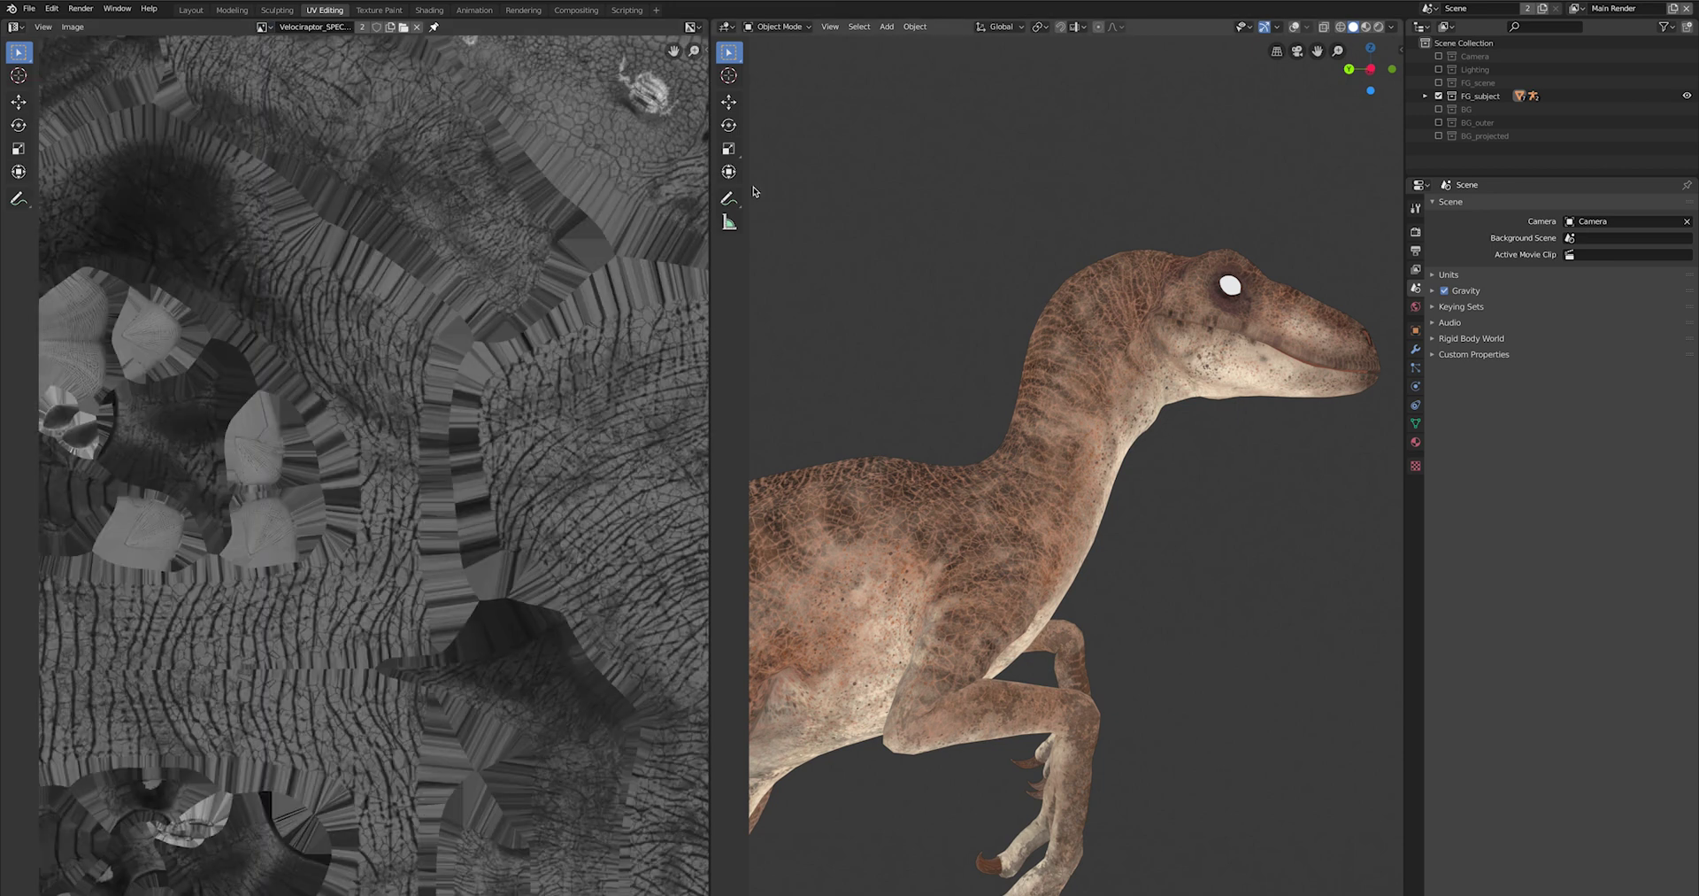
- Display Velociraptor_METALLIC.png in the image editor and look over the whole metallic map
{"action": "left_click", "coordinate": [264, 27]}
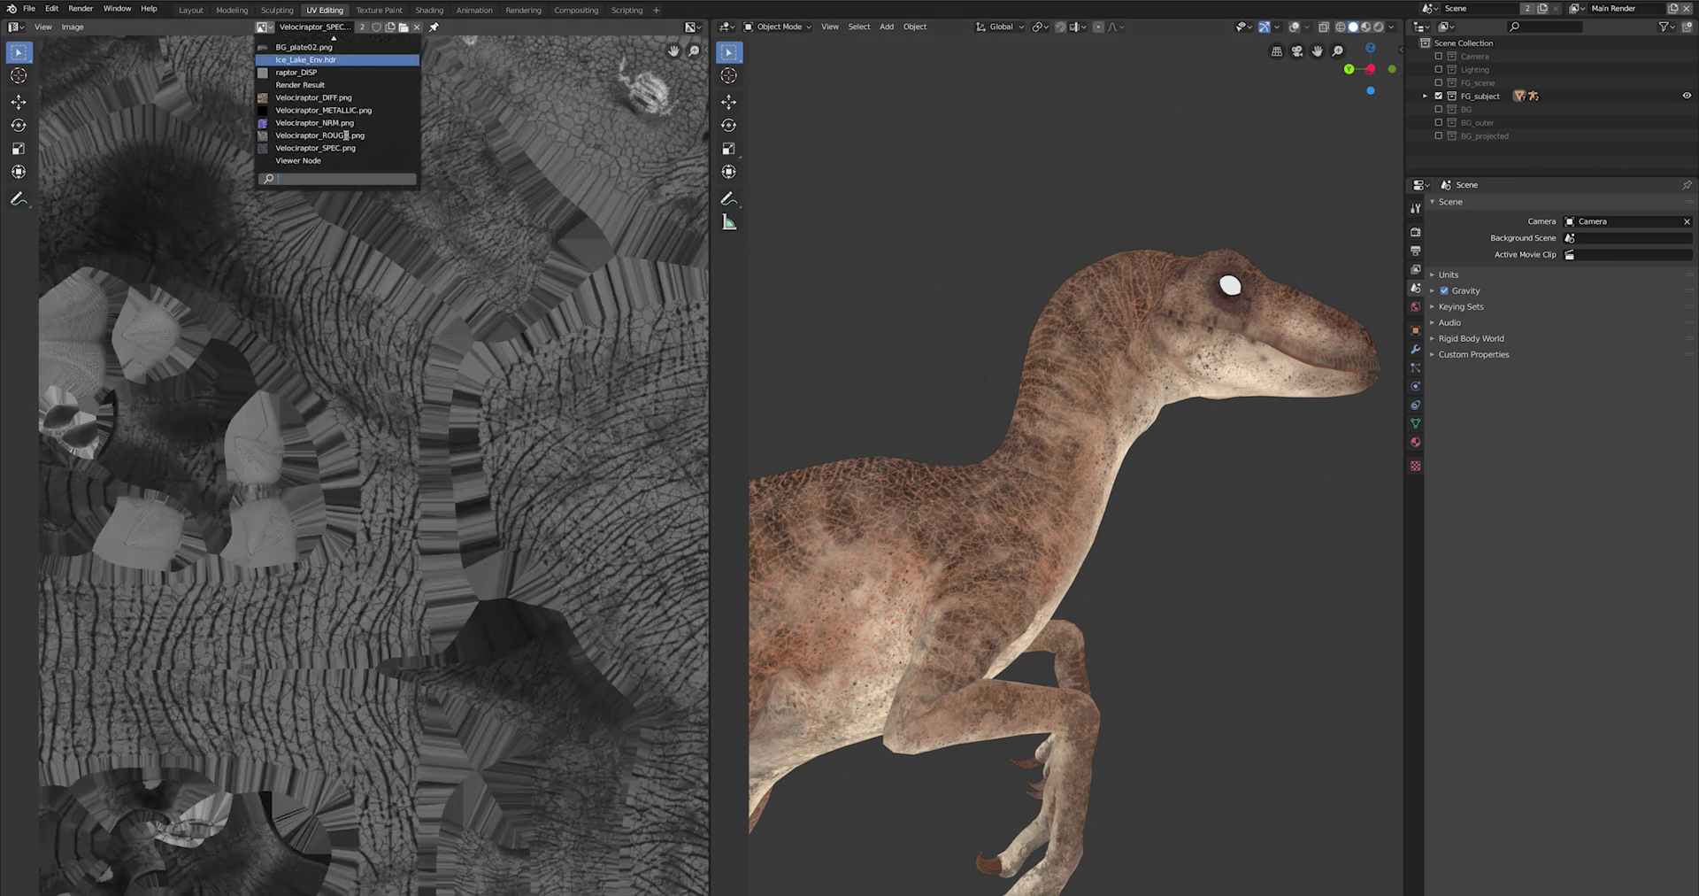
{"action": "left_click", "coordinate": [357, 128]}
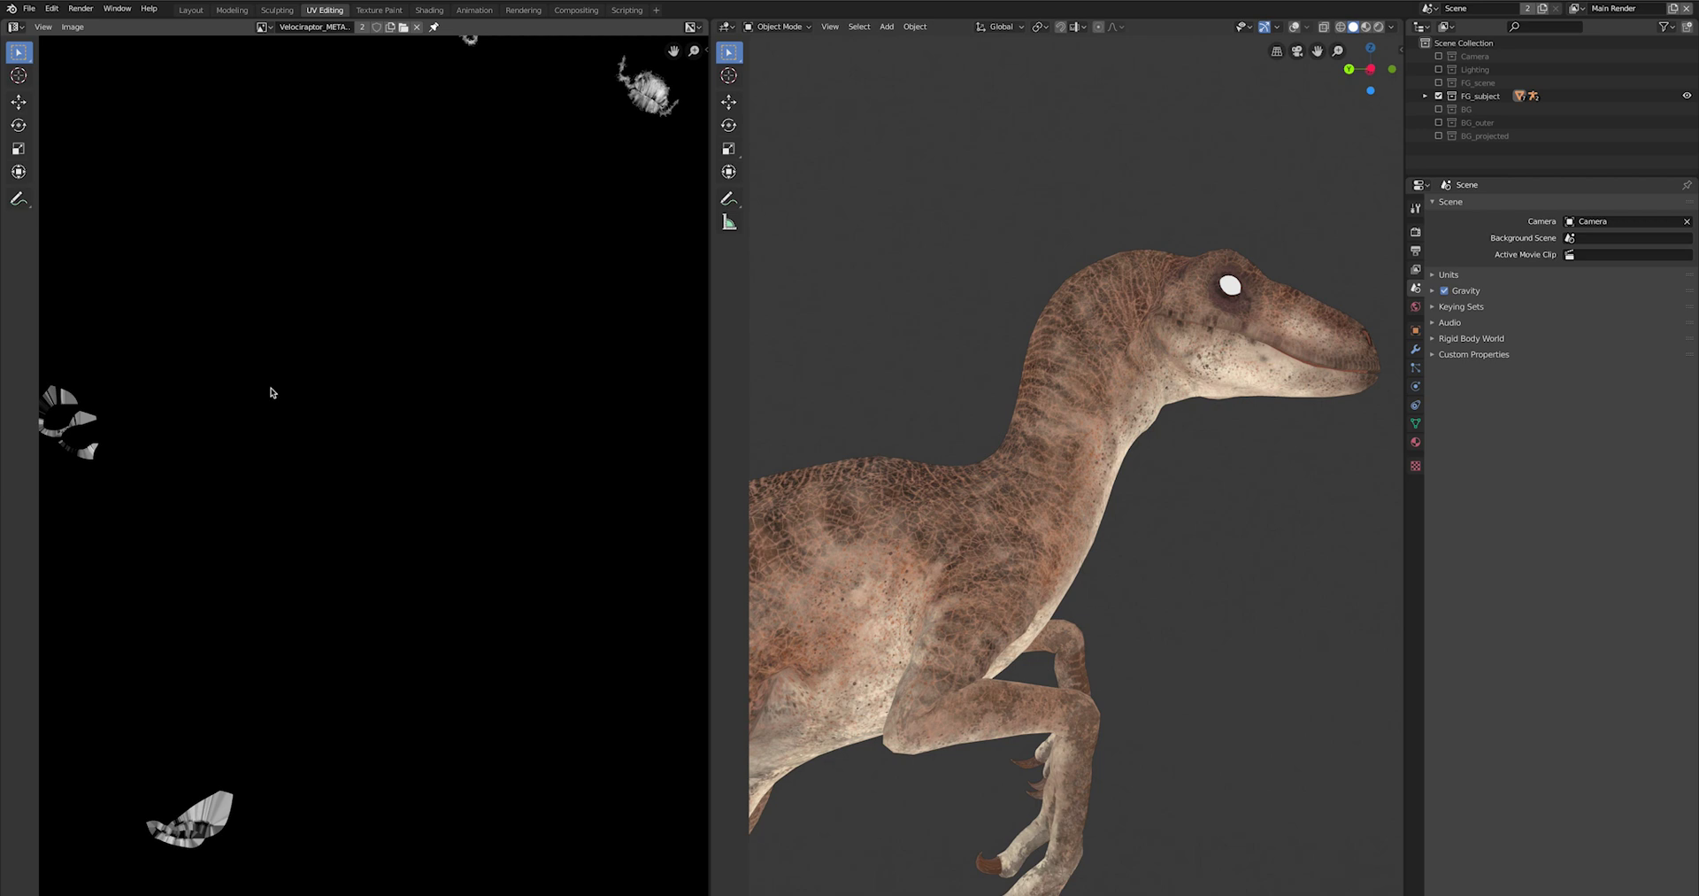
{"action": "scroll", "coordinate": [271, 392], "scroll_direction": "down", "scroll_amount": 1}
{"action": "middle_click_drag", "start_coordinate": [302, 434], "coordinate": [304, 433]}
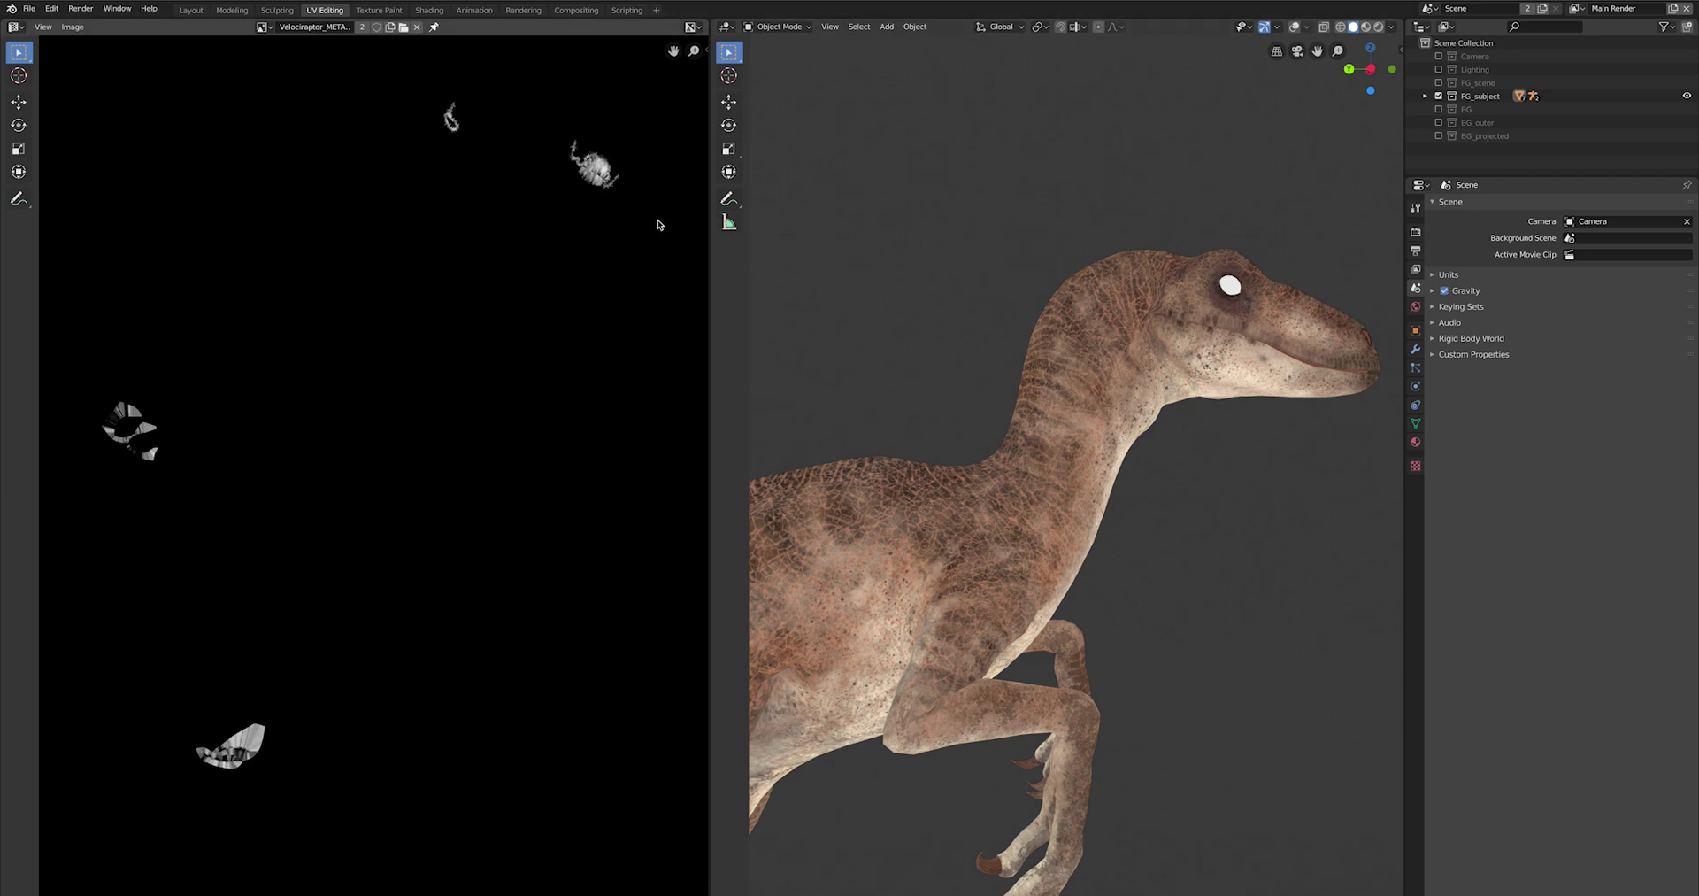
{"action": "scroll", "coordinate": [567, 265], "scroll_direction": "down", "scroll_amount": 5}
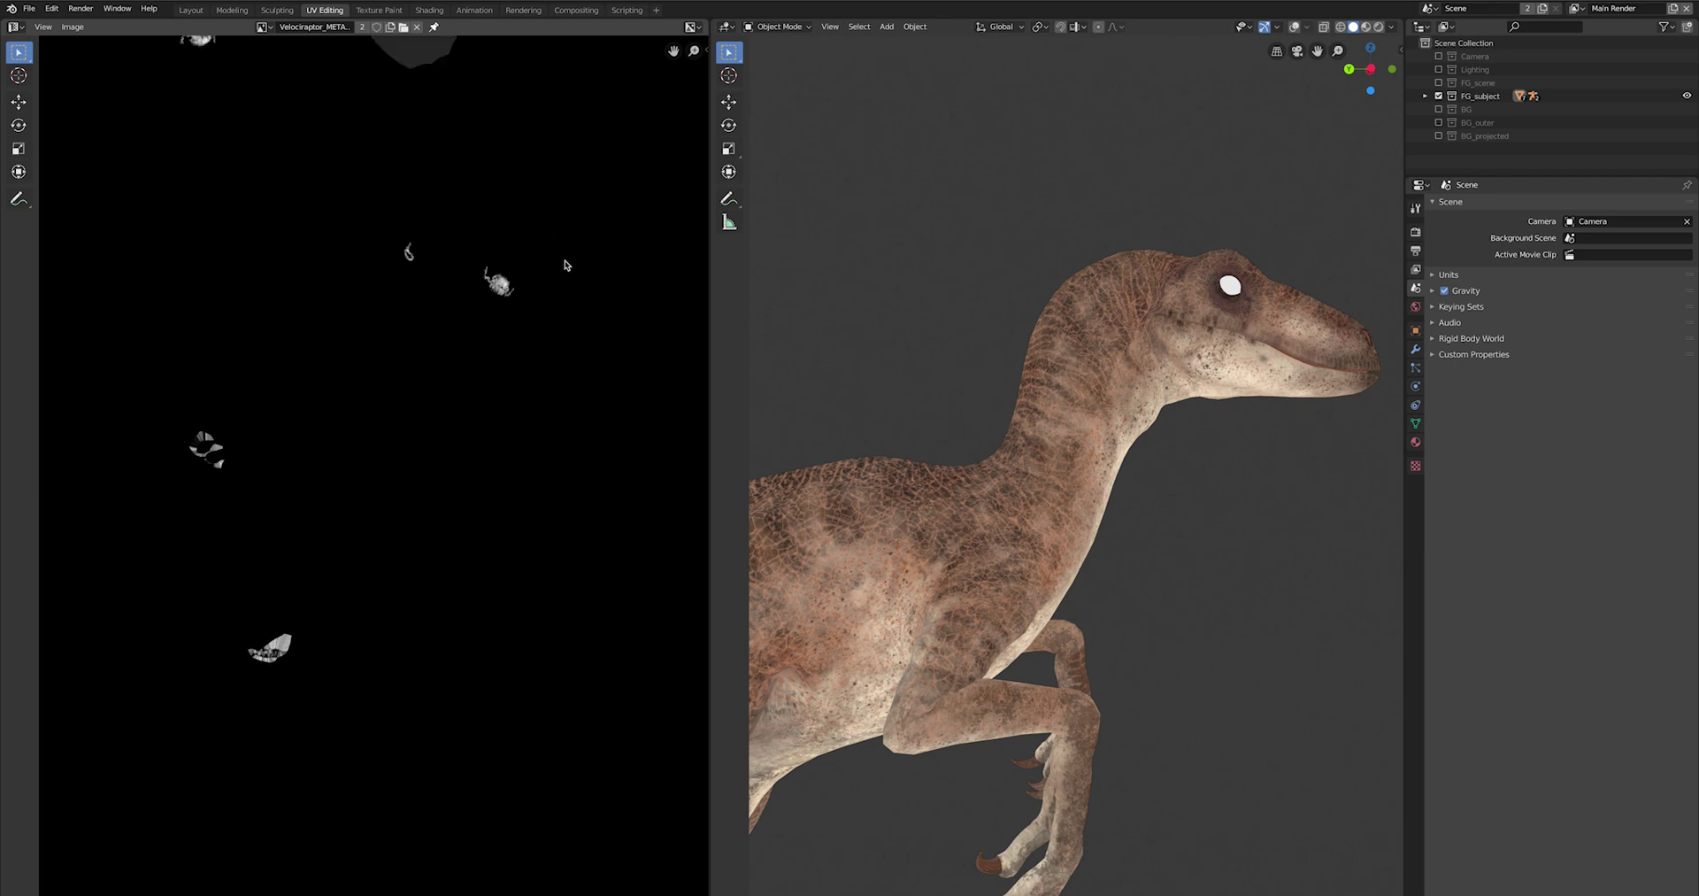
{"action": "middle_click_drag", "start_coordinate": [563, 265], "coordinate": [496, 255]}
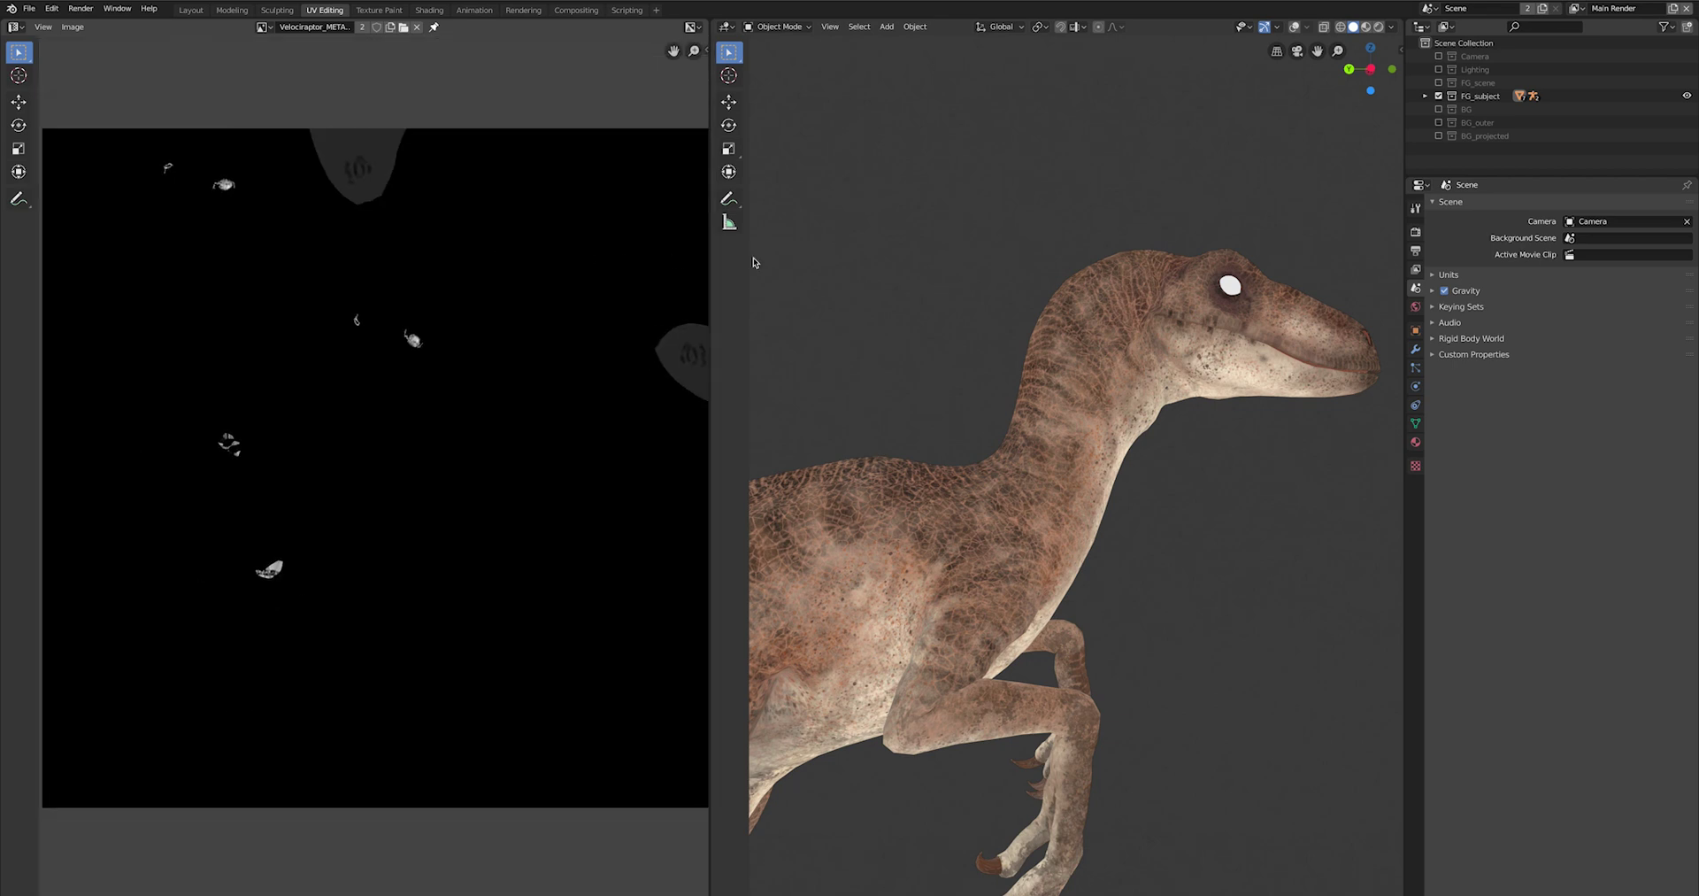
- Hide the viewport overlays and view the textured raptor's head and neck from several angles
{"action": "mouse_move", "coordinate": [1226, 315]}
{"action": "middle_mouse_down"}
{"action": "mouse_move", "coordinate": [1191, 323]}
{"action": "mouse_move", "coordinate": [1213, 312]}
{"action": "middle_mouse_up"}
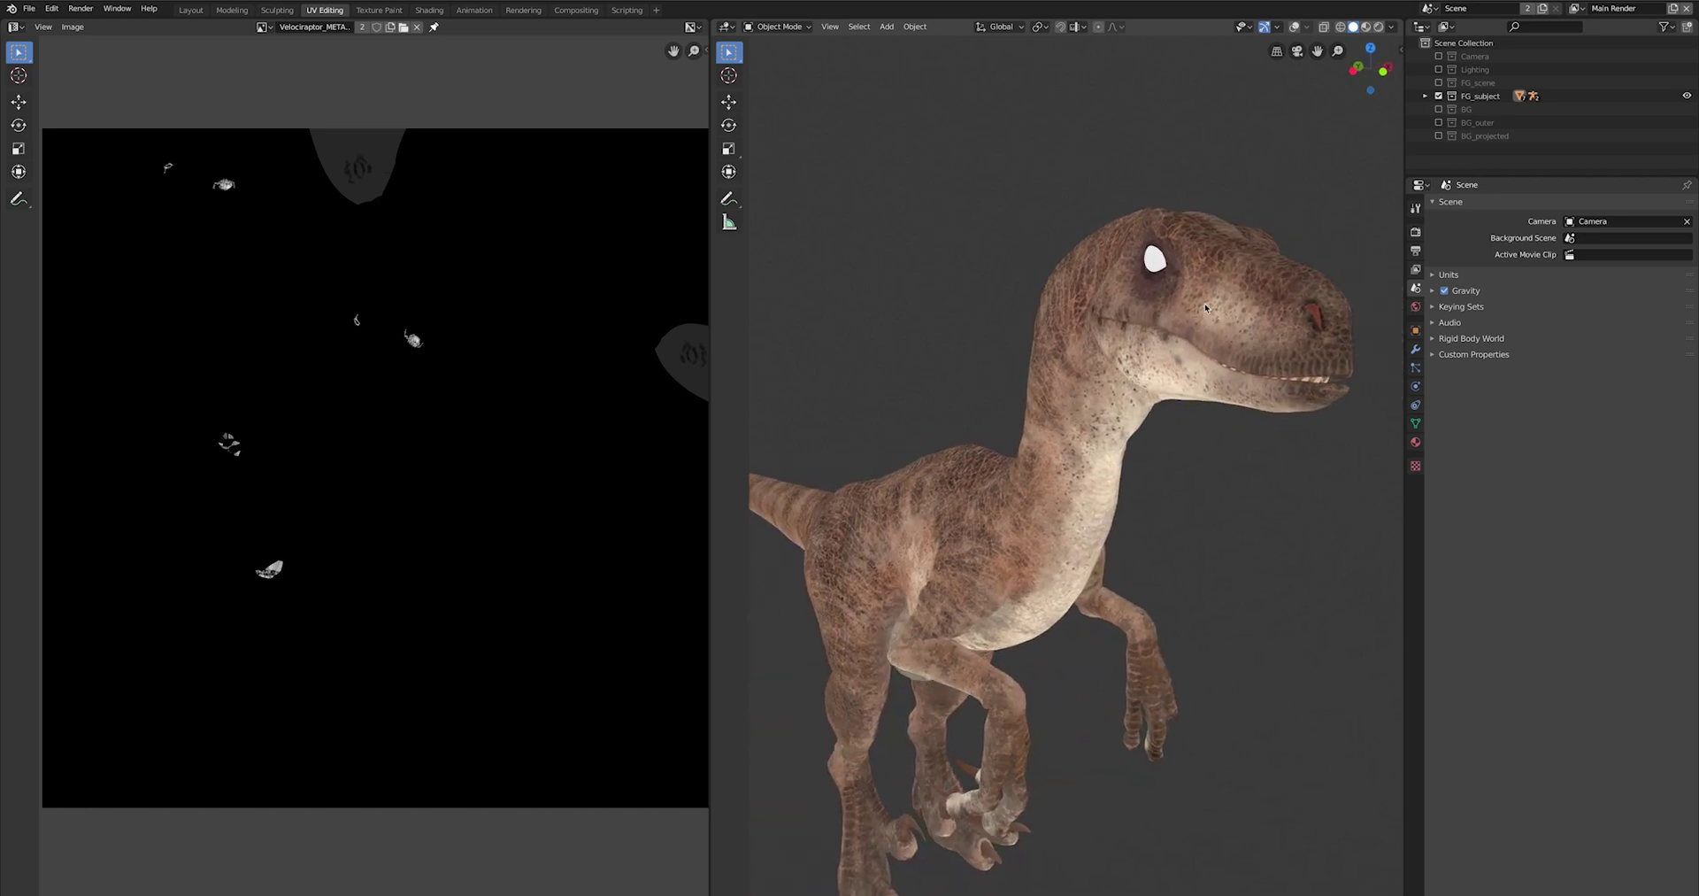
{"action": "scroll", "coordinate": [1206, 306], "scroll_direction": "up", "scroll_amount": 2}
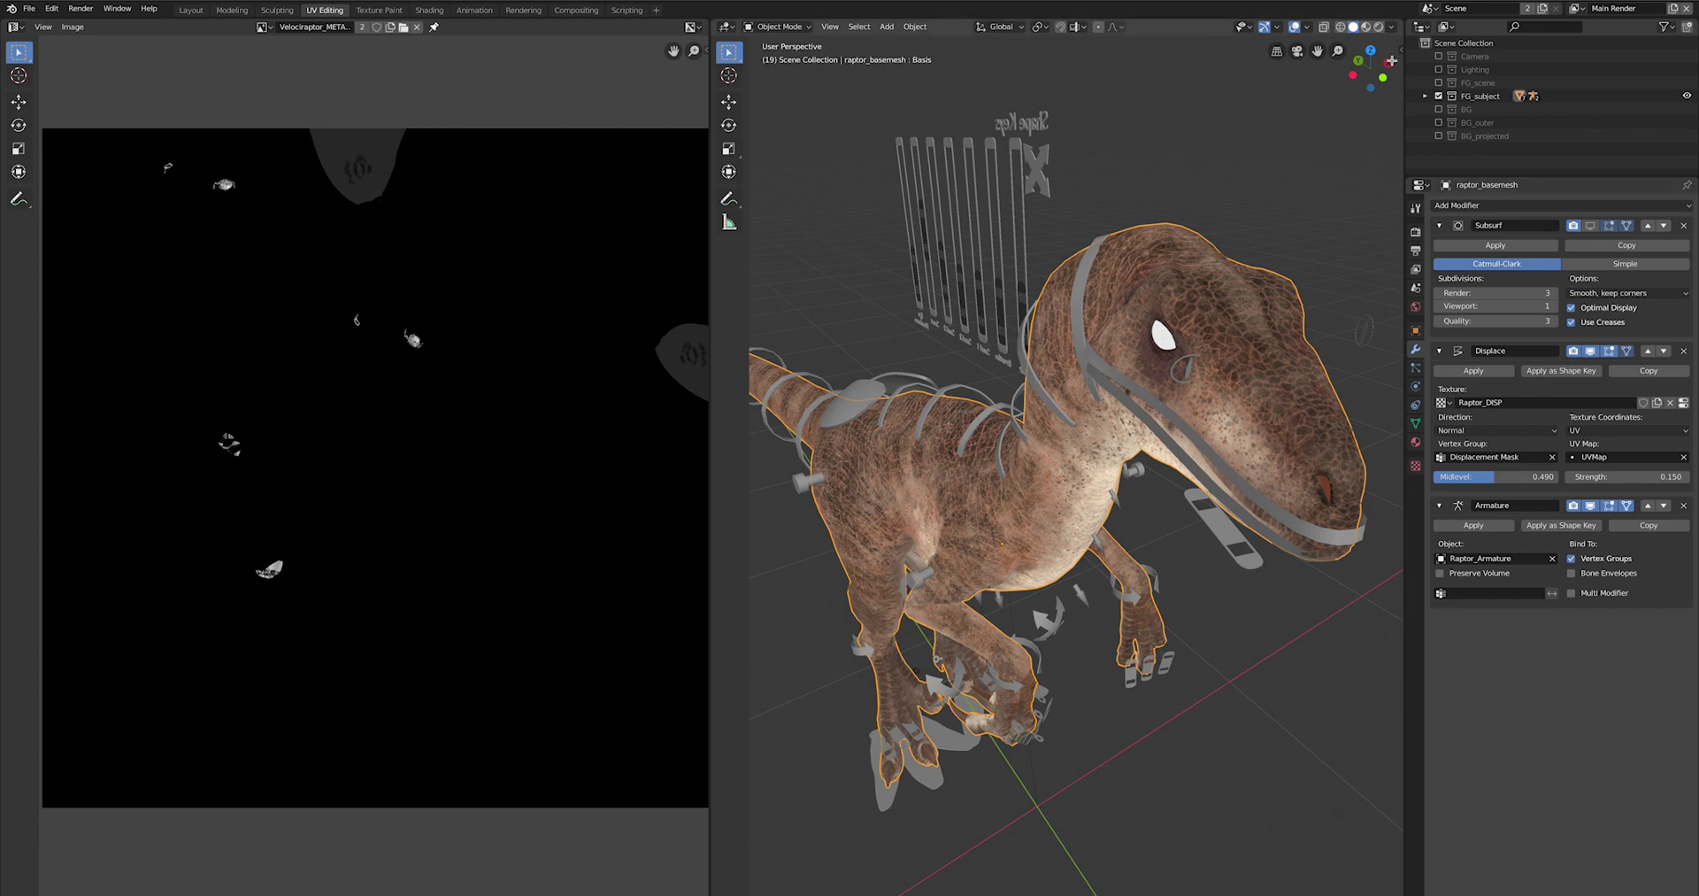
{"action": "left_click", "coordinate": [1294, 28]}
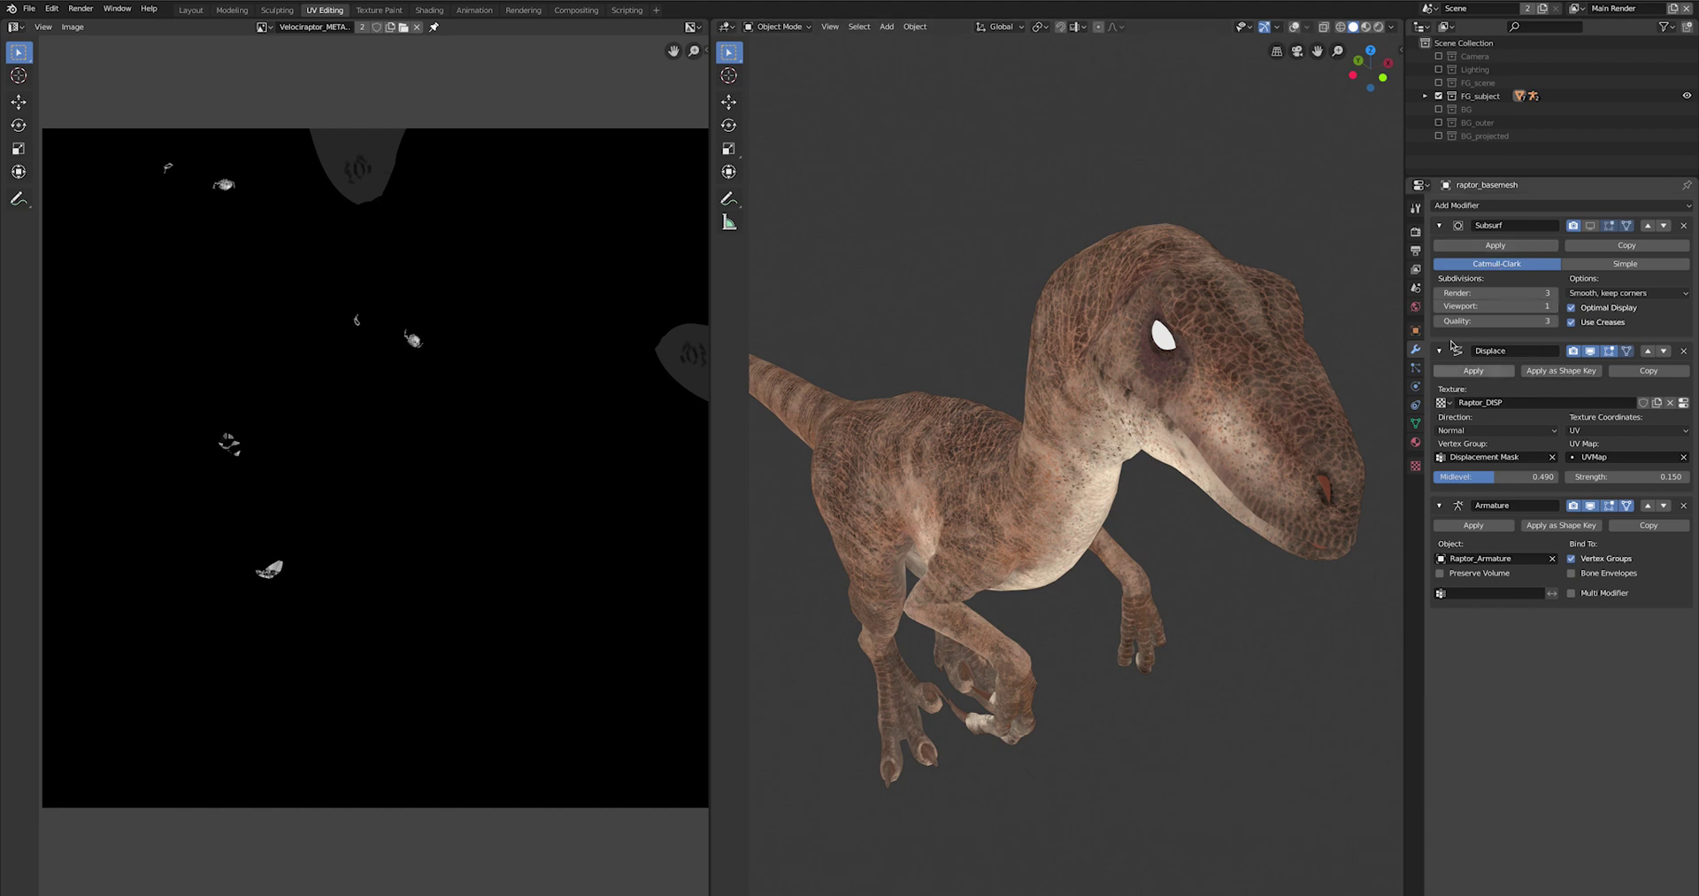
{"action": "middle_click_drag", "start_coordinate": [1017, 357], "coordinate": [1009, 335]}
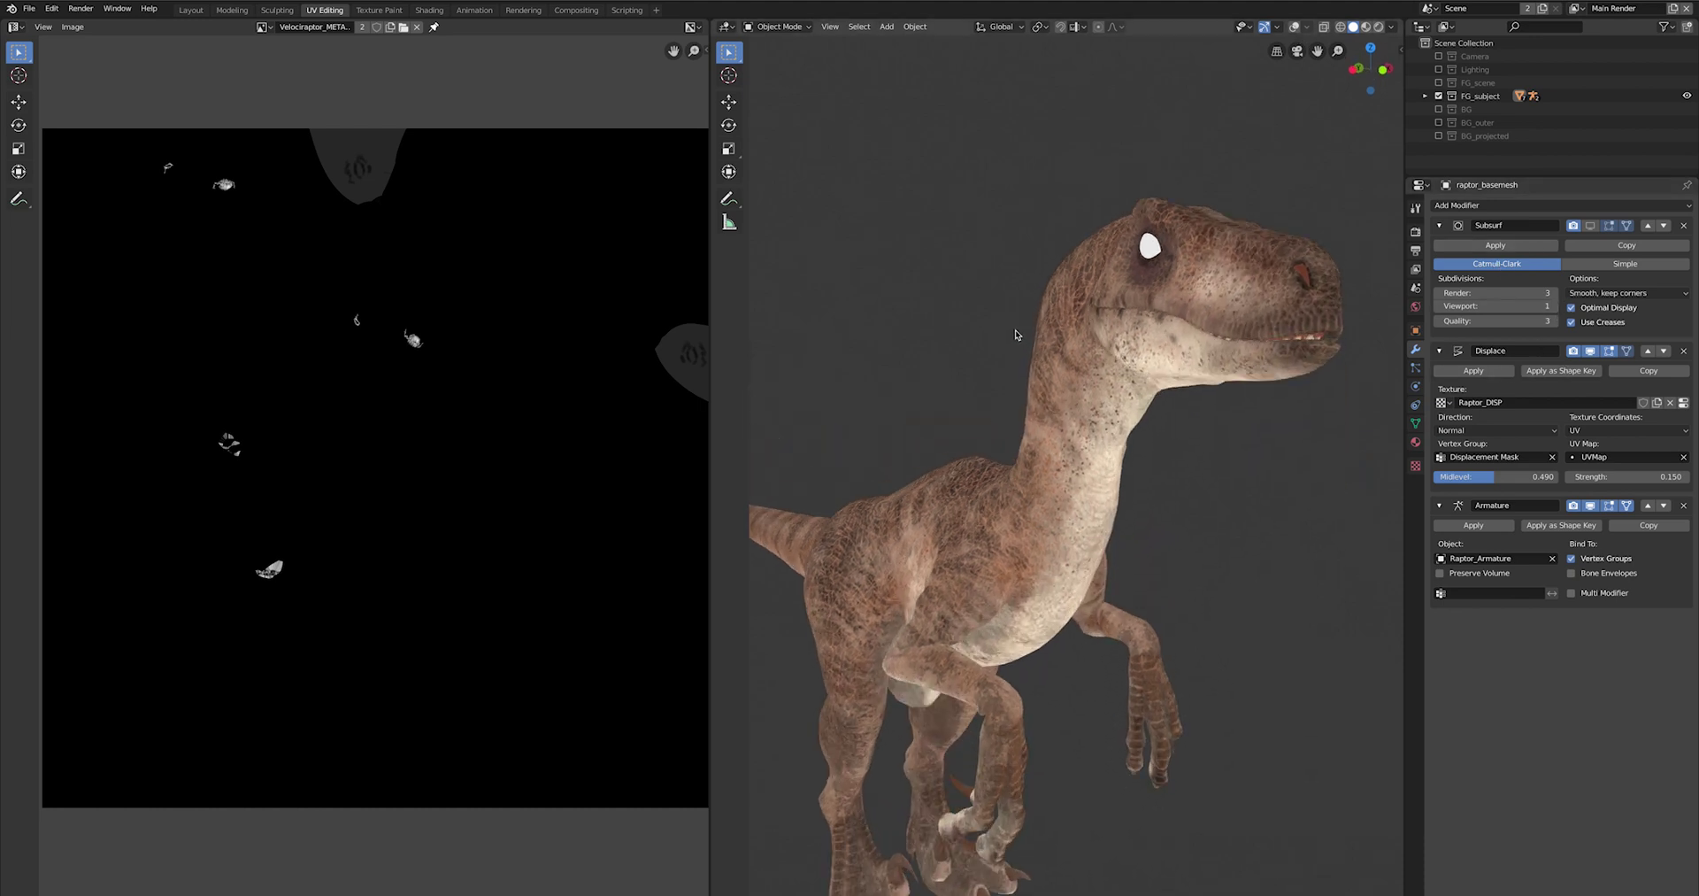
{"action": "scroll", "coordinate": [1005, 335], "scroll_direction": "up", "scroll_amount": 5}
{"action": "mouse_move", "coordinate": [1174, 326]}
{"action": "middle_mouse_down"}
{"action": "mouse_move", "coordinate": [1155, 317]}
{"action": "mouse_move", "coordinate": [1185, 321]}
{"action": "middle_mouse_up"}
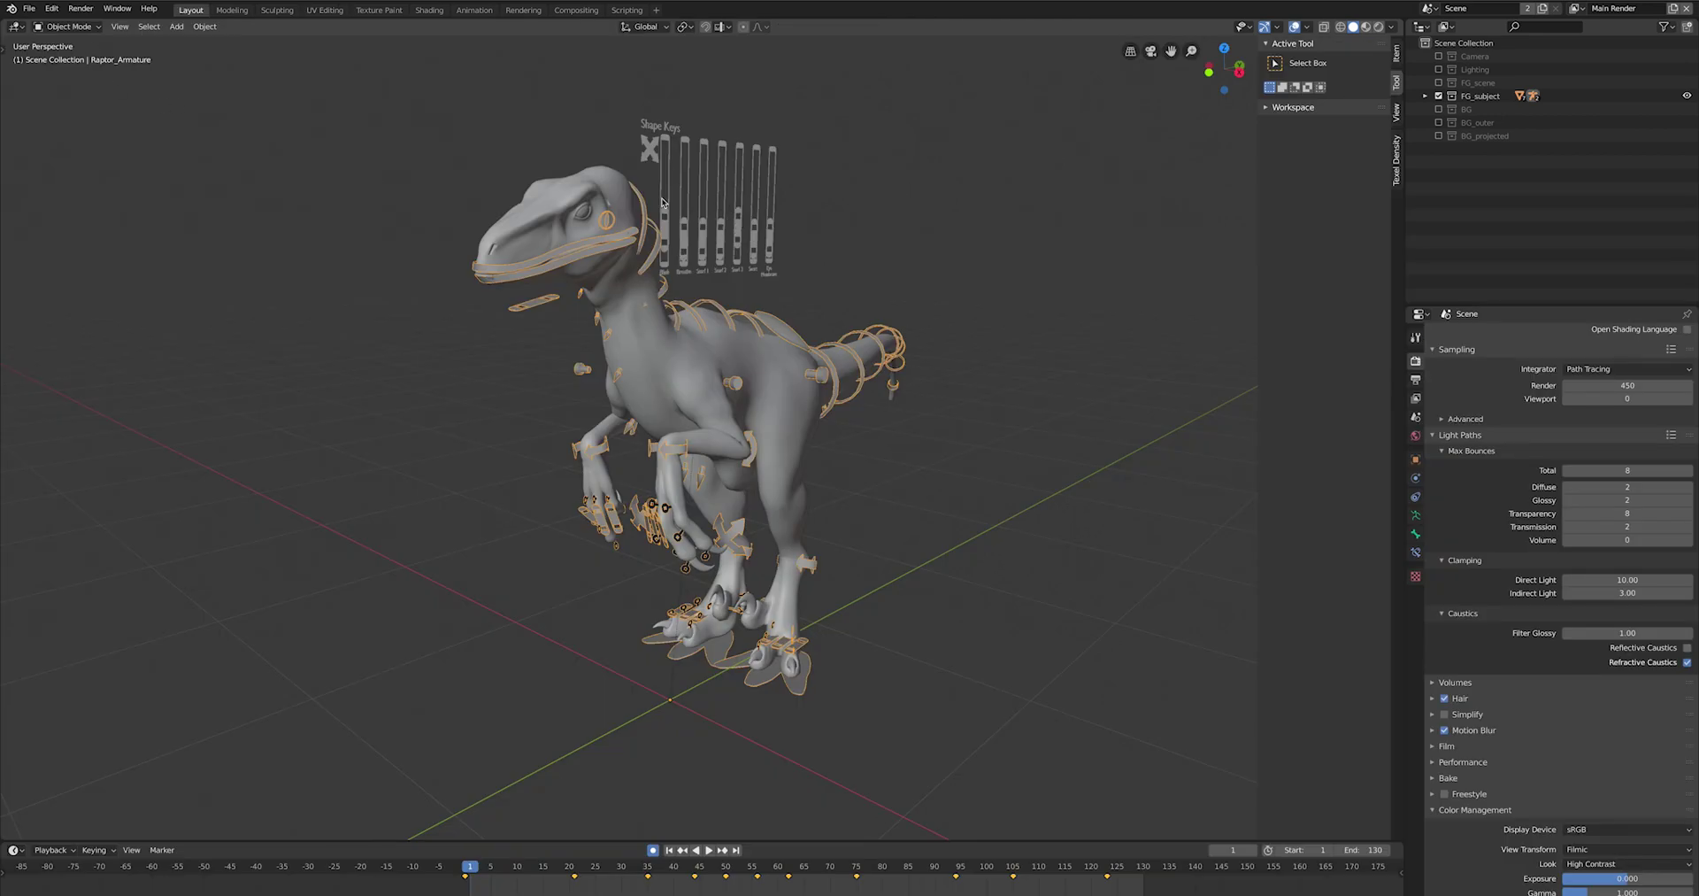
- Select the Shape Keys driver rig beside the raptor's head and view its sliders
{"action": "scroll", "coordinate": [765, 369], "scroll_direction": "up", "scroll_amount": 1}
{"action": "scroll", "coordinate": [962, 408], "scroll_direction": "up", "scroll_amount": 1}
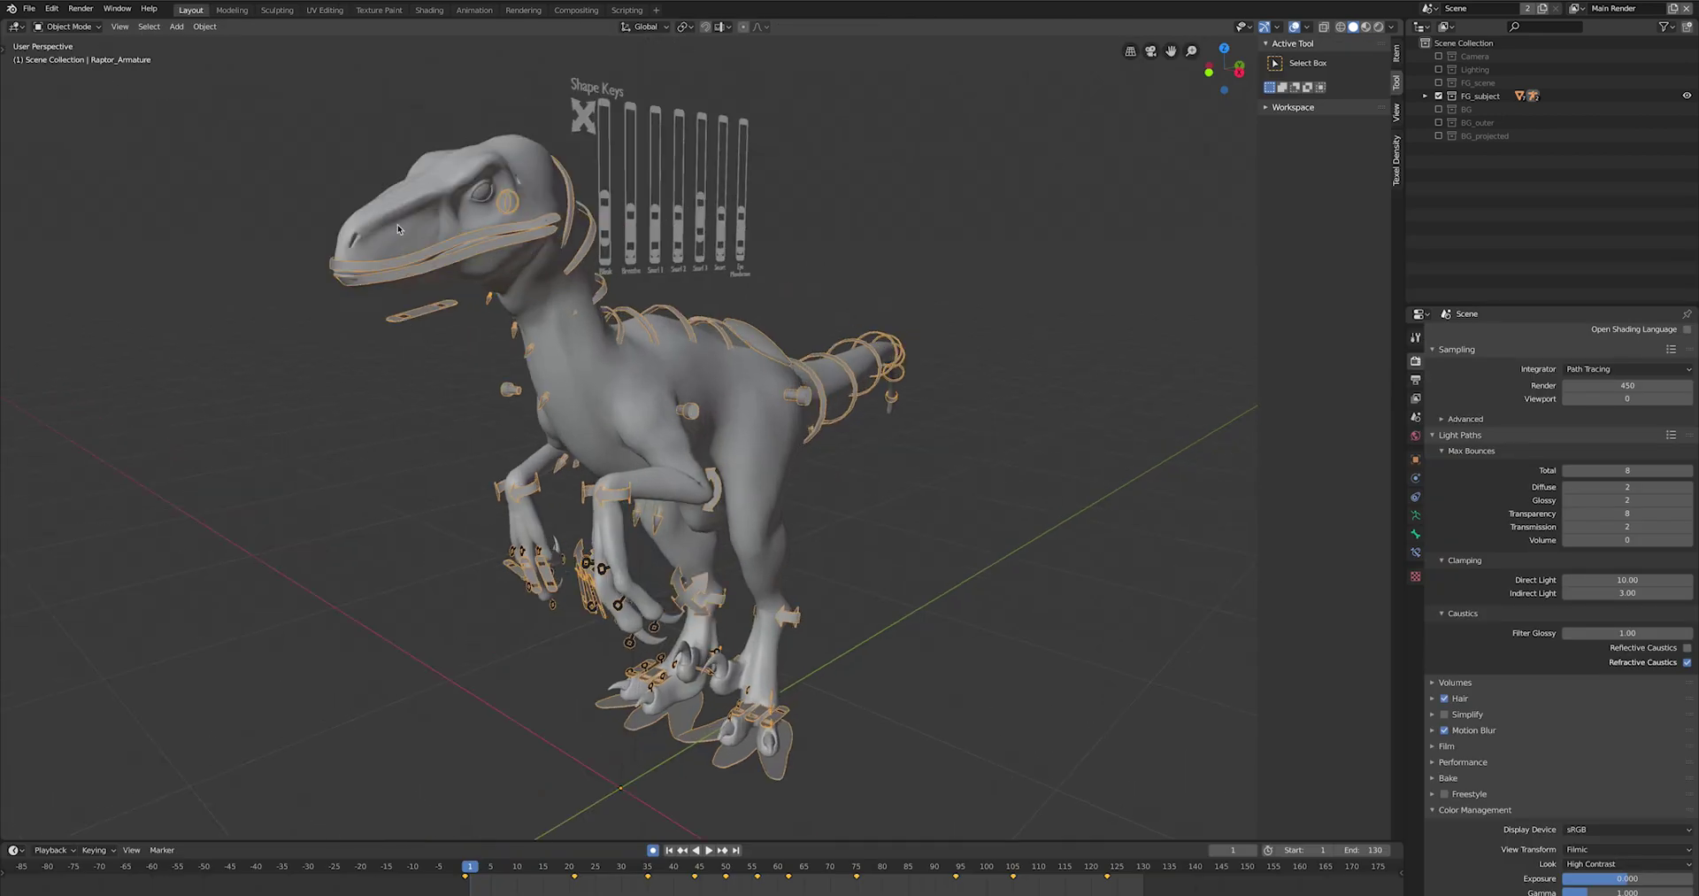
{"action": "left_click", "coordinate": [581, 111]}
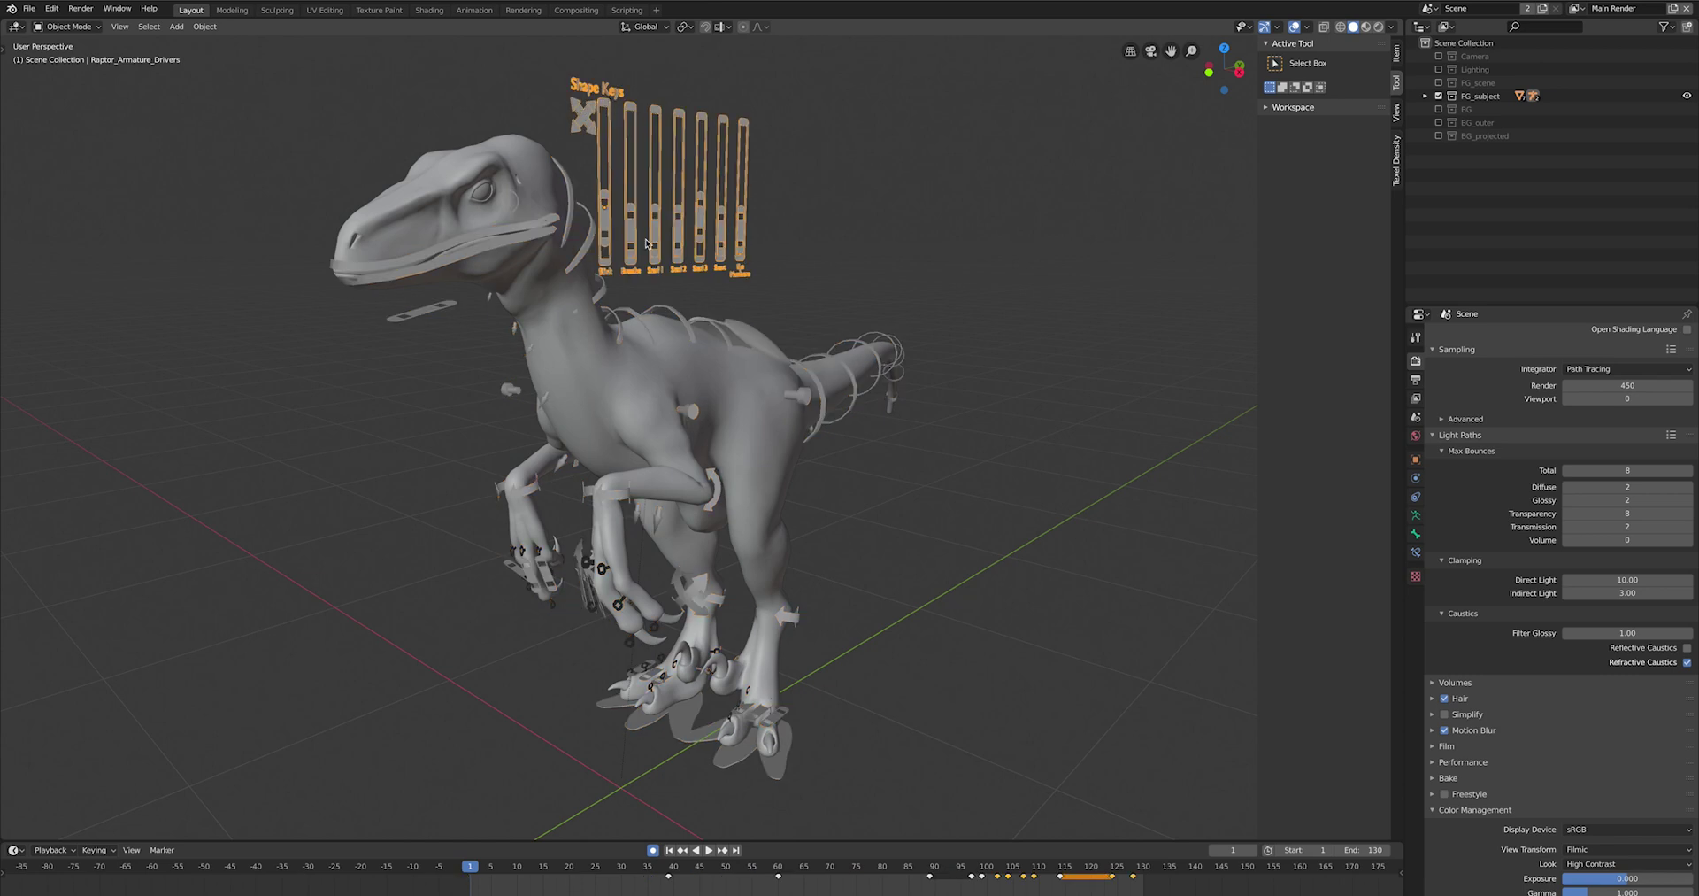
{"action": "middle_click_drag", "start_coordinate": [493, 220], "coordinate": [361, 109]}
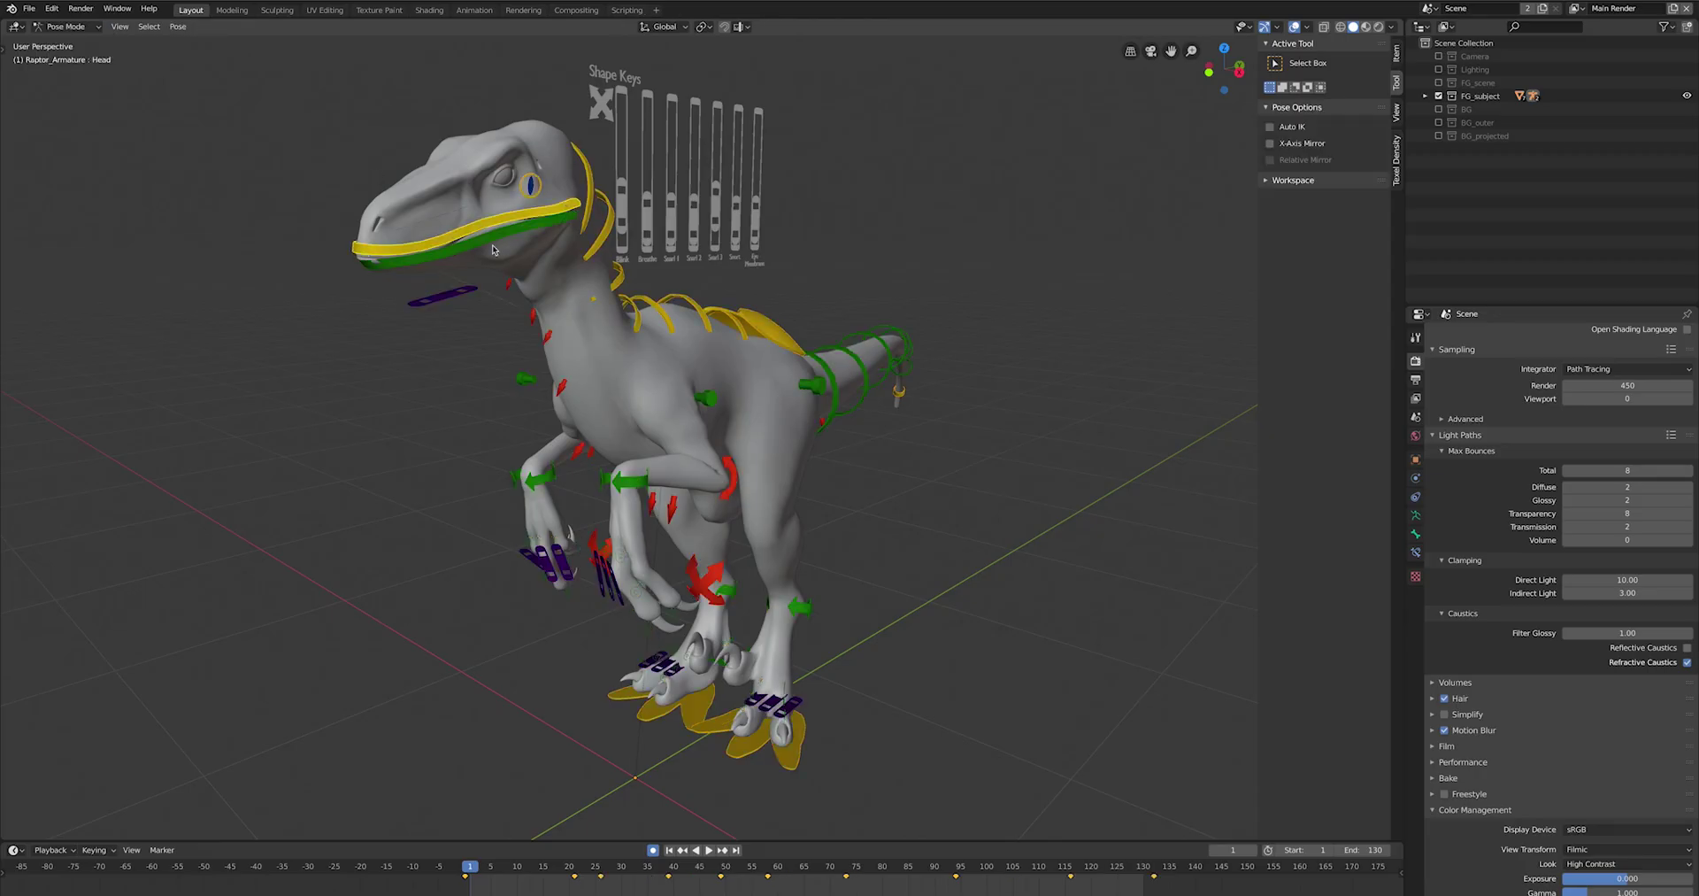
- Try moving the Head bone and rotating the control at the tip of the tail
{"action": "key", "text": "g"}
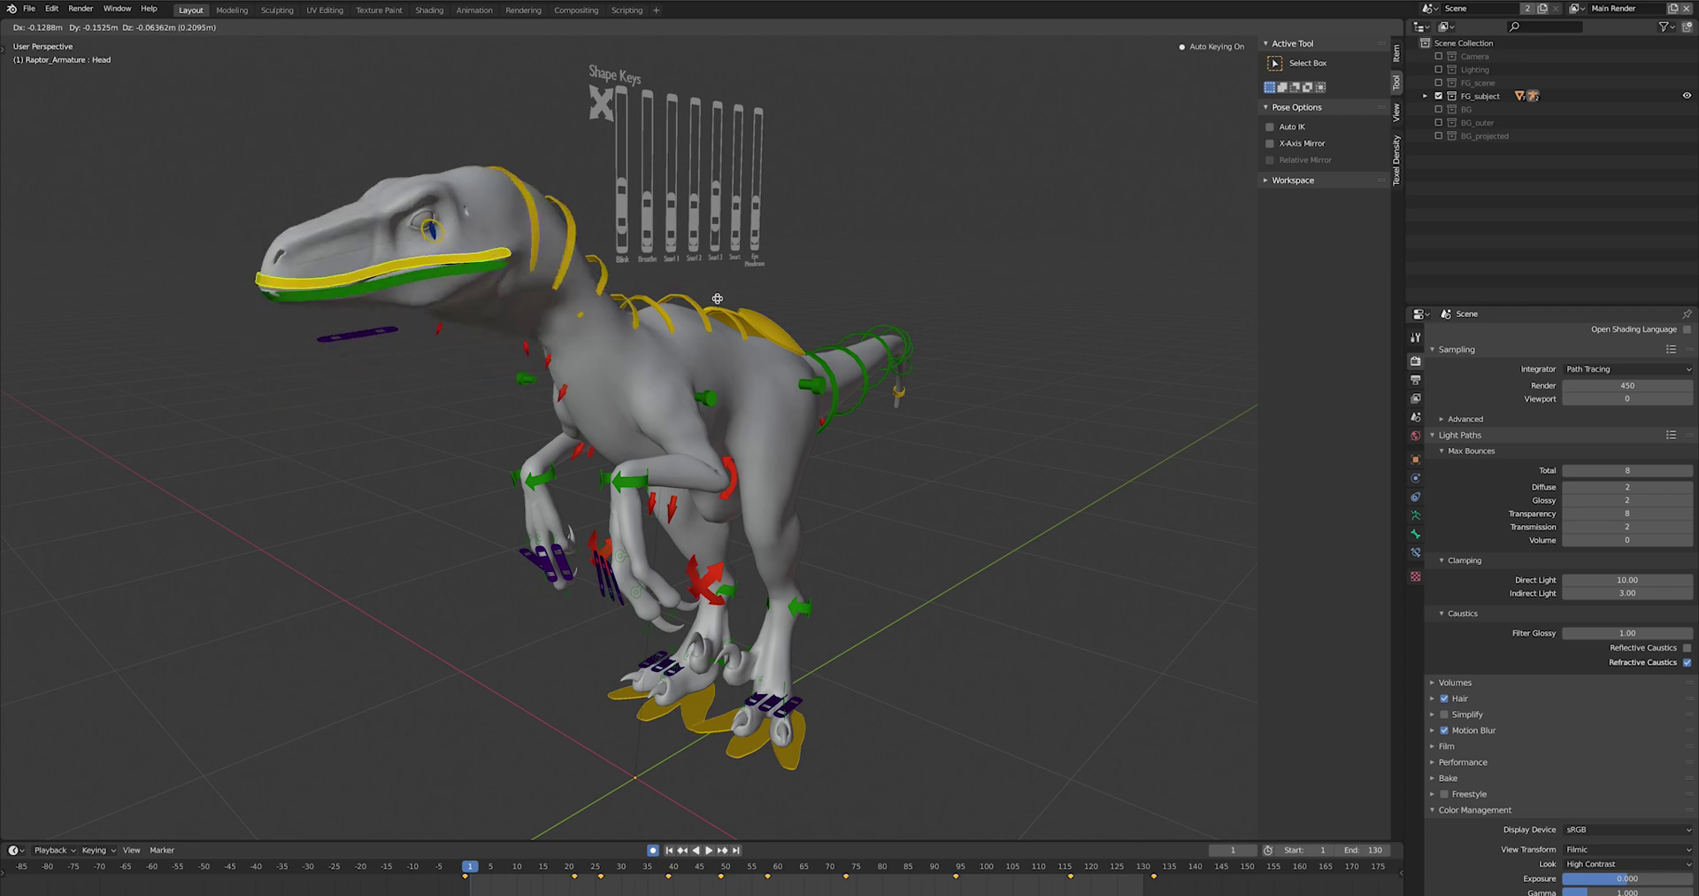
{"action": "left_click", "coordinate": [902, 399]}
{"action": "left_click", "coordinate": [900, 392]}
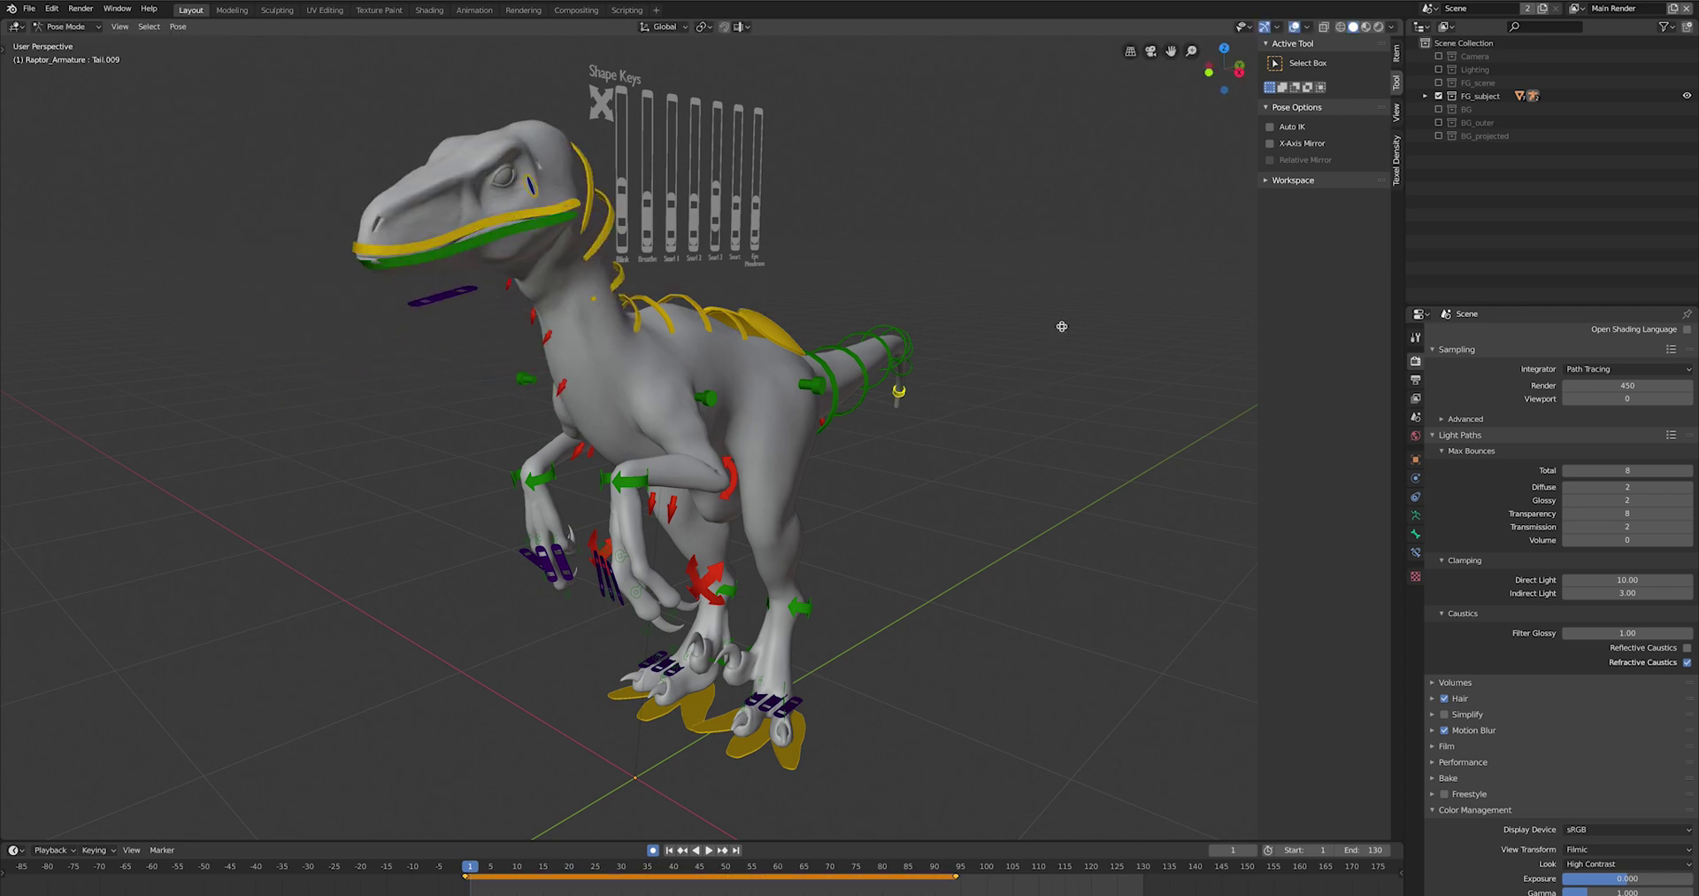
{"action": "key", "text": "r"}
{"action": "key", "text": "Escape"}
- Try moving the raptor's right foot control and rotating the left forearm bone about the global X axis
{"action": "left_click", "coordinate": [668, 720]}
{"action": "key", "text": "g"}
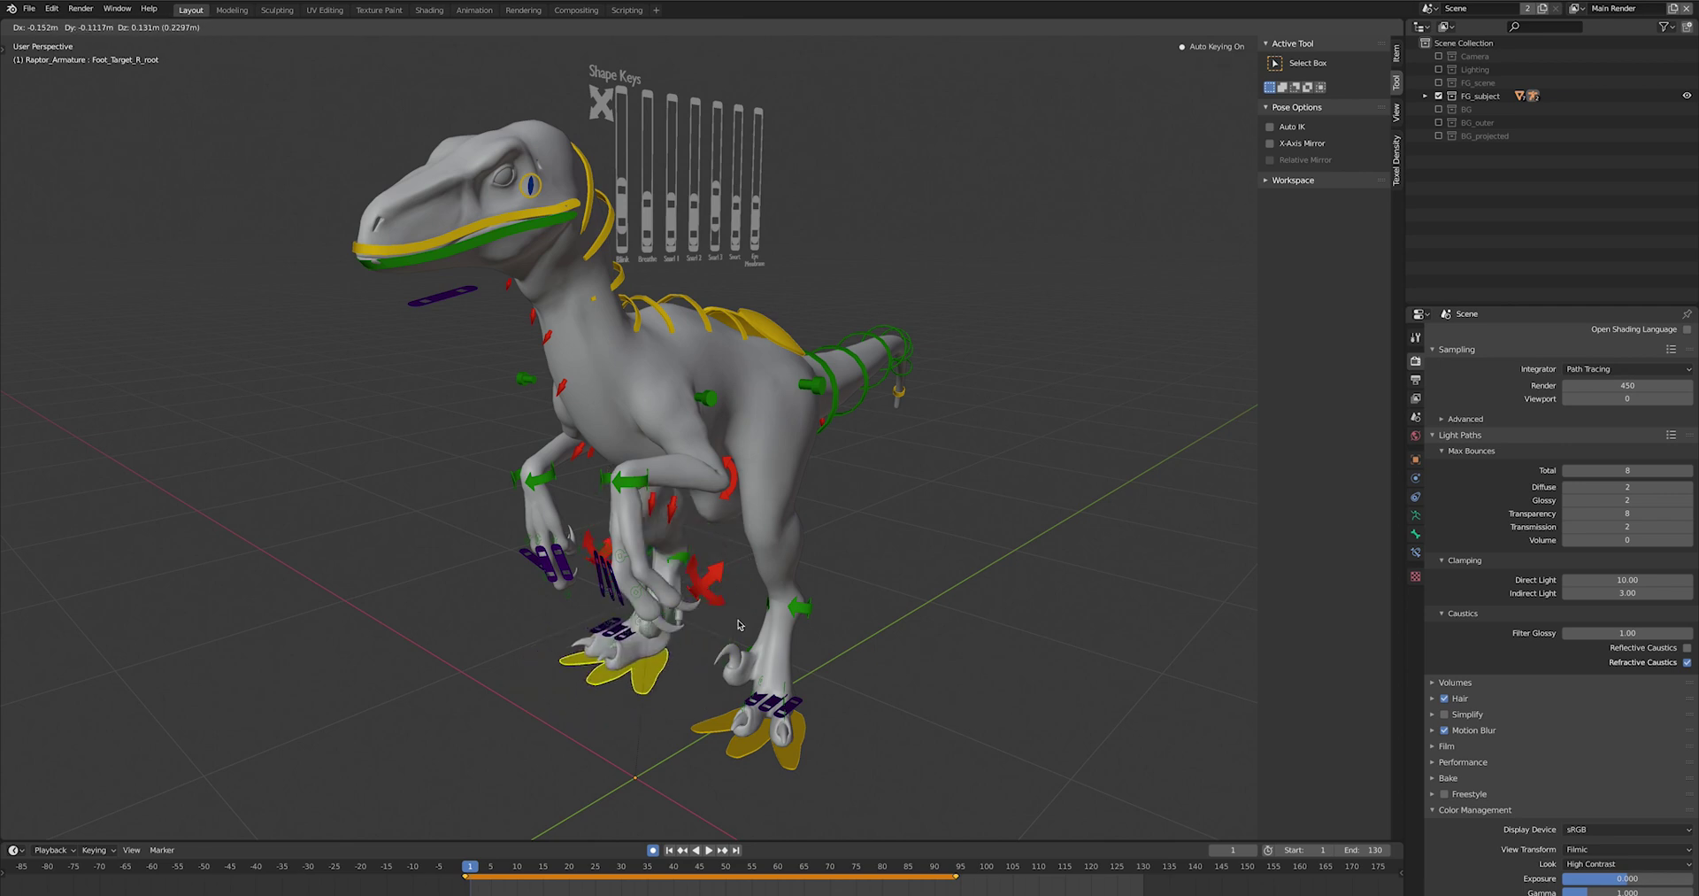
{"action": "key", "text": "Escape"}
{"action": "left_click", "coordinate": [731, 479]}
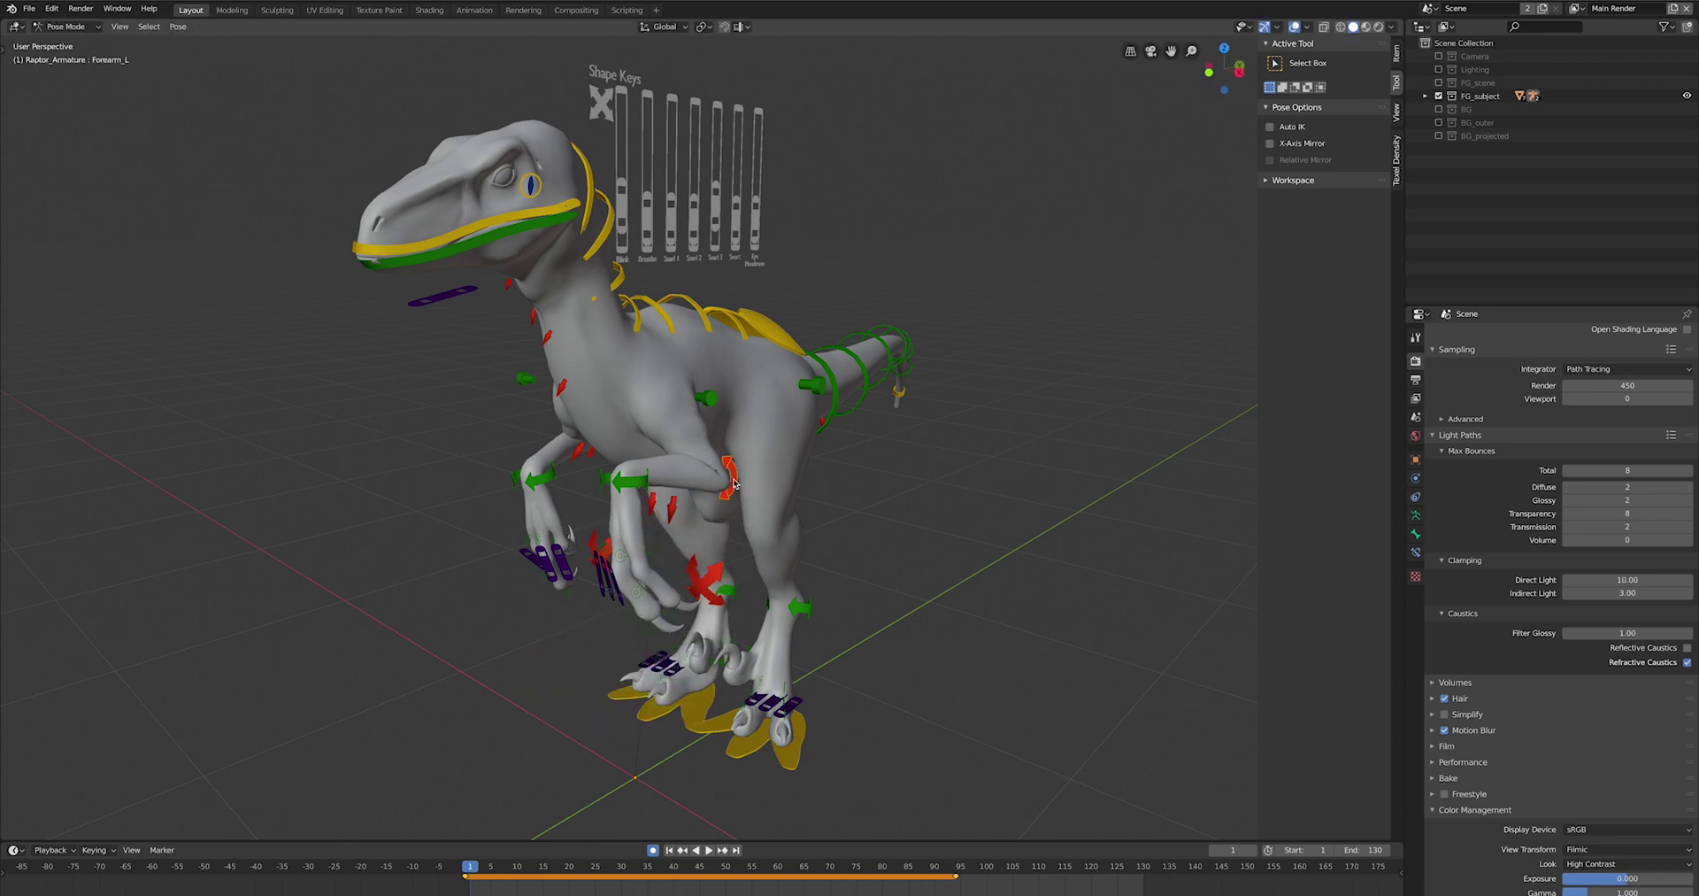
{"action": "key", "text": "r"}
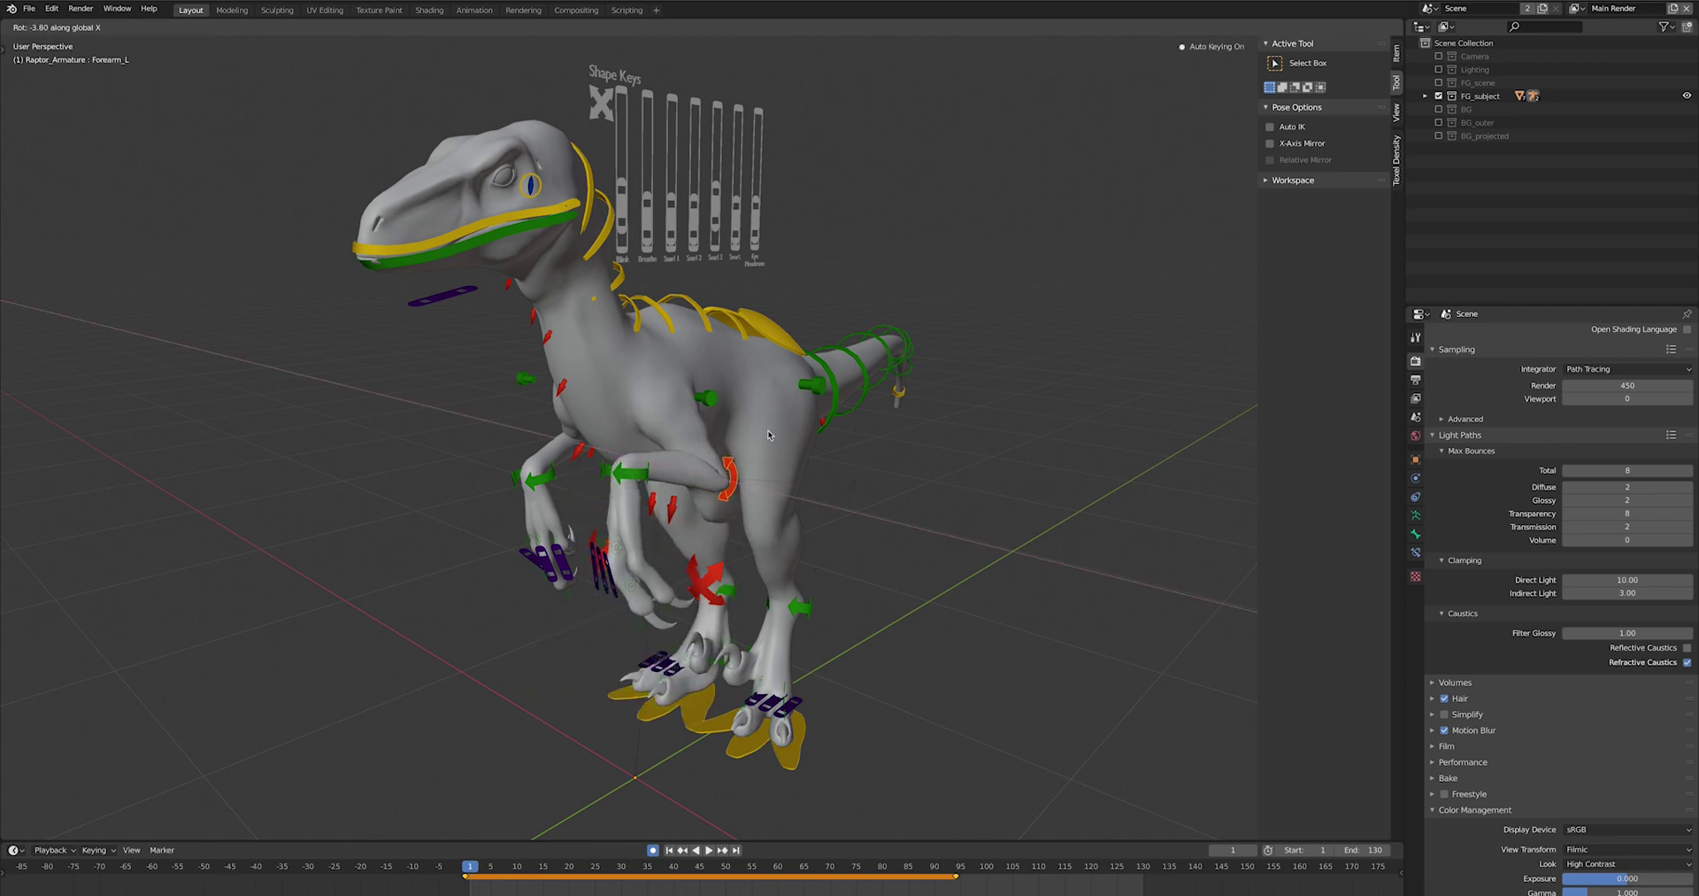
{"action": "key", "text": "Escape"}
- Try rotating the Neck.002 bone about the global X axis by about 10 degrees
{"action": "left_click", "coordinate": [619, 275]}
{"action": "key", "text": "r"}
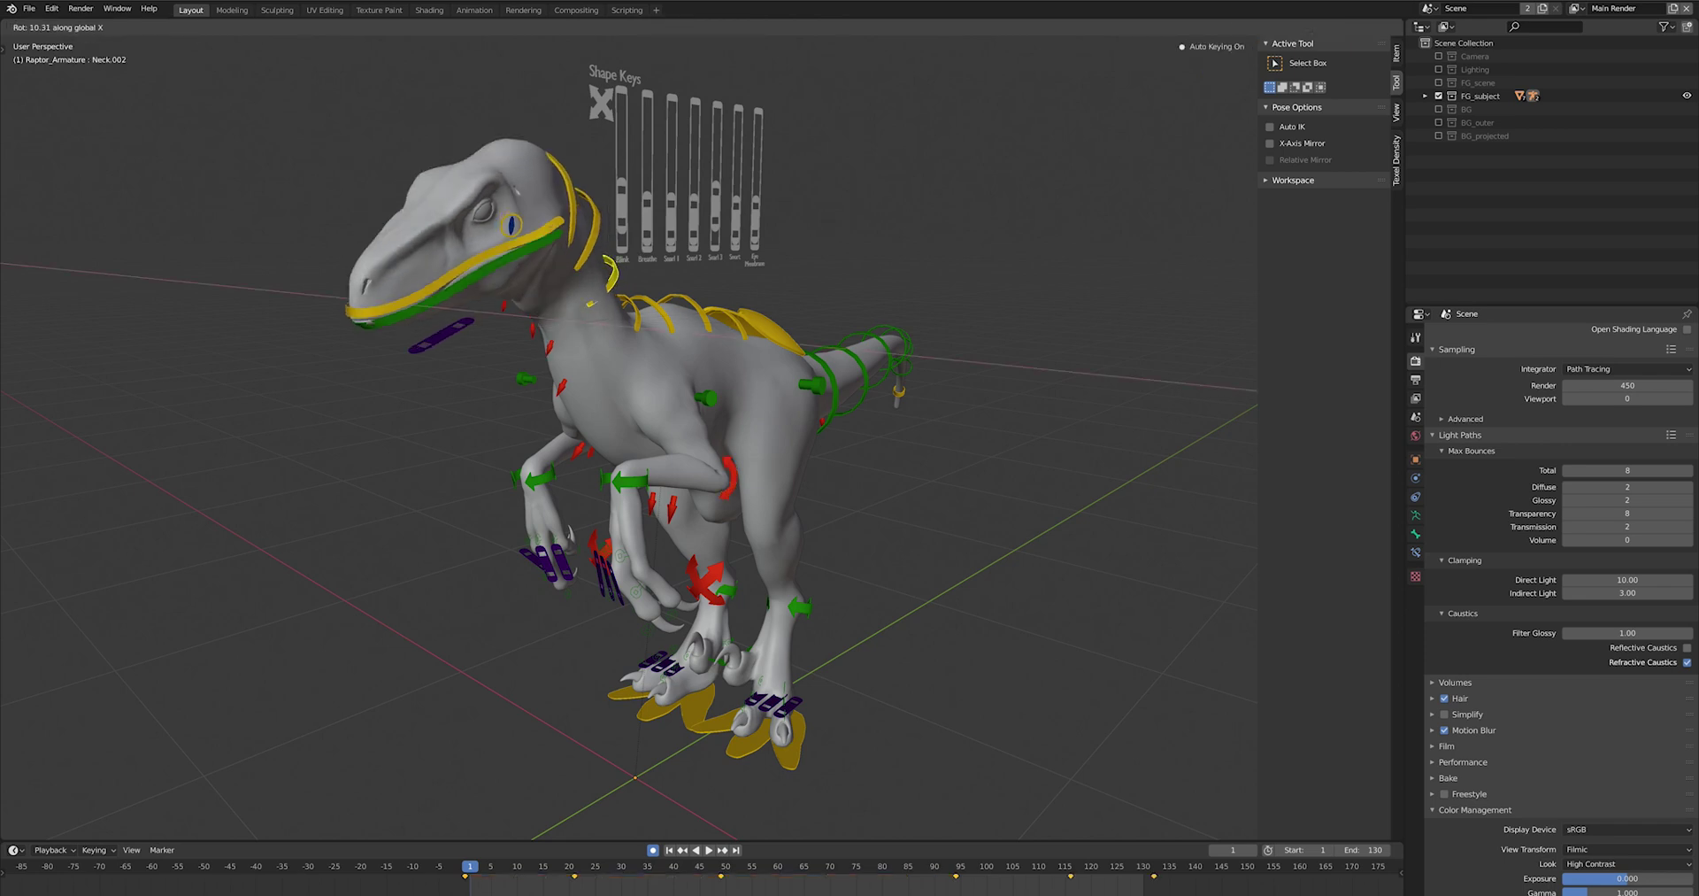
{"action": "left_click", "coordinate": [444, 208]}
- Examine the Head bone's constraint settings and test how the neck follows when the bone is moved
{"action": "left_click", "coordinate": [439, 240]}
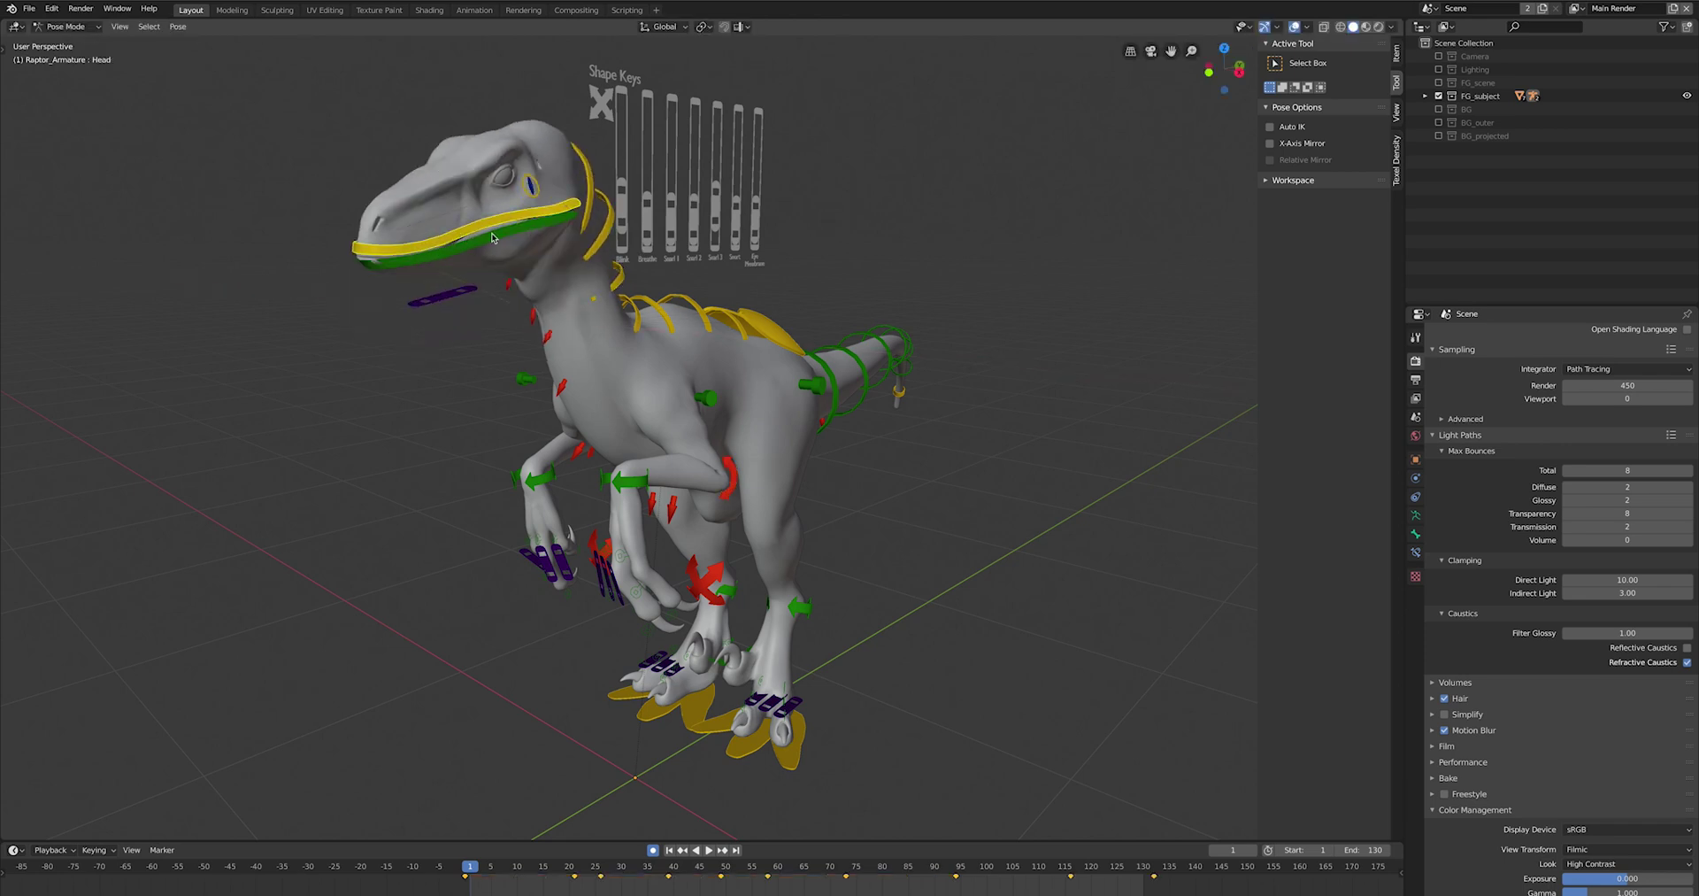
{"action": "left_click", "coordinate": [1416, 532]}
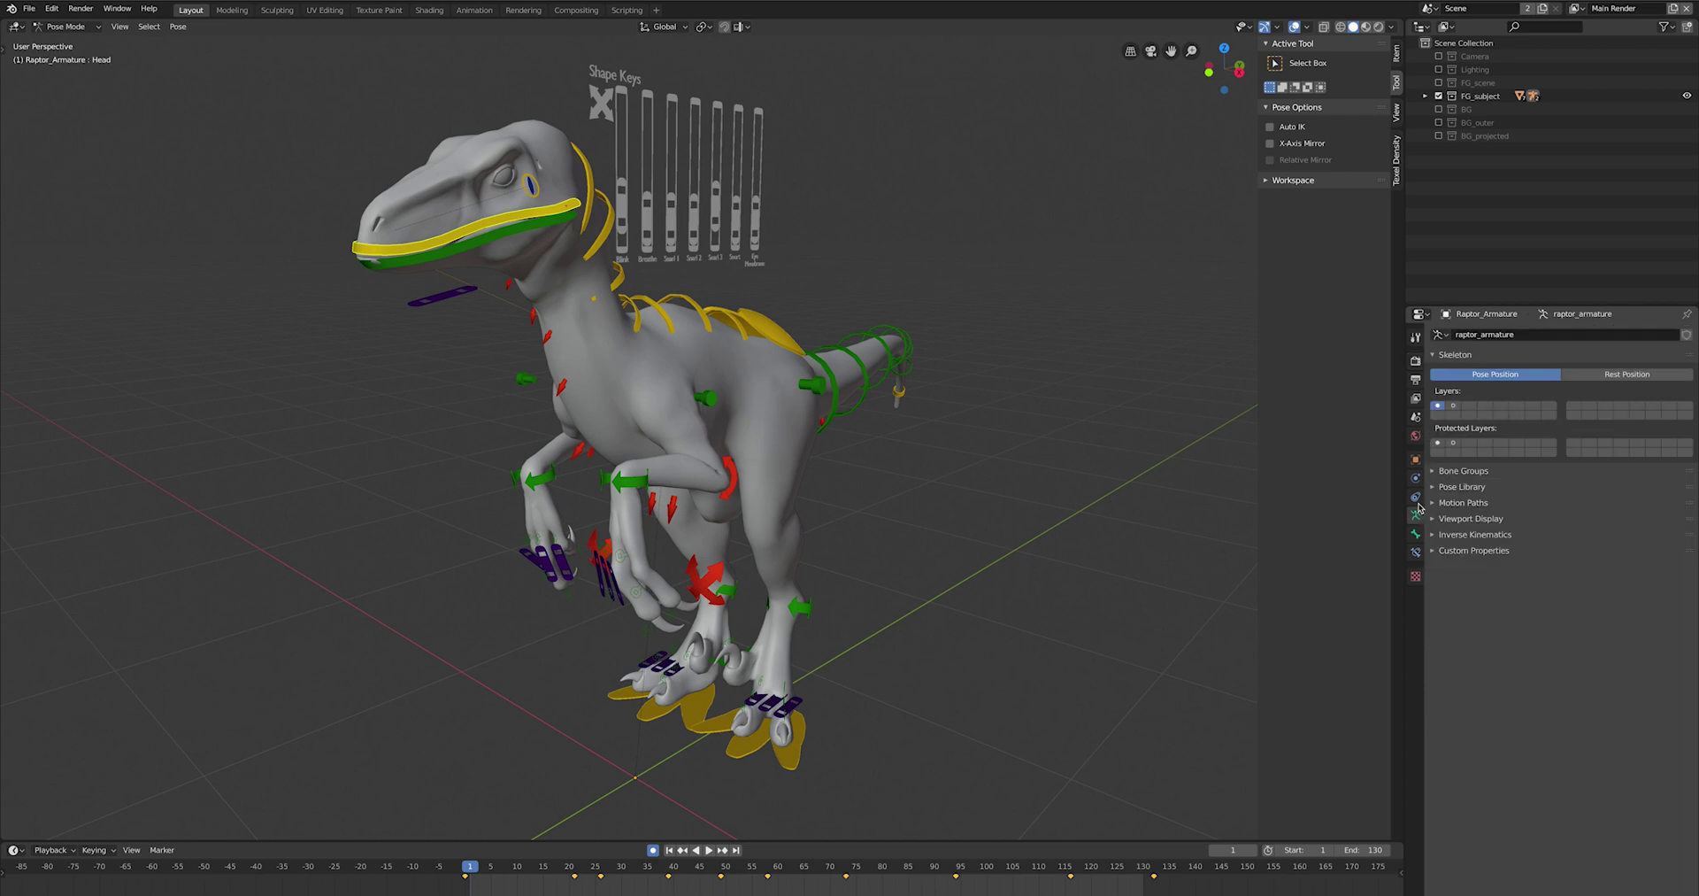
{"action": "left_click", "coordinate": [1416, 552]}
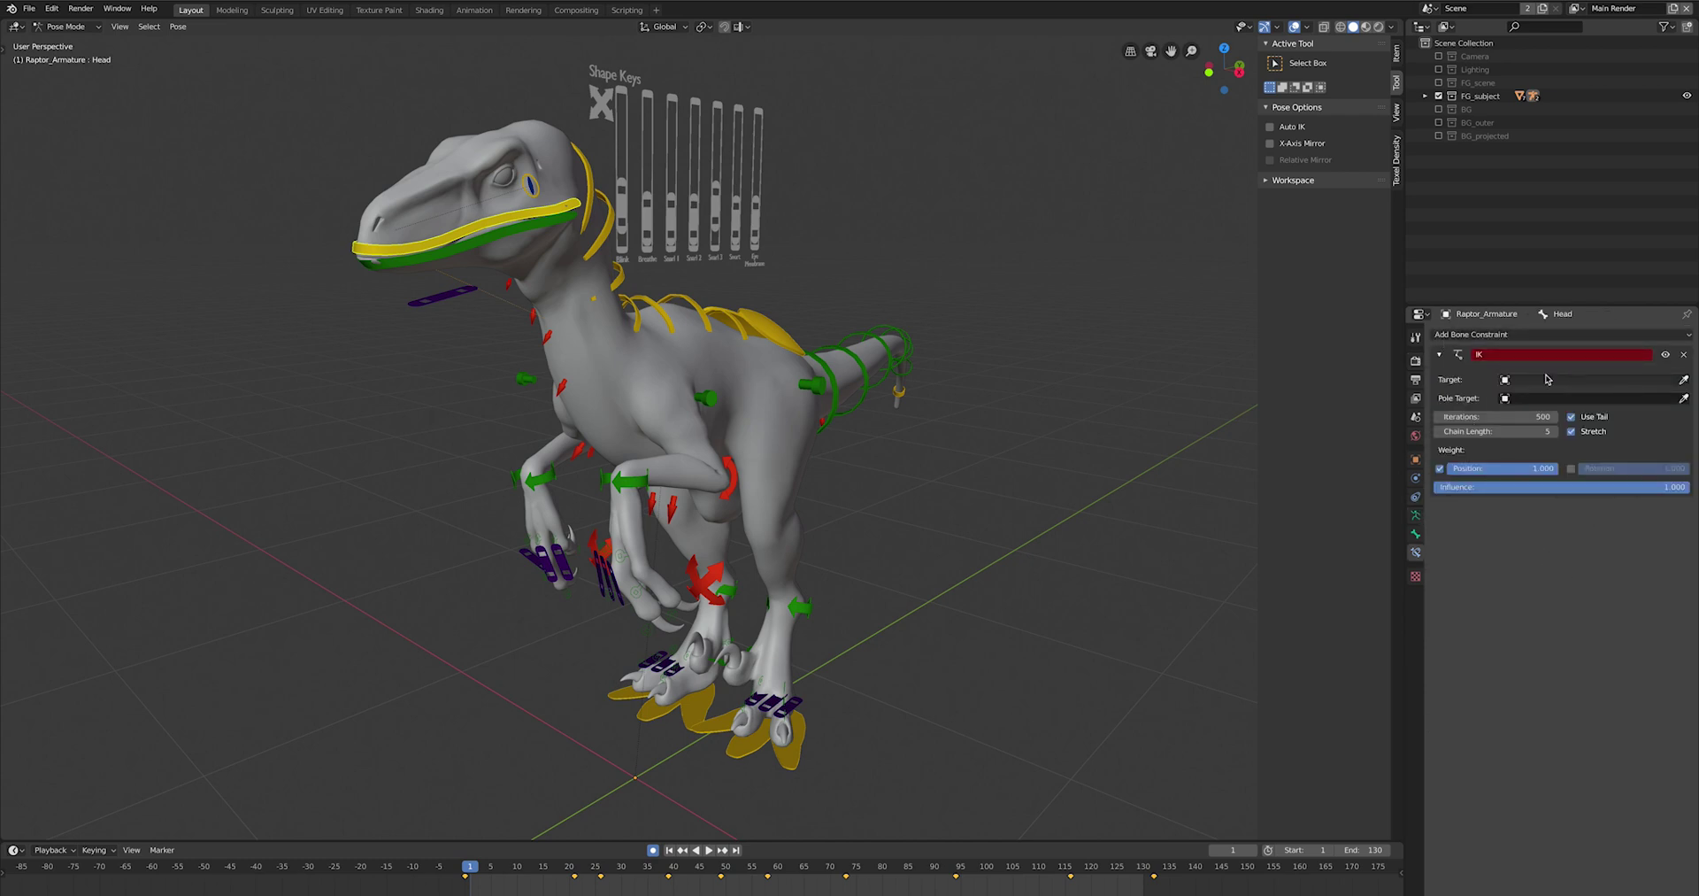
{"action": "key", "text": "g"}
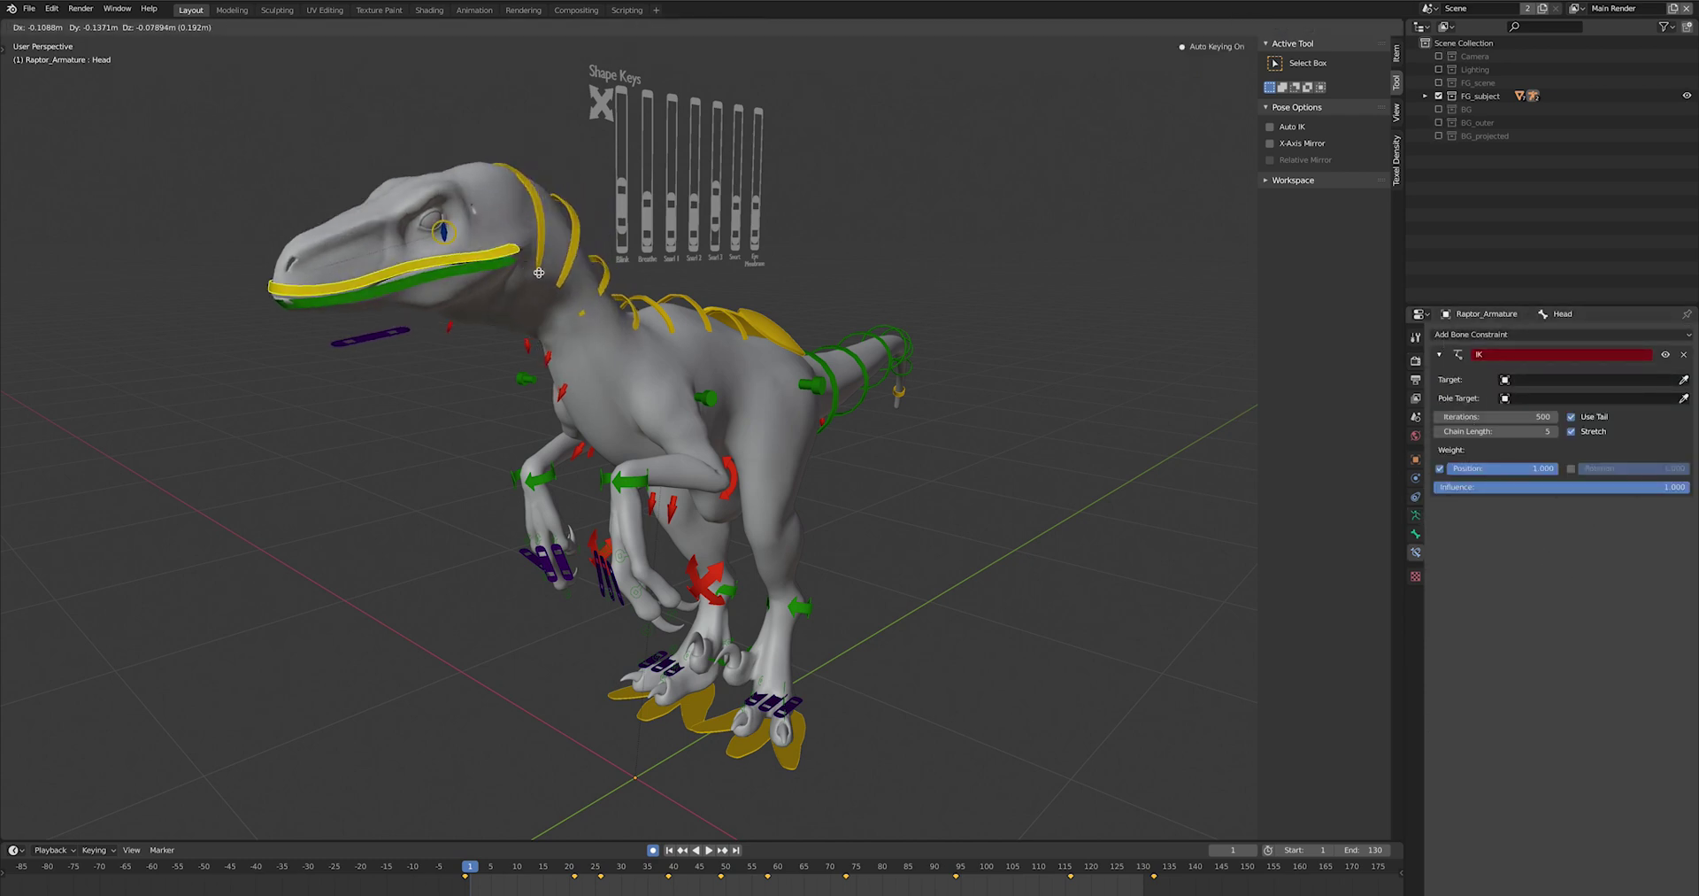
{"action": "key", "text": "Escape"}
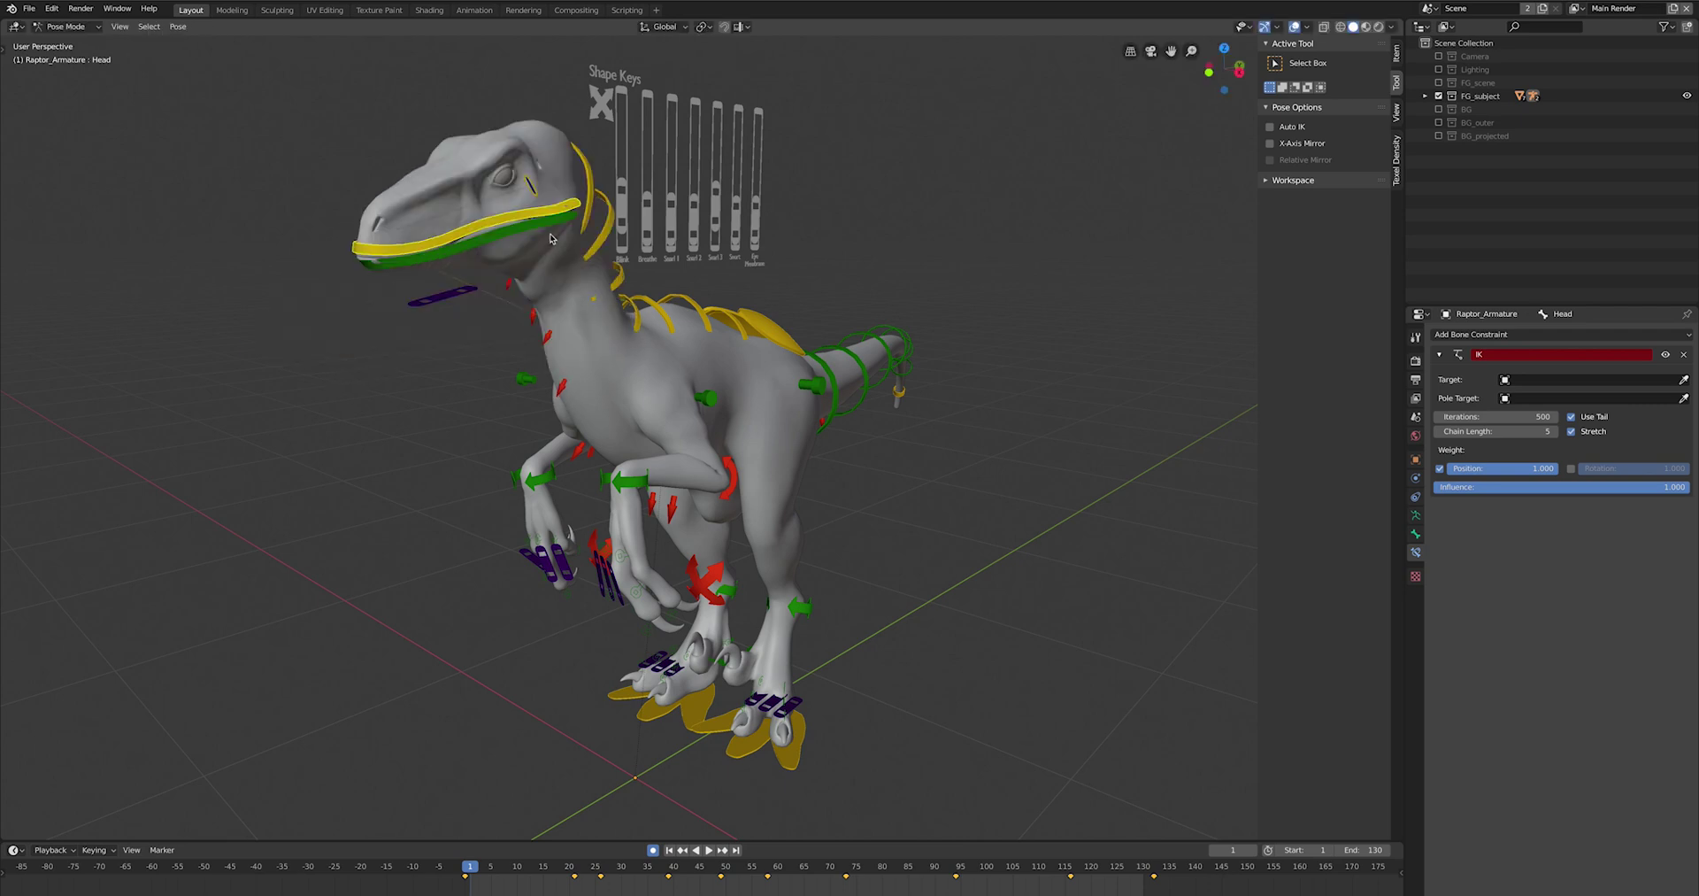
- Try rotating the Neck.003 bone about the global X axis by about 7 degrees
{"action": "left_click", "coordinate": [611, 224]}
{"action": "key", "text": "r"}
{"action": "key", "text": "x"}
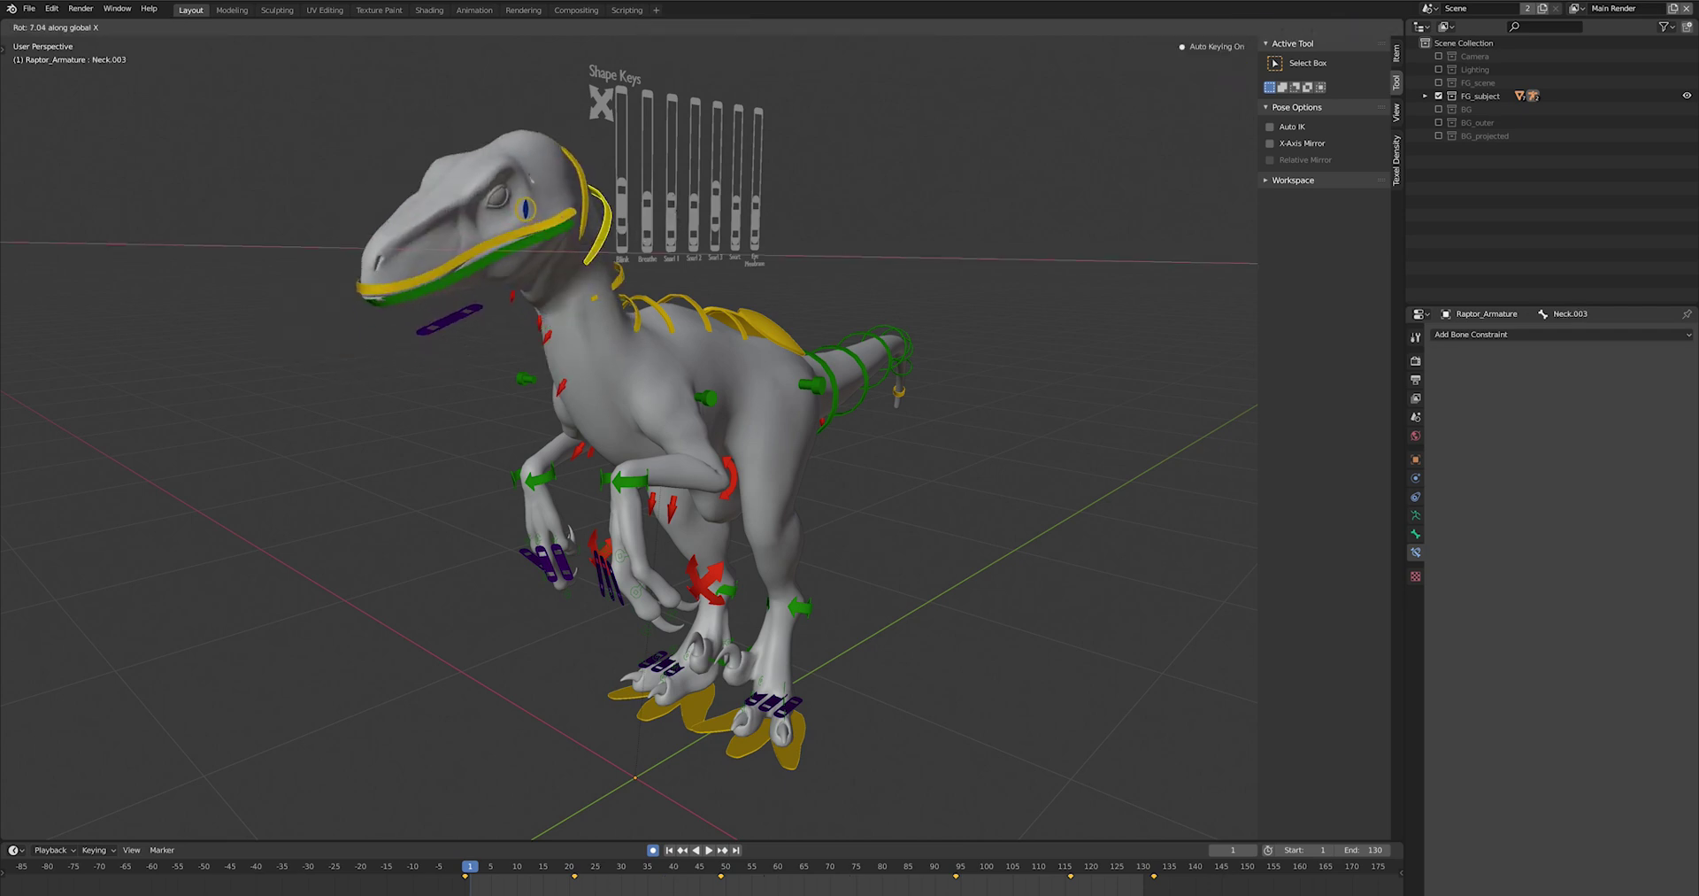
{"action": "left_click", "coordinate": [994, 426]}
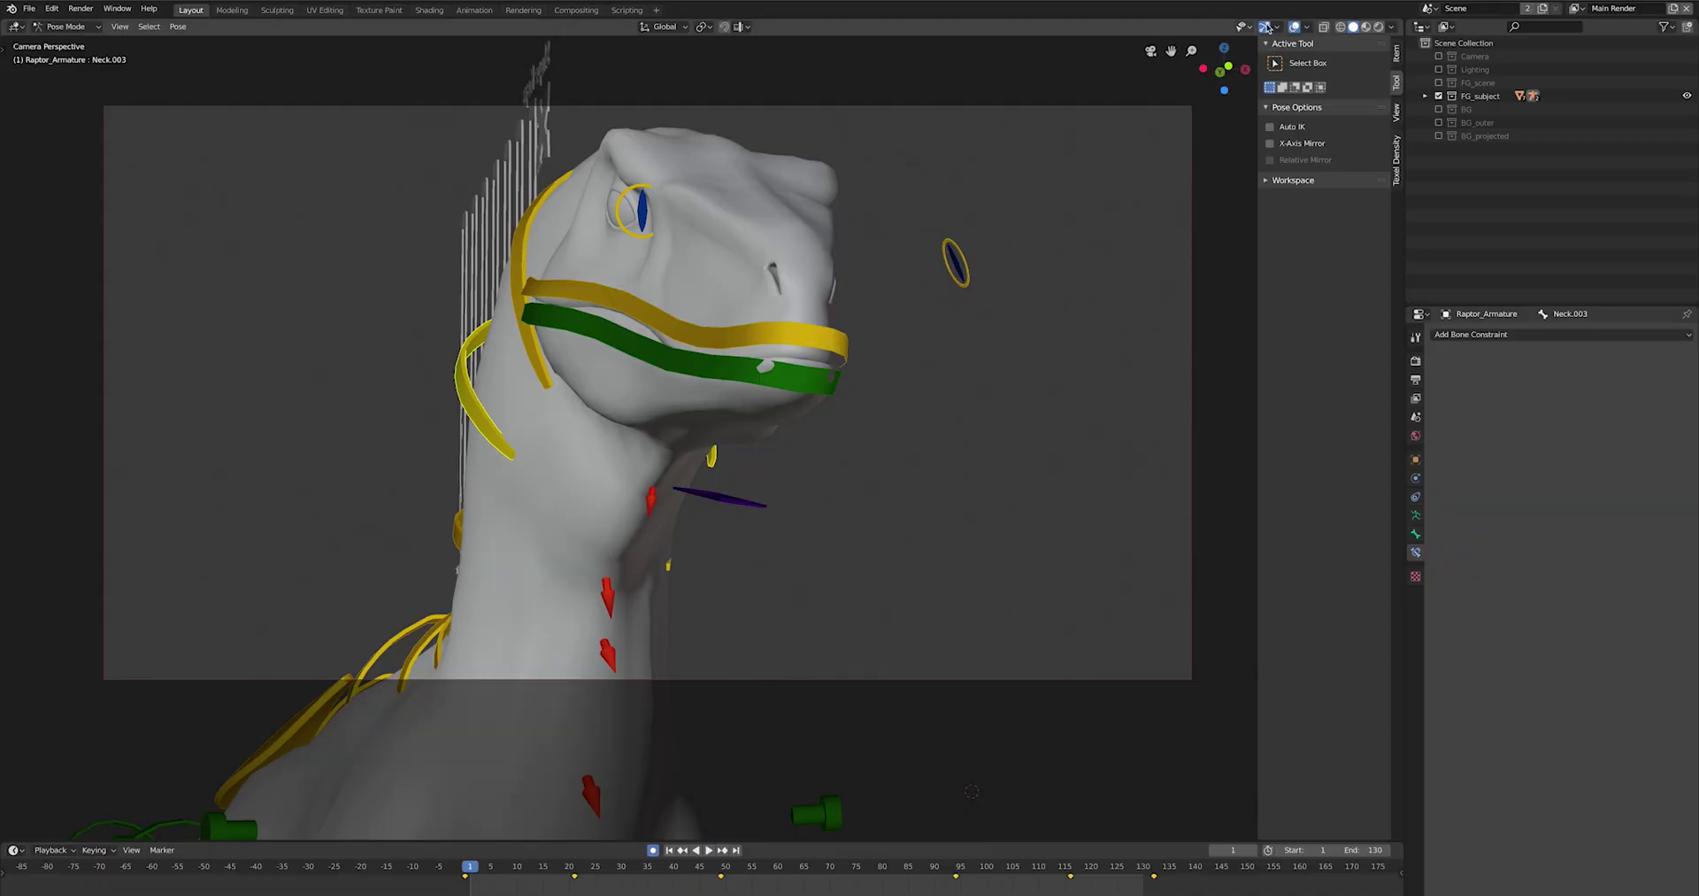
- Enable the Lighting collection and view the lights and panels around the raptor with overlays shown
{"action": "left_click", "coordinate": [1294, 27]}
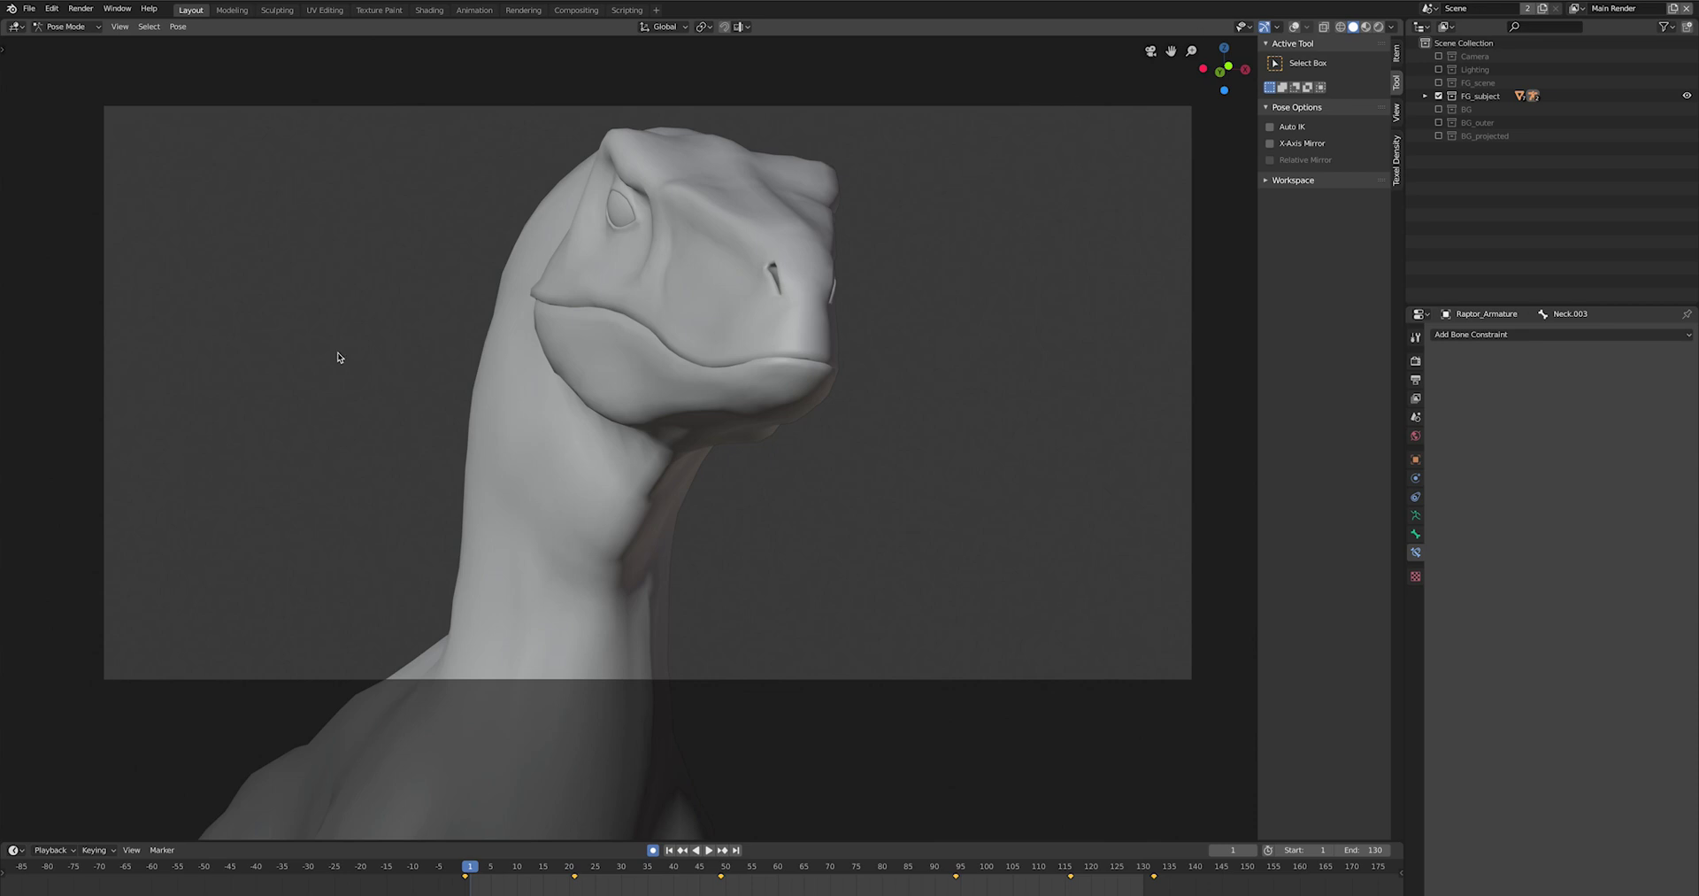
{"action": "left_click", "coordinate": [1439, 70]}
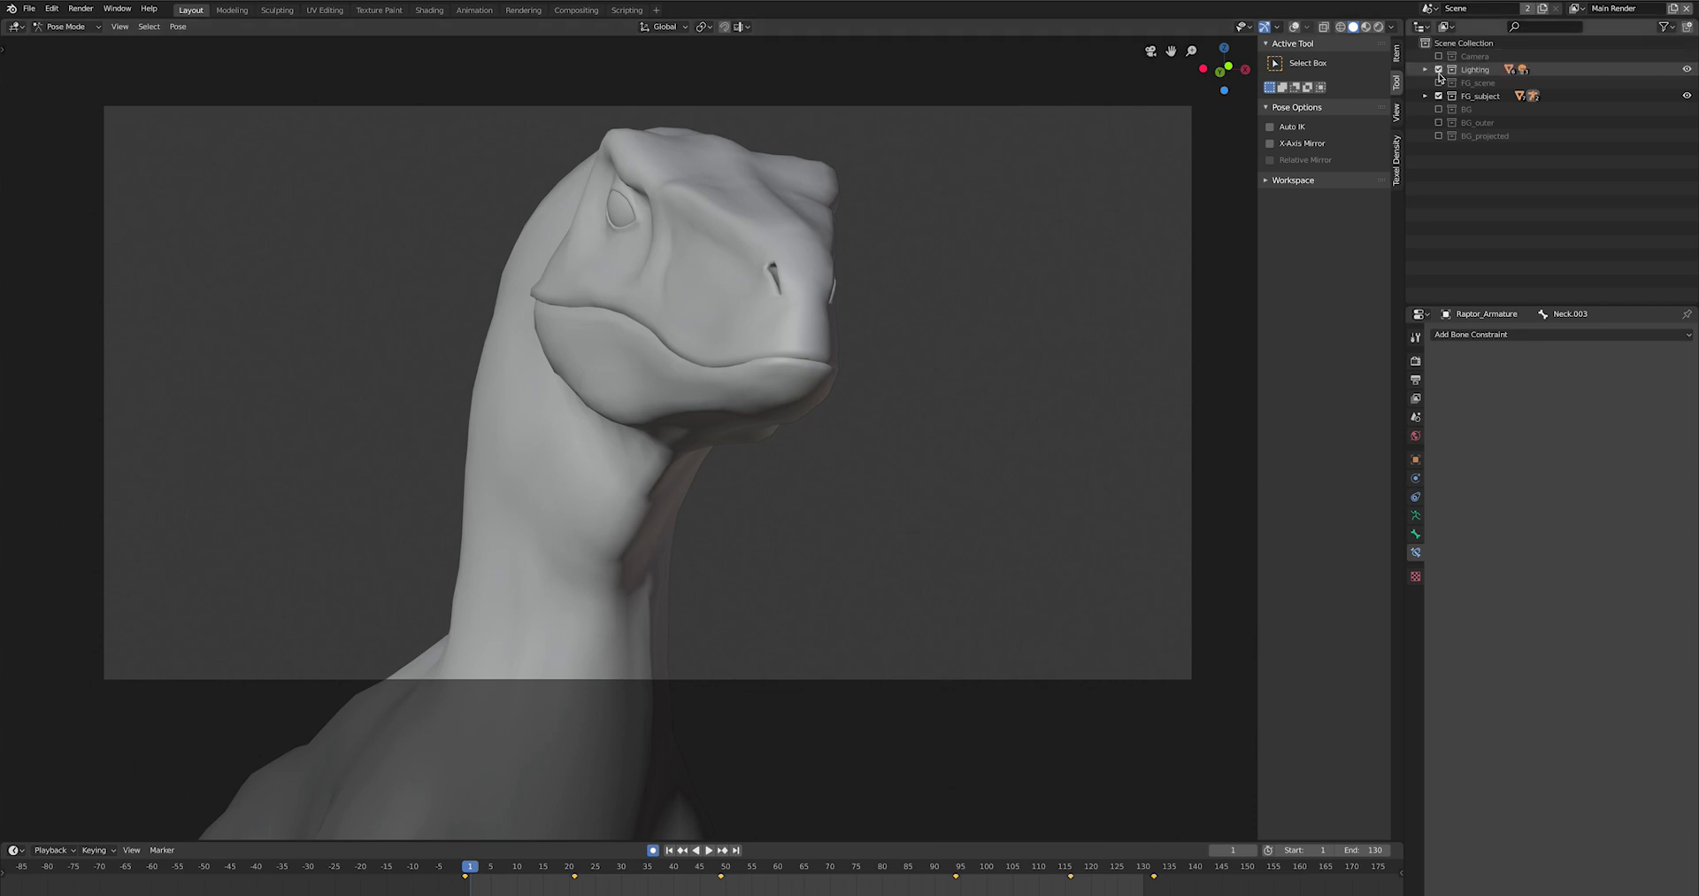
{"action": "middle_click_drag", "start_coordinate": [894, 372], "coordinate": [643, 356]}
{"action": "key", "text": "shift+alt+z"}
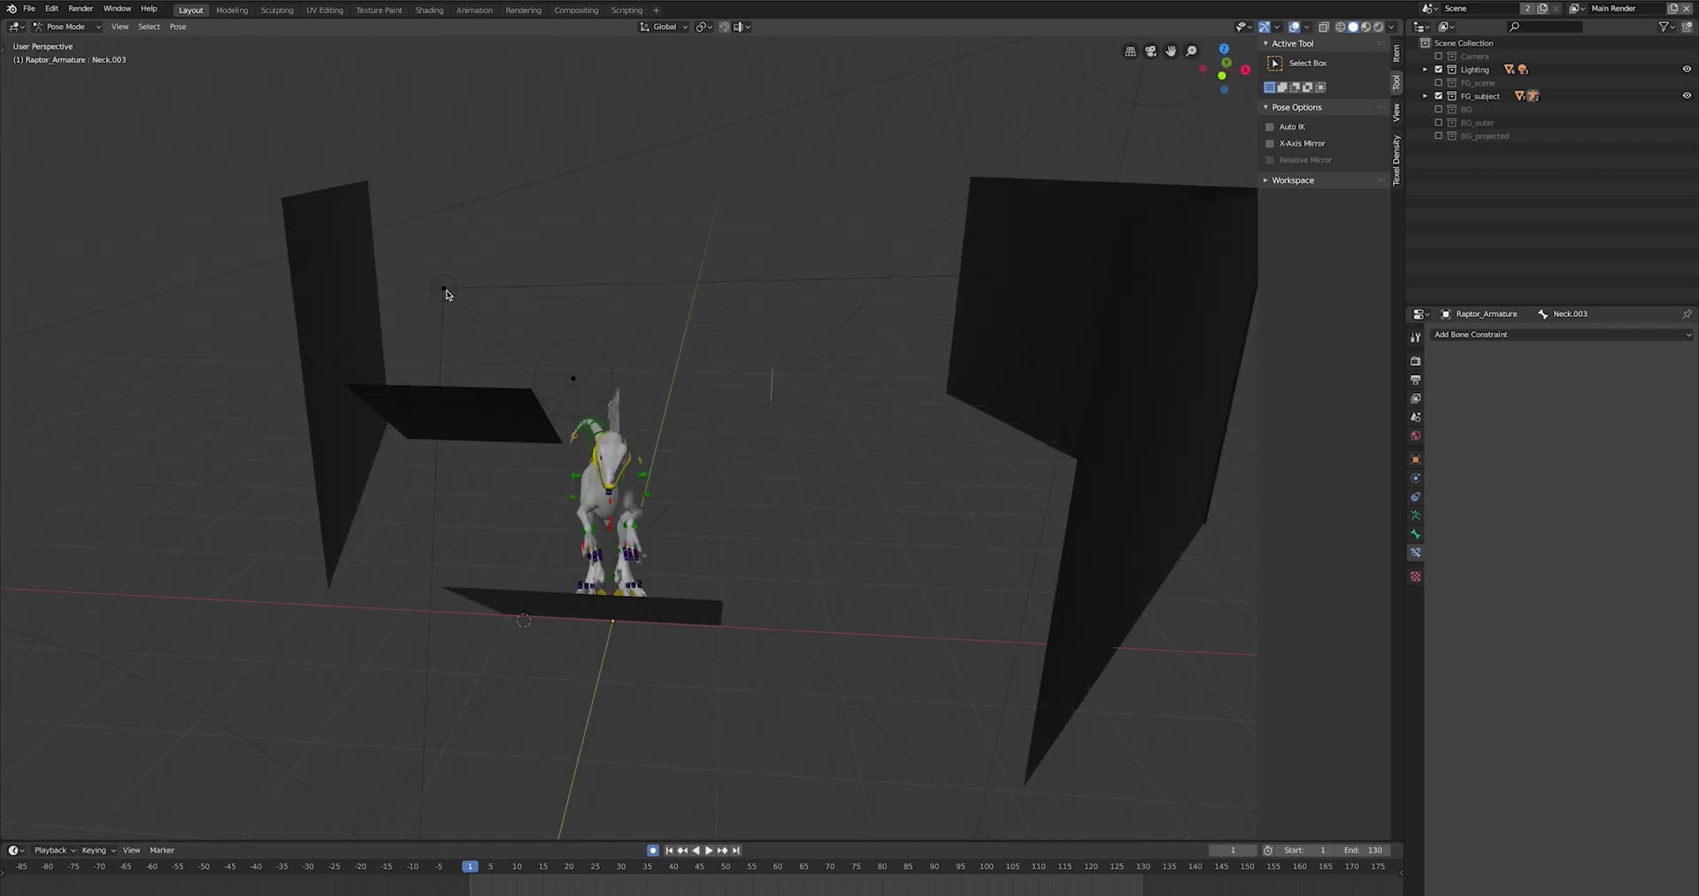
{"action": "middle_click_drag", "start_coordinate": [730, 296], "coordinate": [737, 284]}
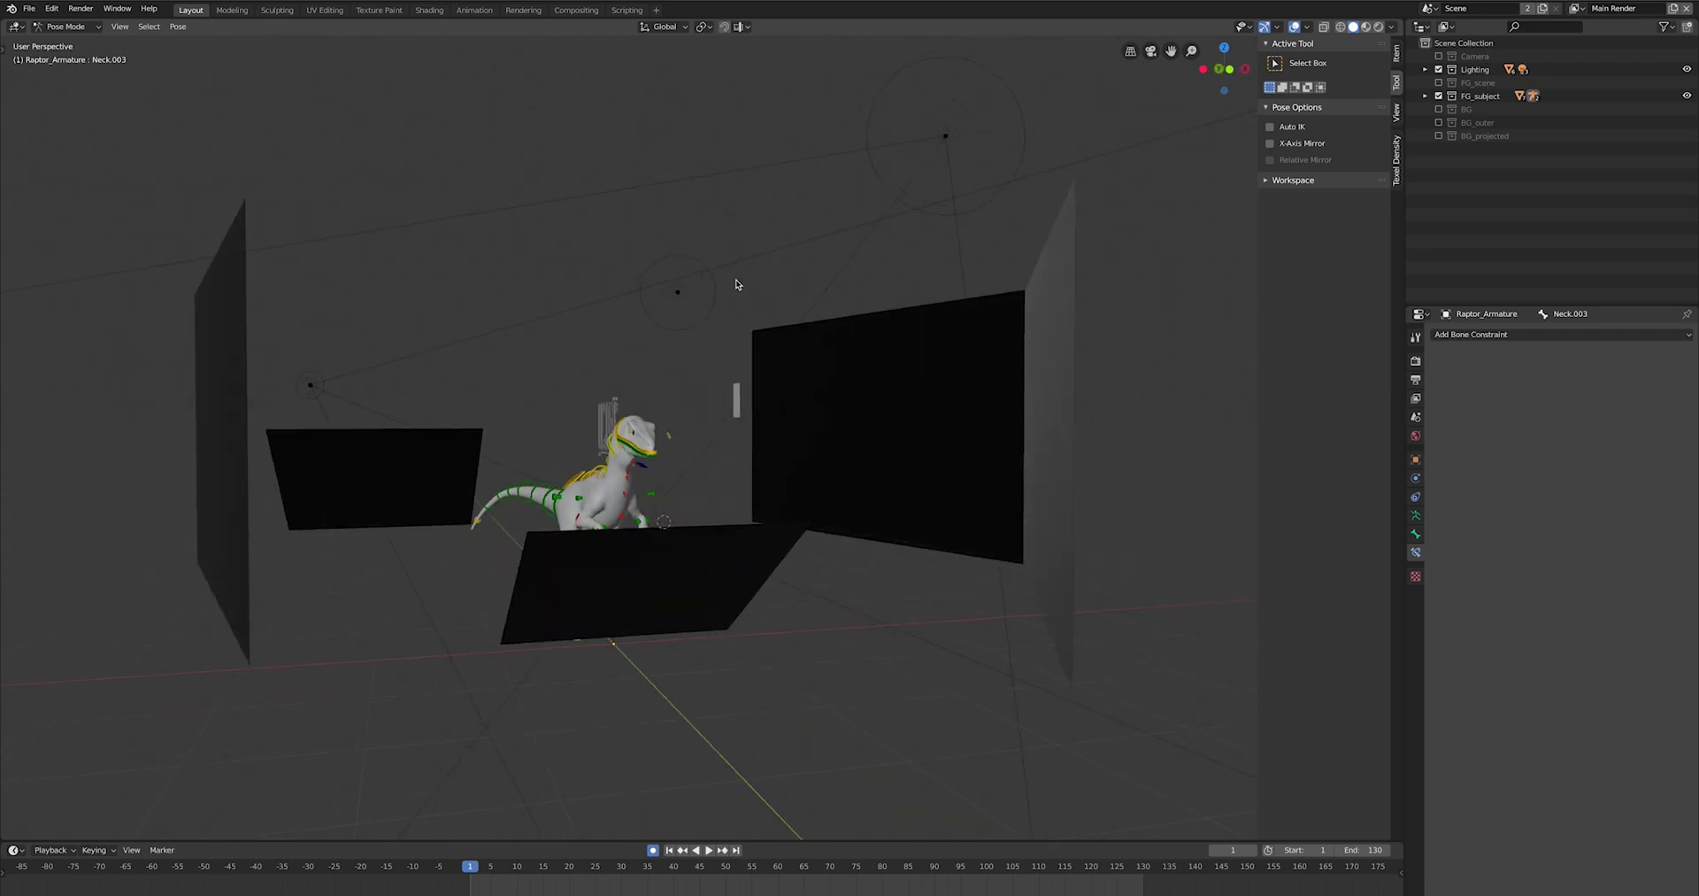
- Switch to Object Mode and select the Key light behind the raptor to view its direction
{"action": "left_click", "coordinate": [66, 27]}
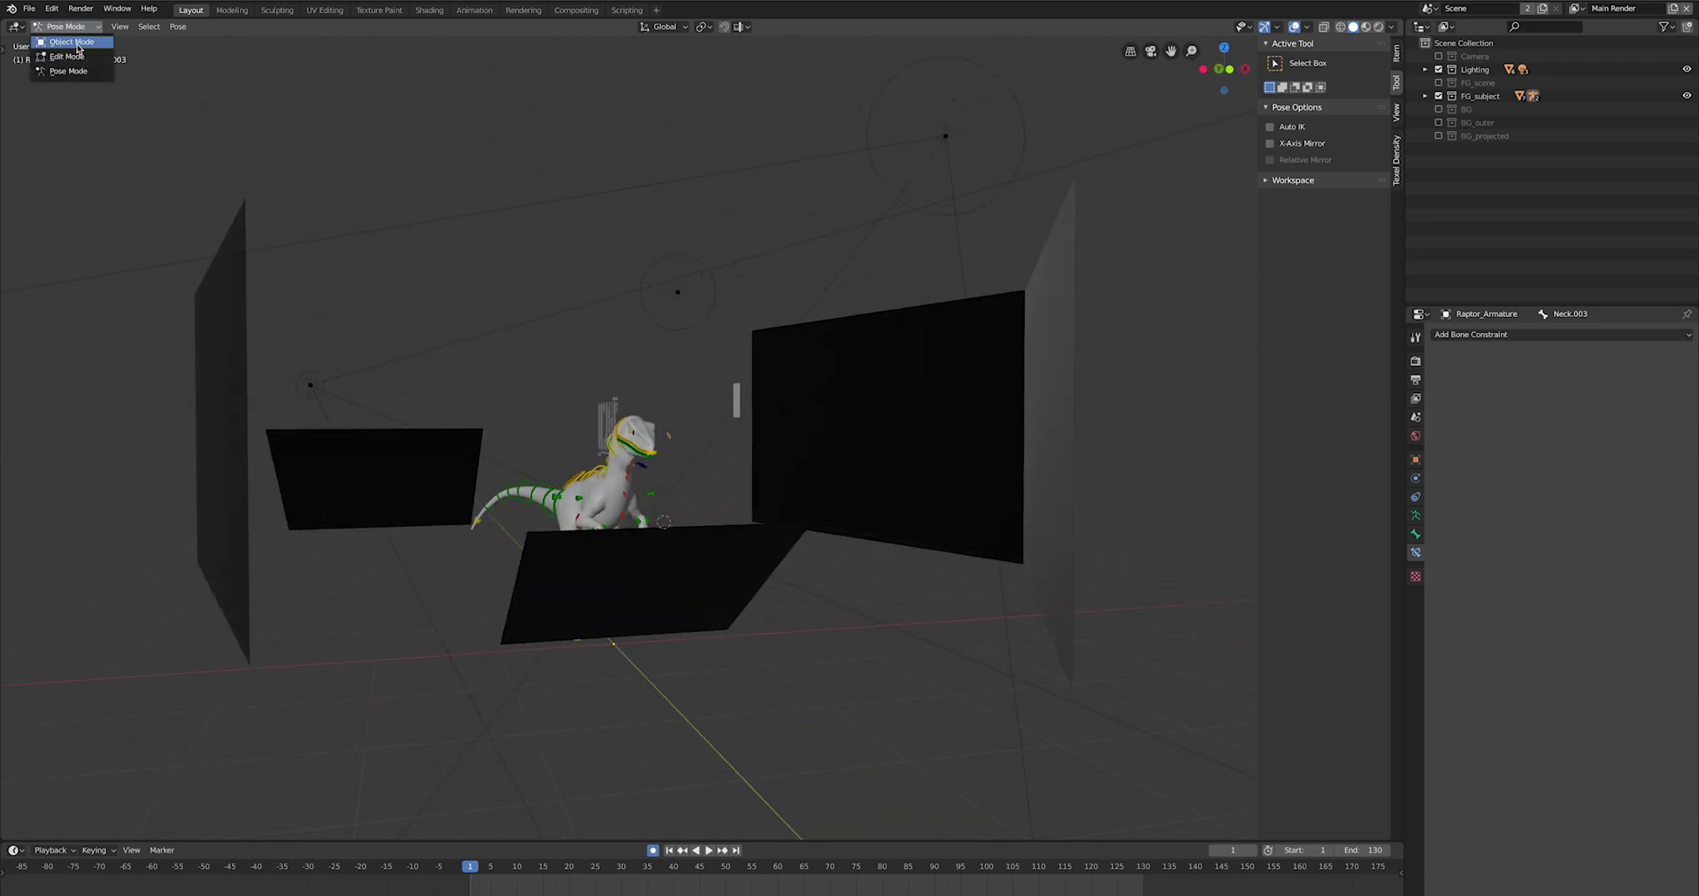
{"action": "left_click", "coordinate": [62, 42]}
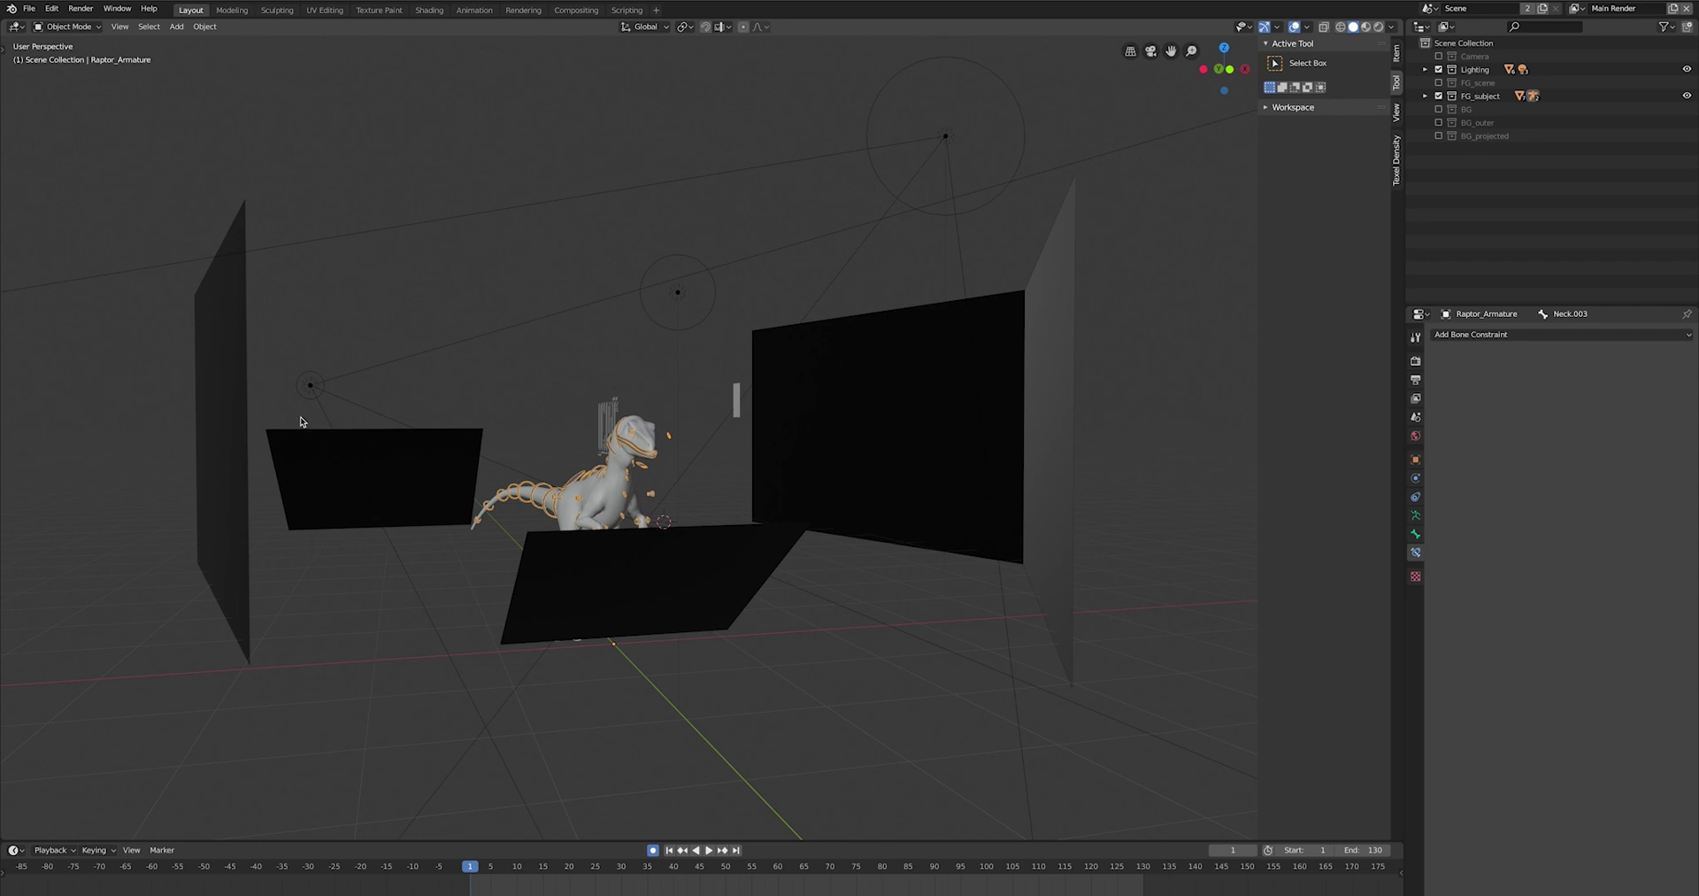
{"action": "left_click", "coordinate": [317, 387]}
{"action": "middle_click_drag", "start_coordinate": [478, 399], "coordinate": [514, 522]}
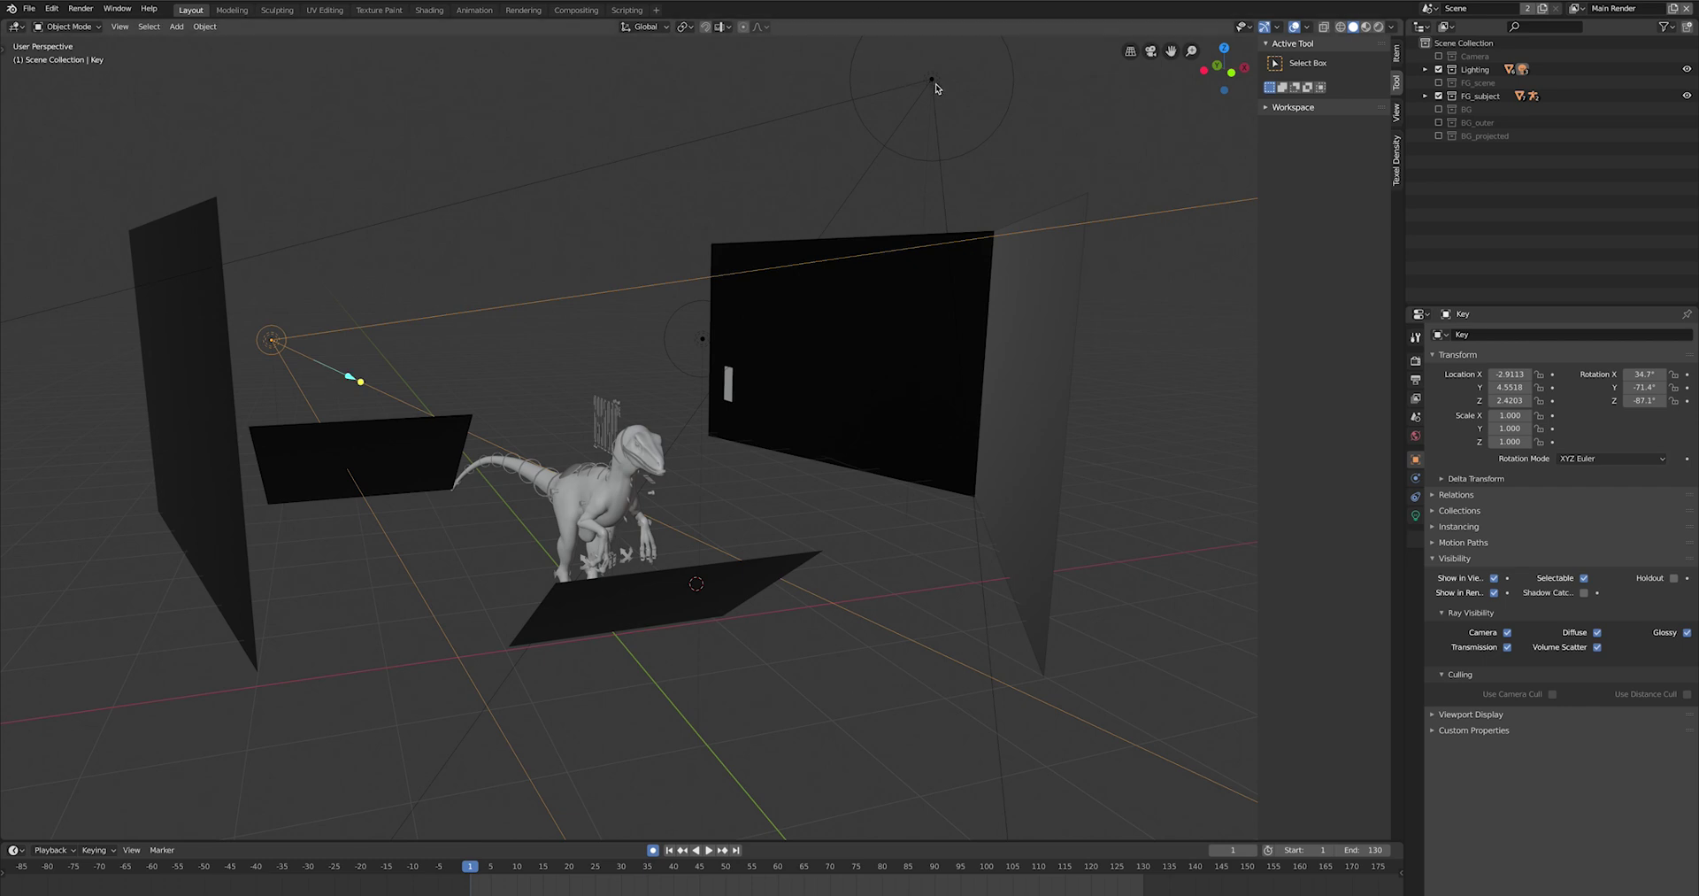
- Select the overhead spot light and the Key light in turn to compare their power, size, colour and spot shape settings
{"action": "left_click", "coordinate": [932, 81]}
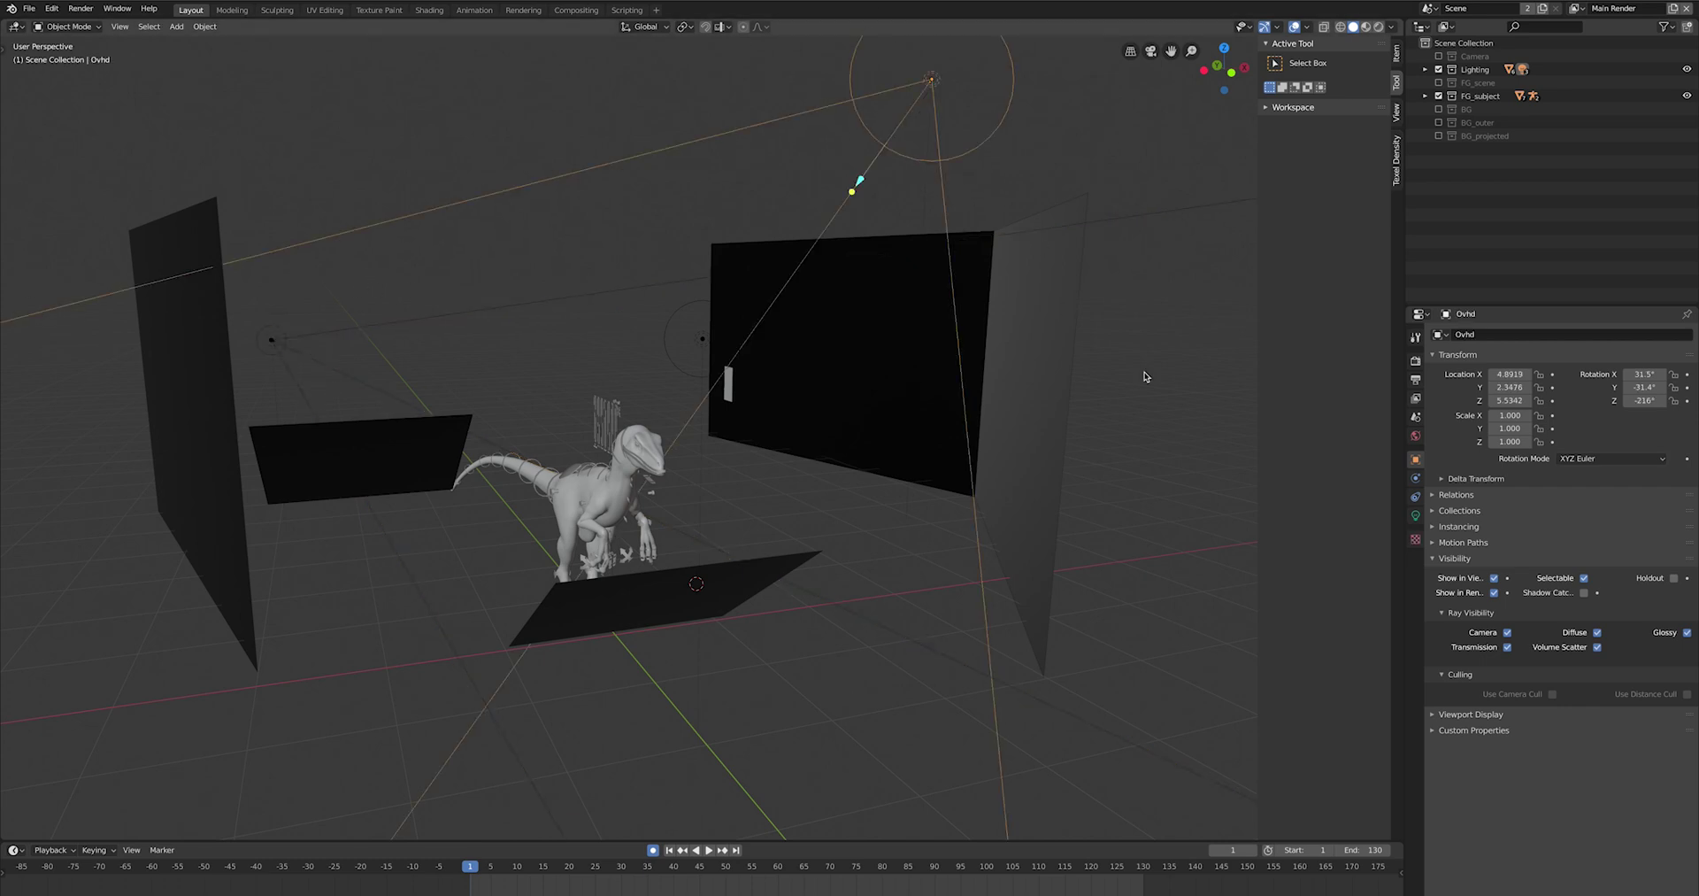
{"action": "left_click", "coordinate": [1417, 499]}
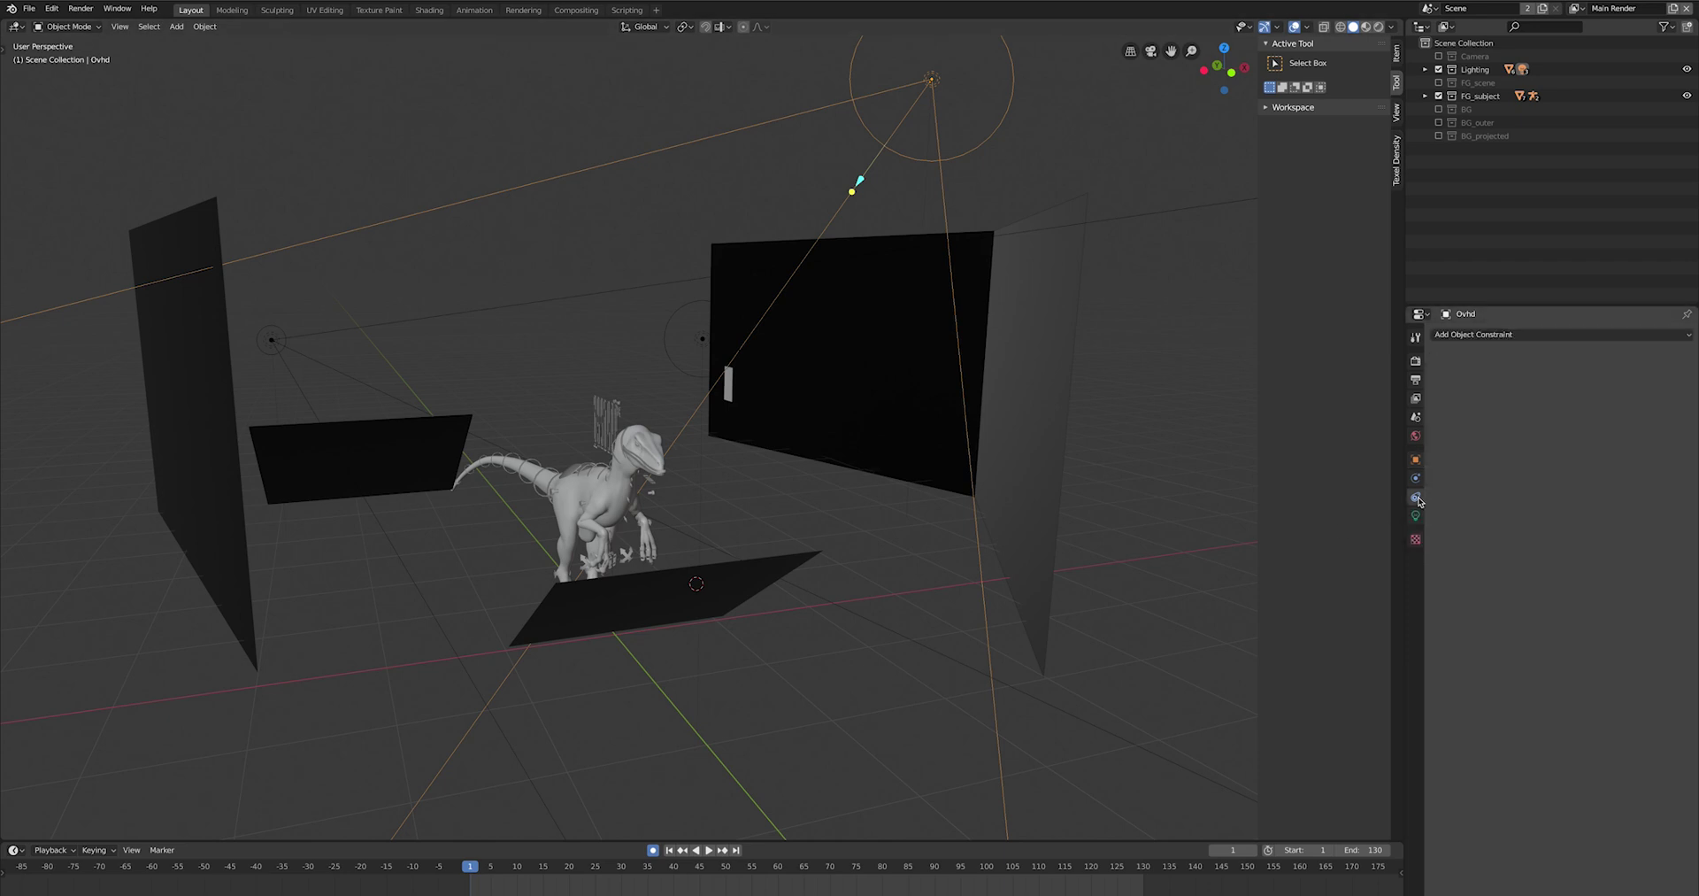
{"action": "left_click", "coordinate": [1415, 515]}
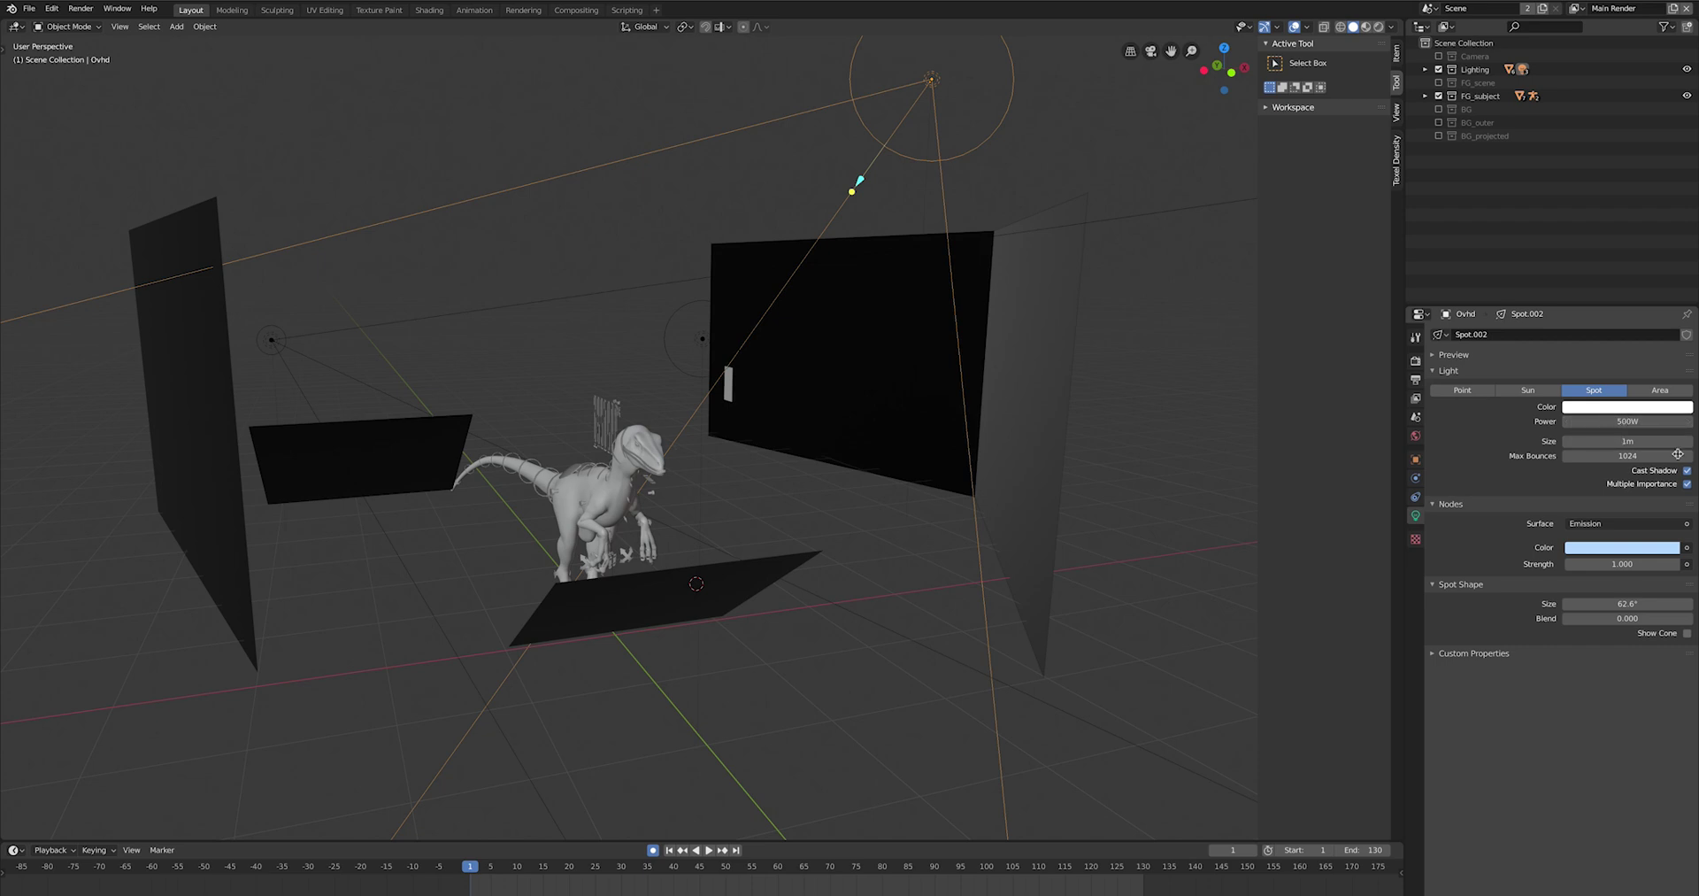
{"action": "left_click", "coordinate": [273, 339]}
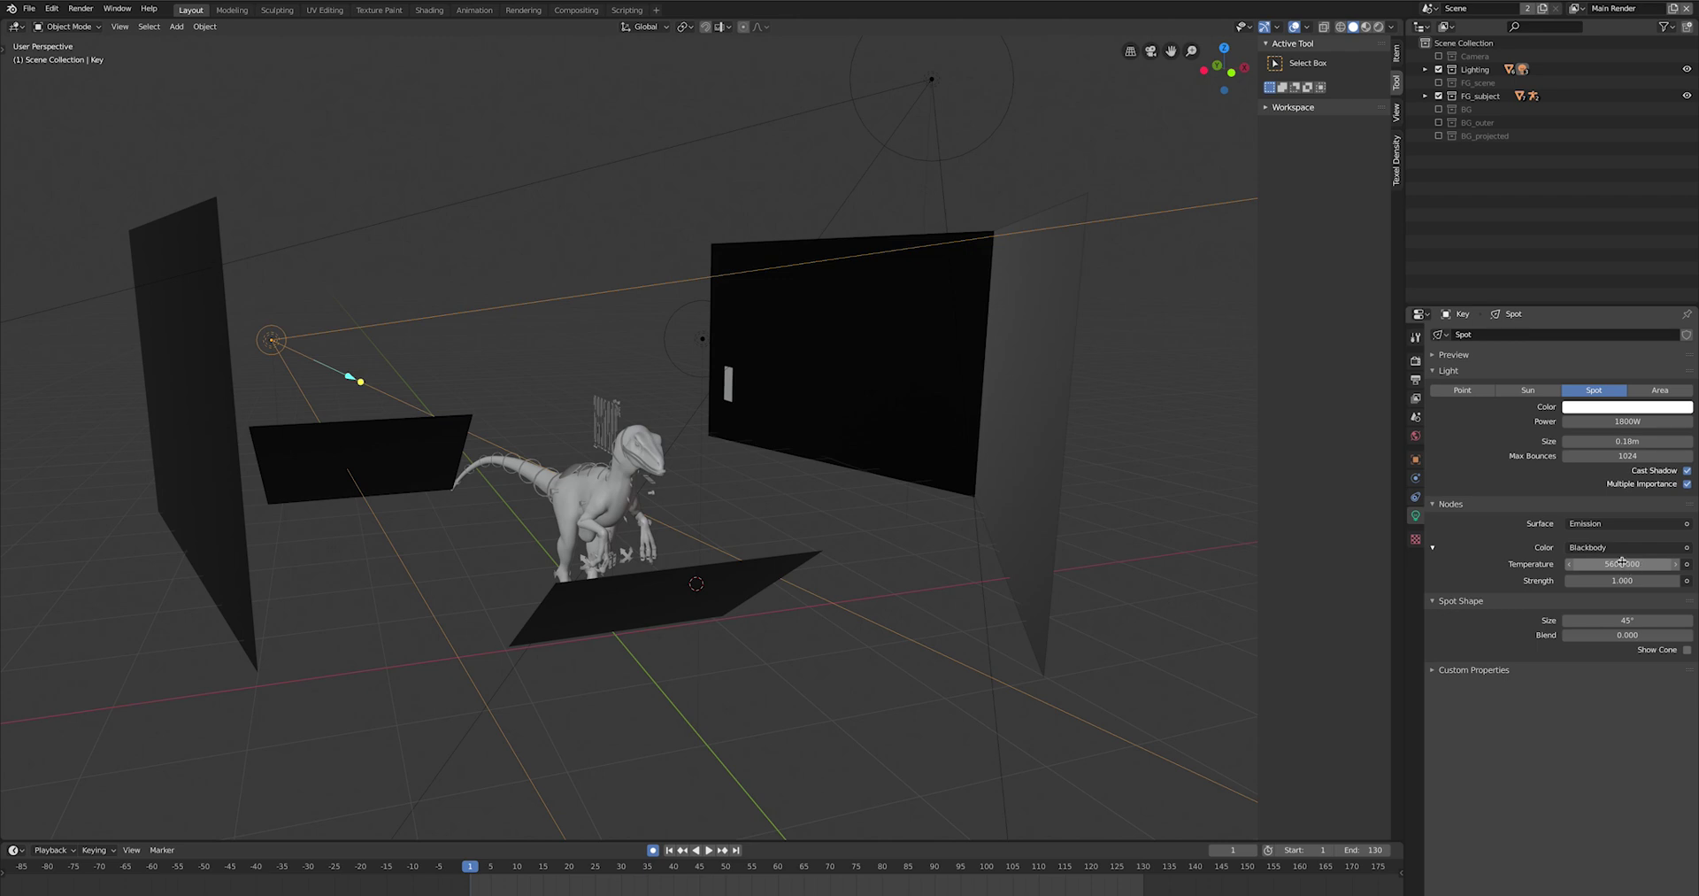
{"action": "middle_click_drag", "start_coordinate": [781, 369], "coordinate": [756, 373]}
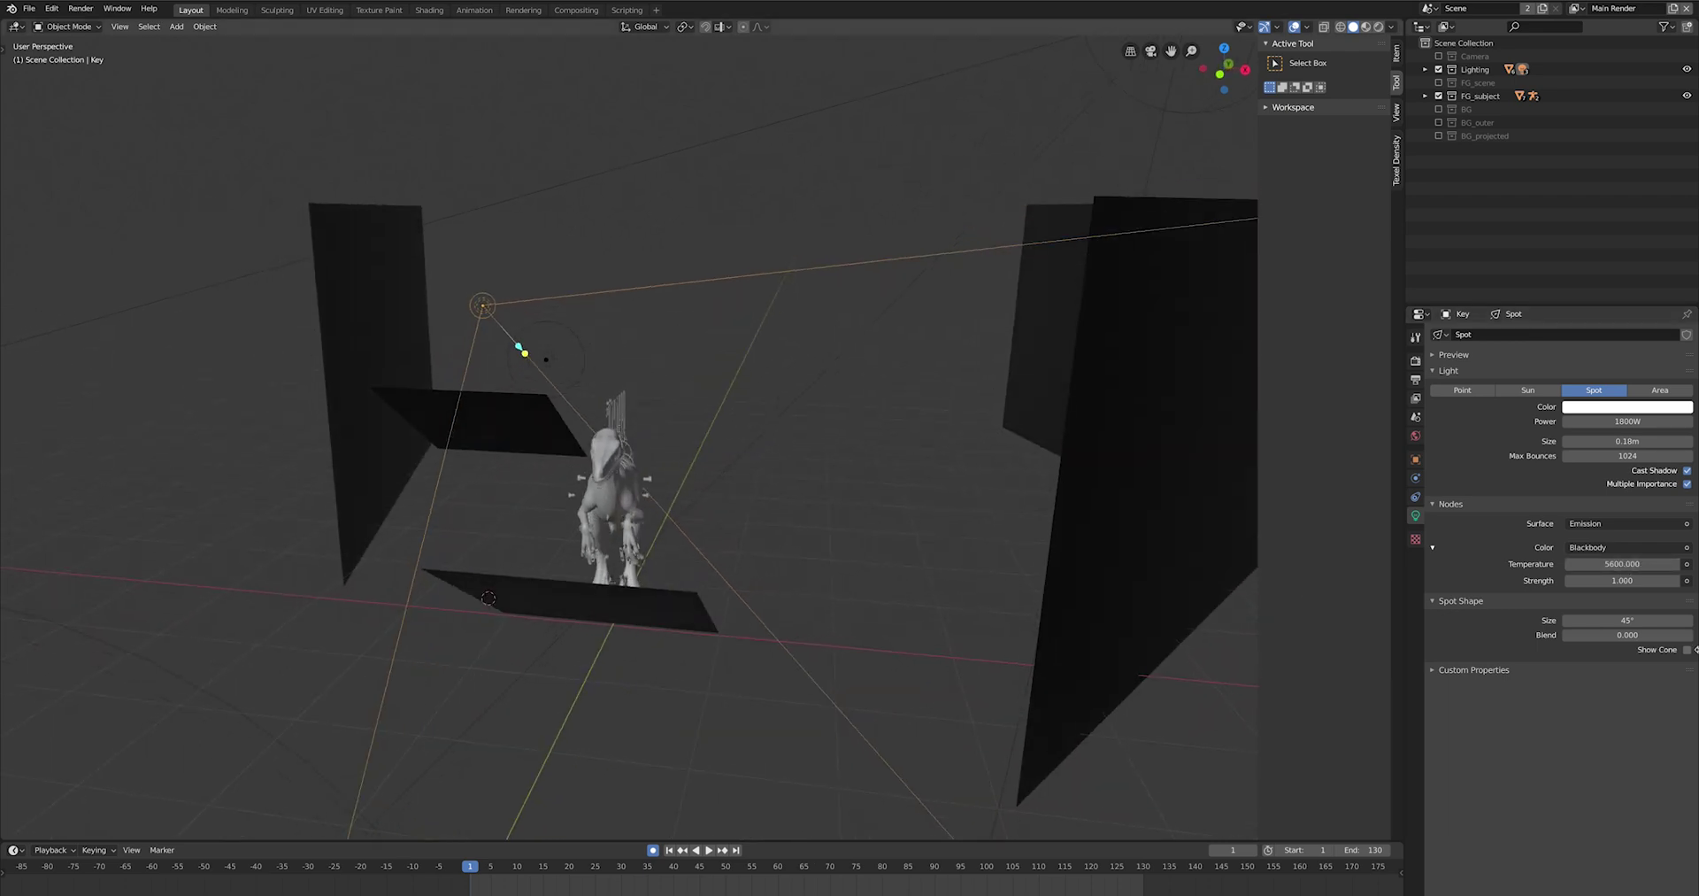
{"action": "middle_click_drag", "start_coordinate": [956, 363], "coordinate": [906, 7]}
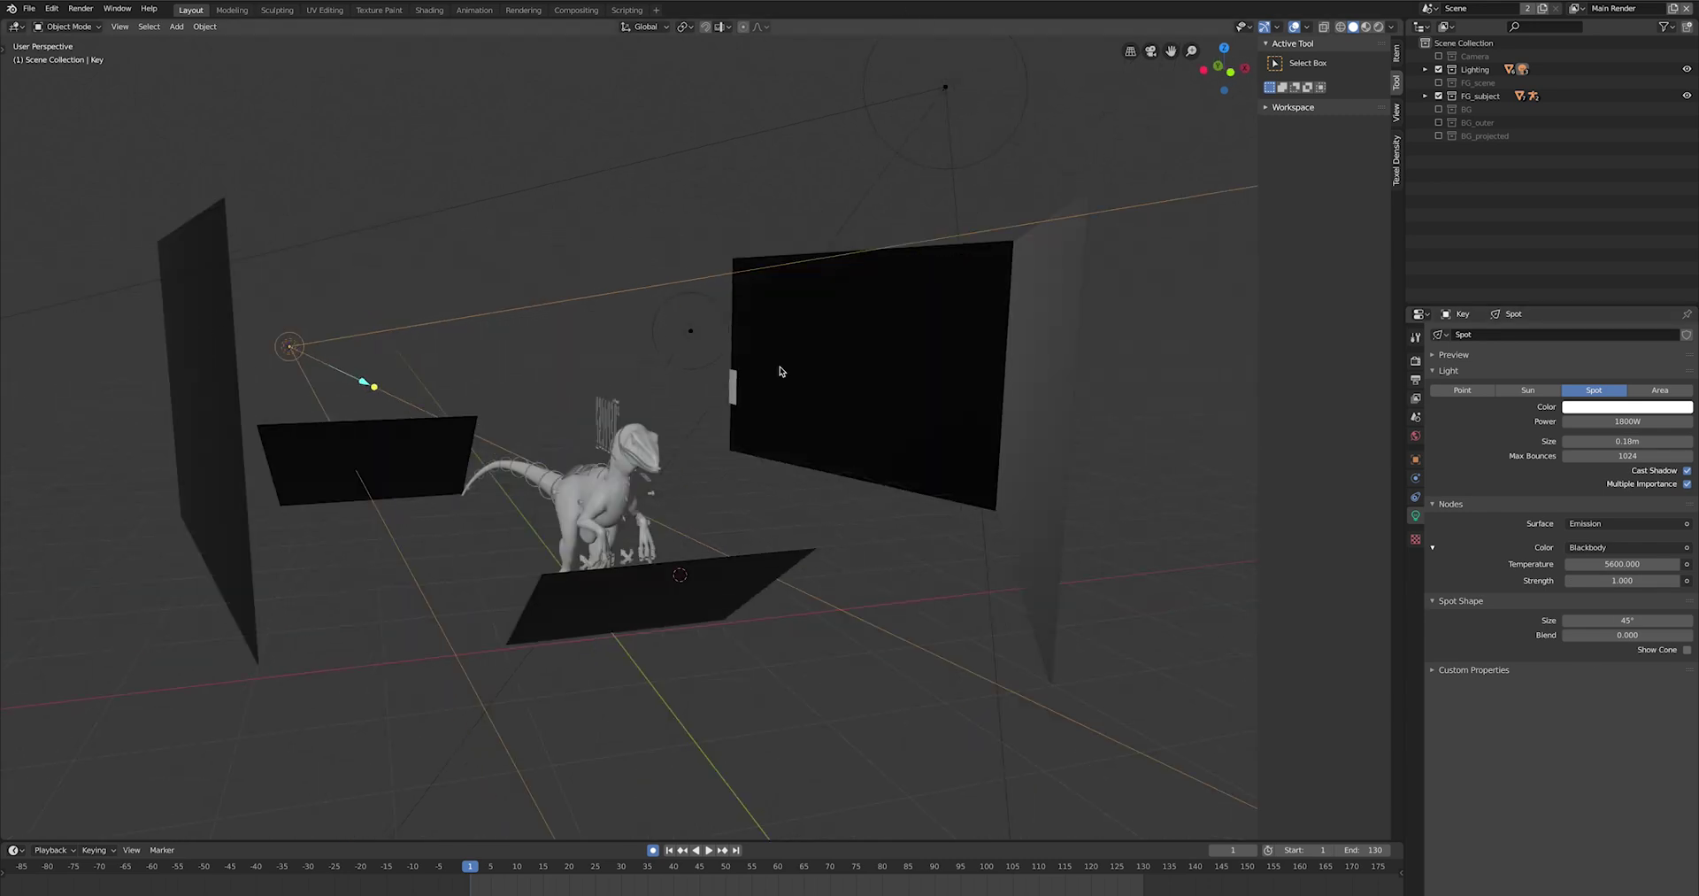
- Select the black flag panels around the raptor and inspect the floor flag's black fill material and modifiers
{"action": "left_click", "coordinate": [832, 281]}
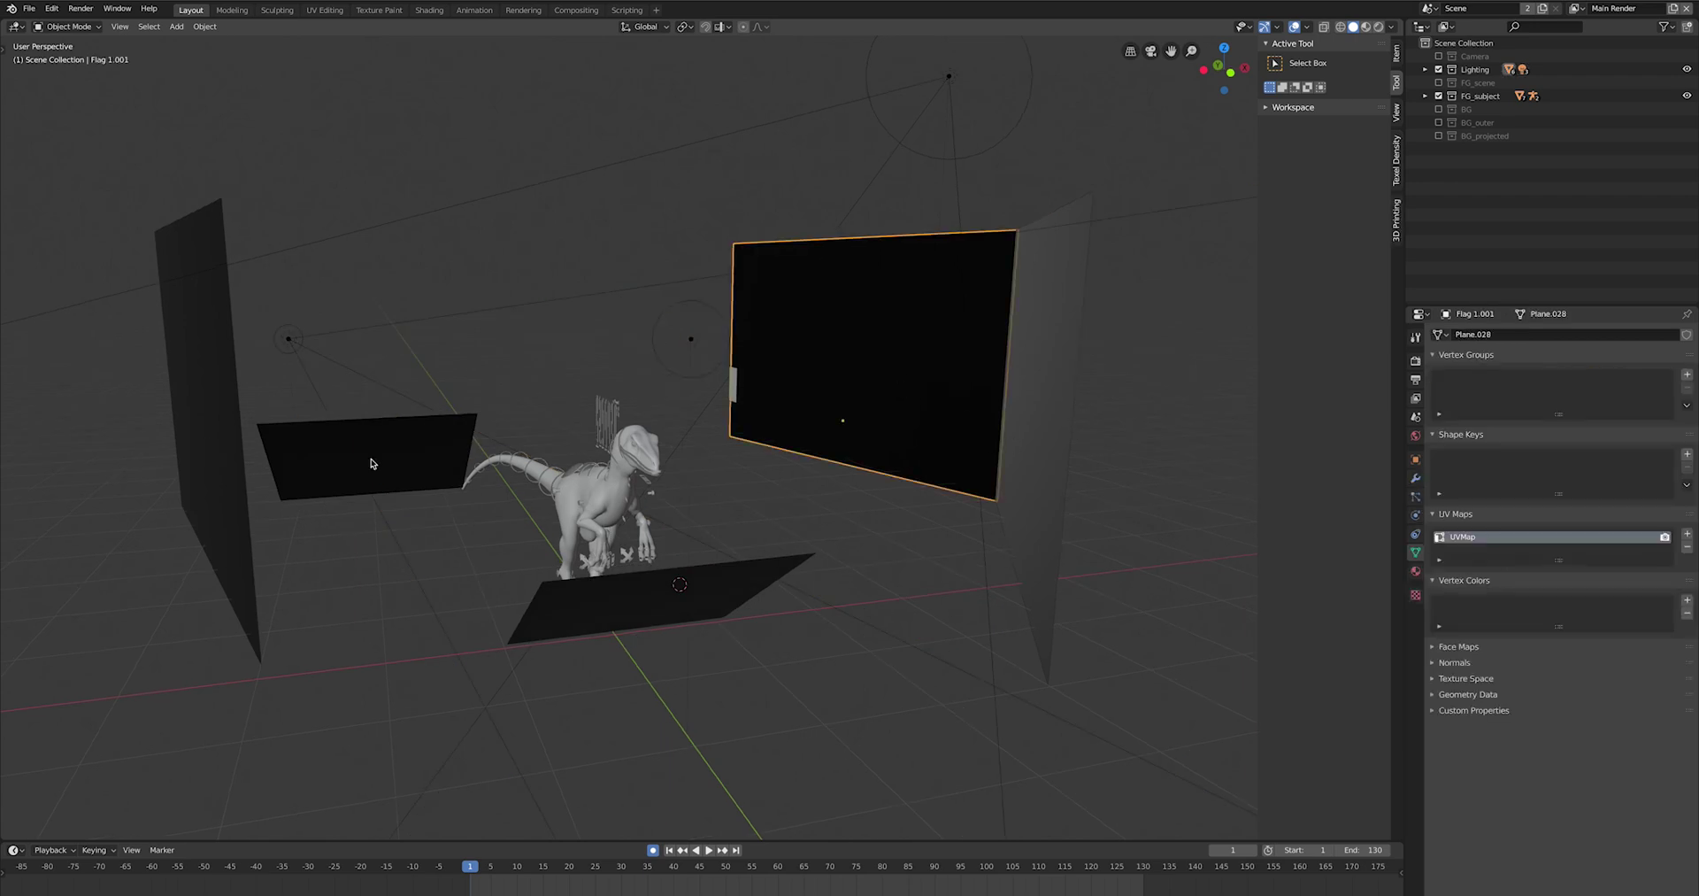
{"action": "left_click", "coordinate": [370, 458]}
{"action": "left_click", "coordinate": [174, 421]}
{"action": "left_click", "coordinate": [673, 601]}
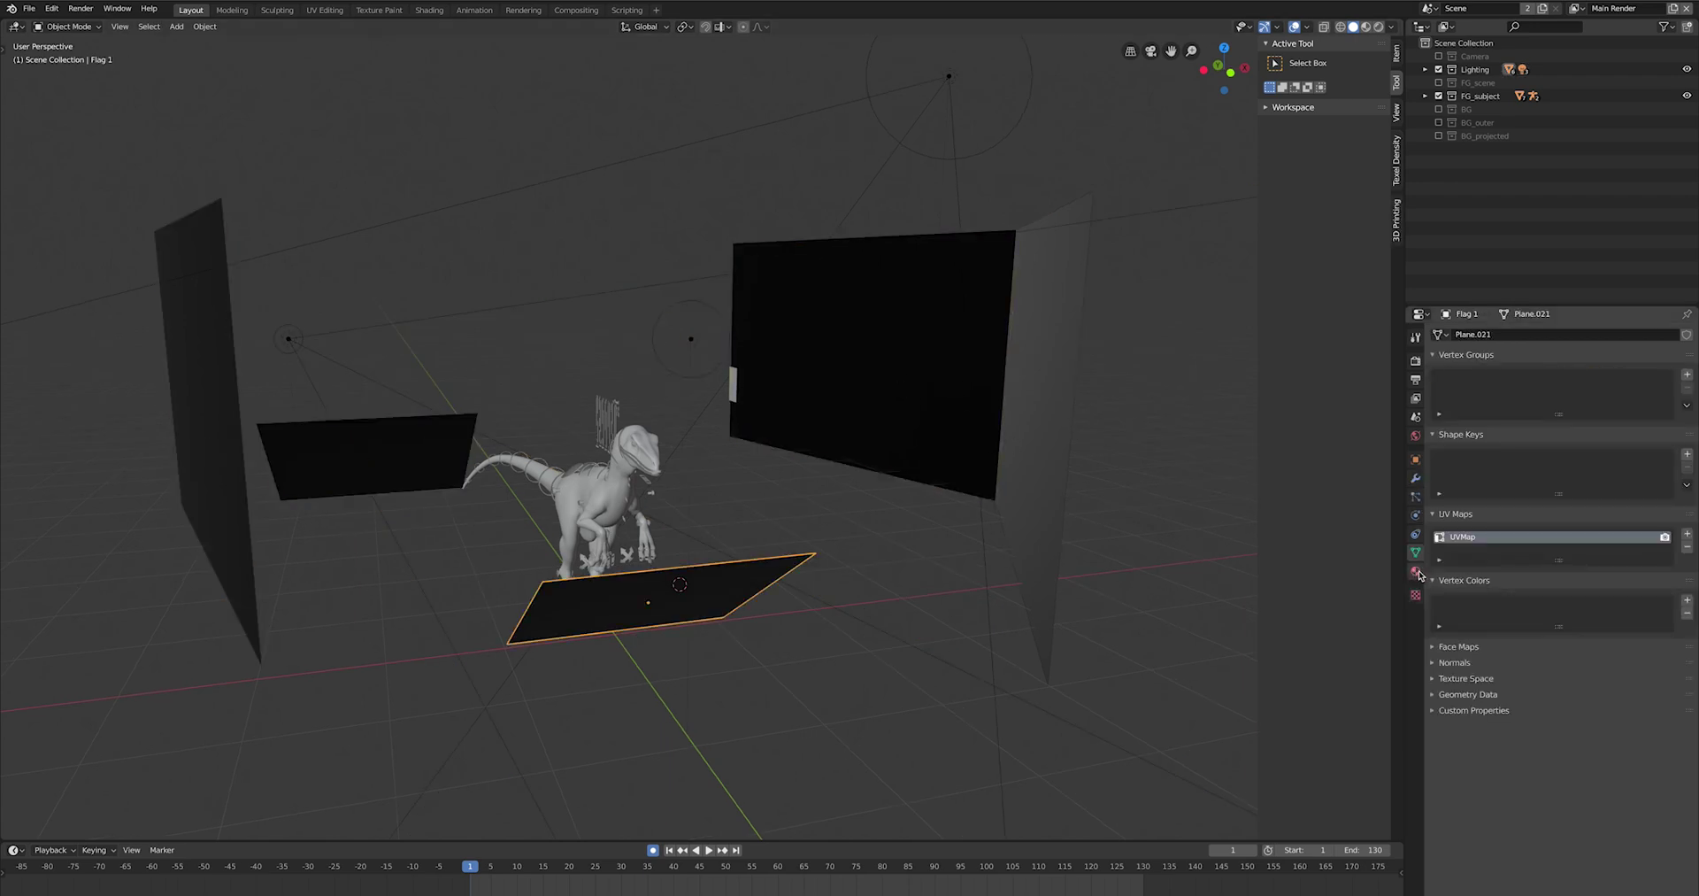
{"action": "left_click", "coordinate": [1416, 570]}
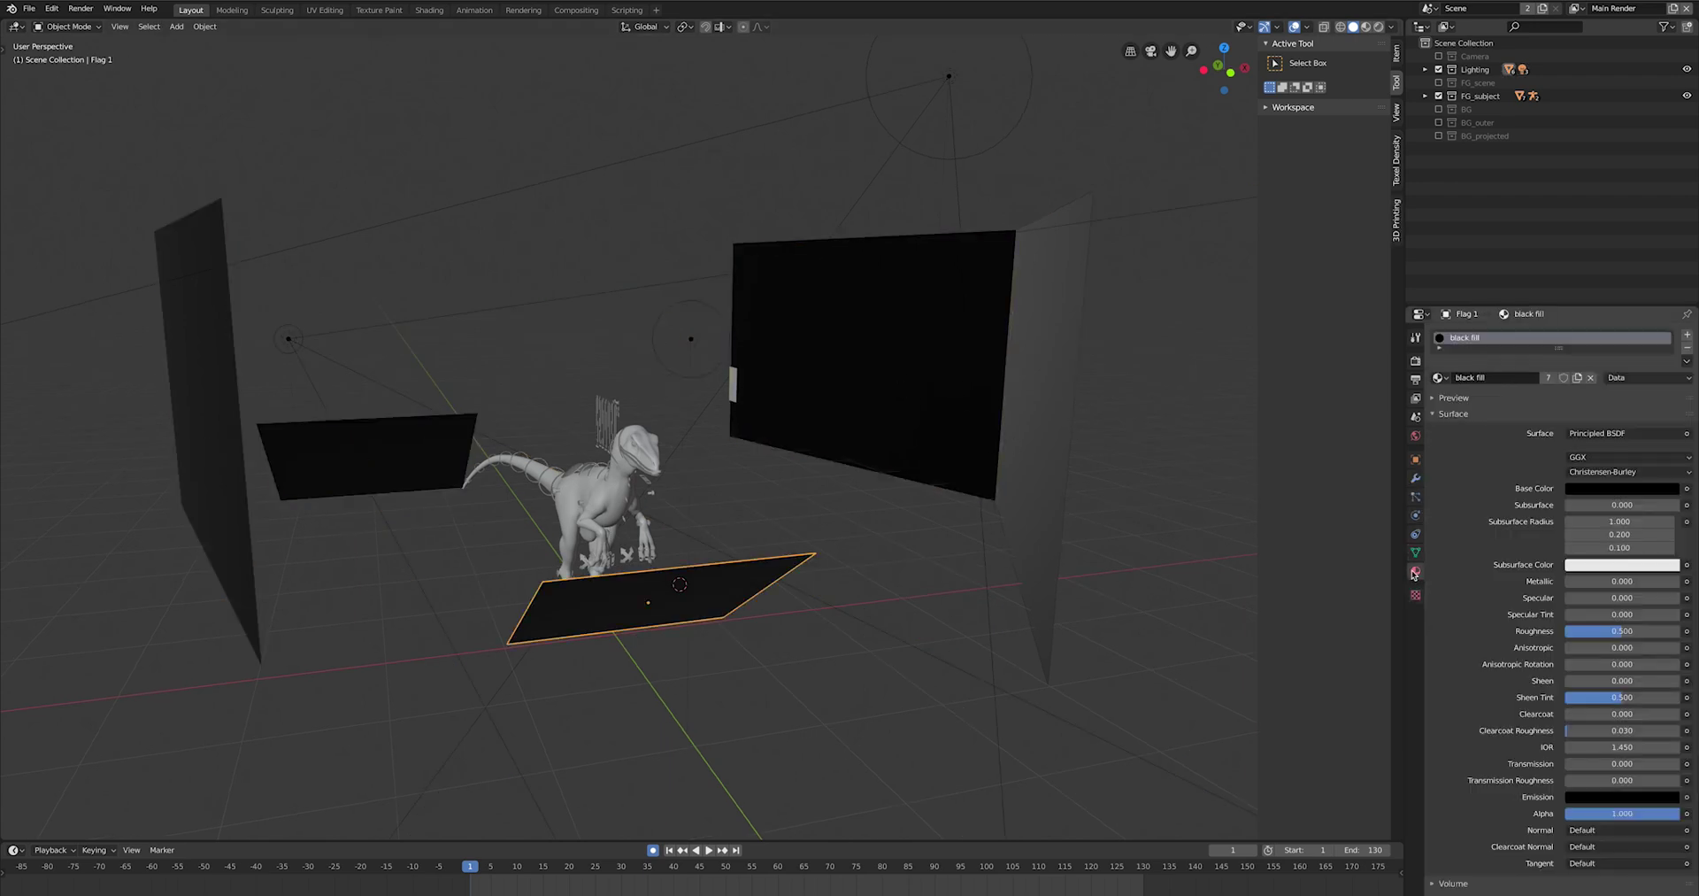
{"action": "left_click", "coordinate": [1416, 478]}
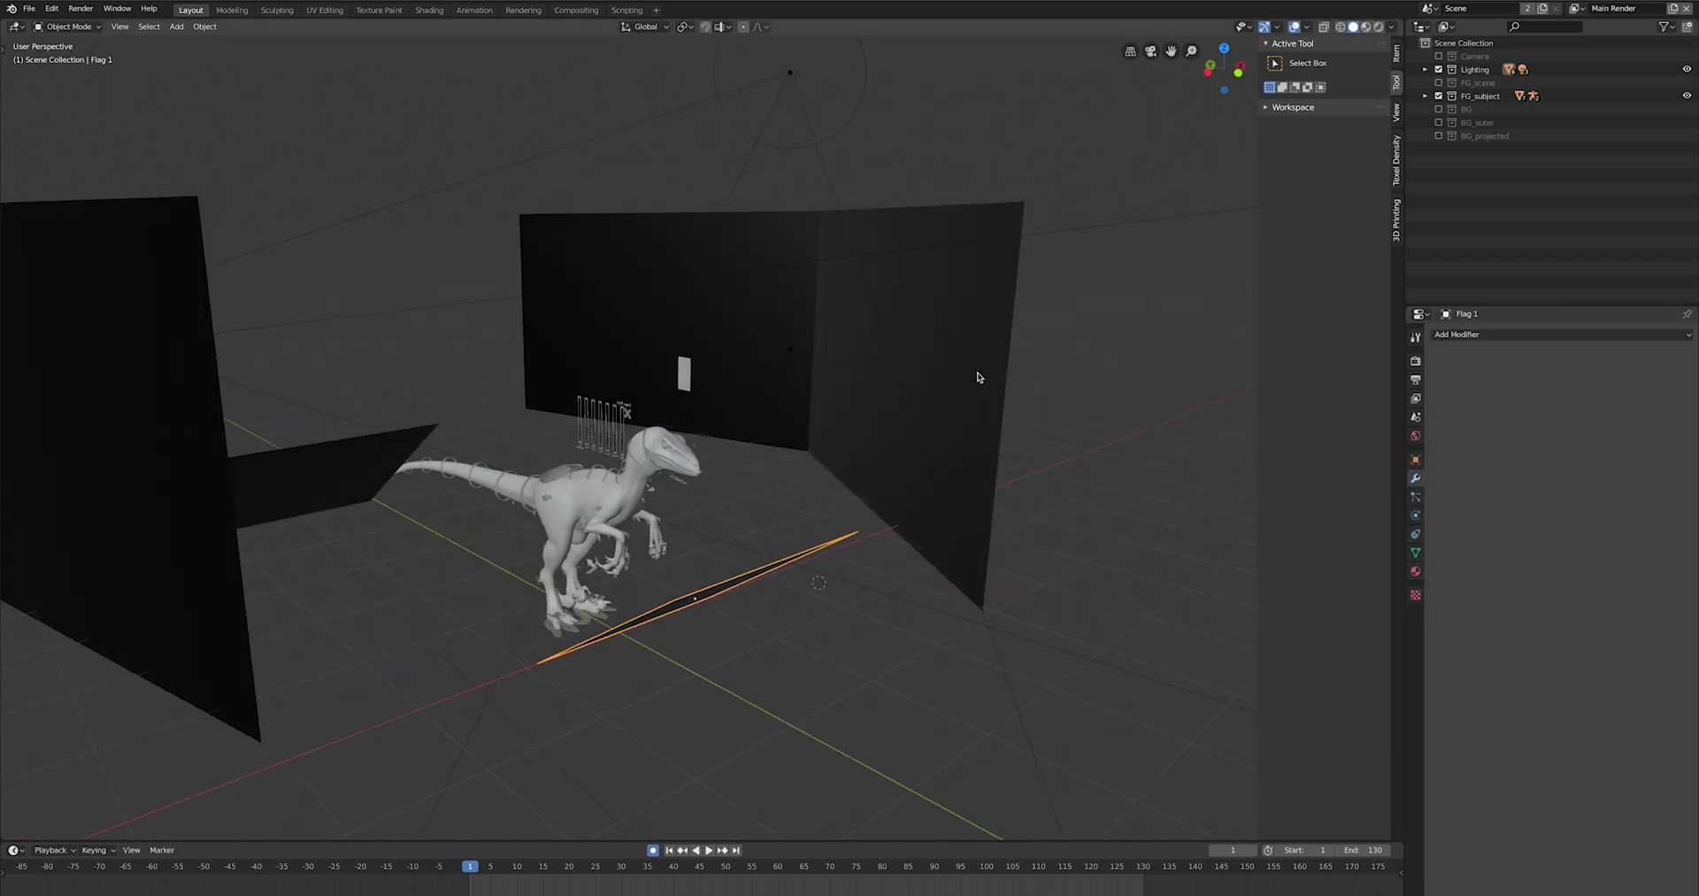
- Select the Flag 1.004 panel and view its material and placement relative to the raptor
{"action": "middle_click_drag", "start_coordinate": [994, 376], "coordinate": [892, 345]}
{"action": "left_click", "coordinate": [632, 278]}
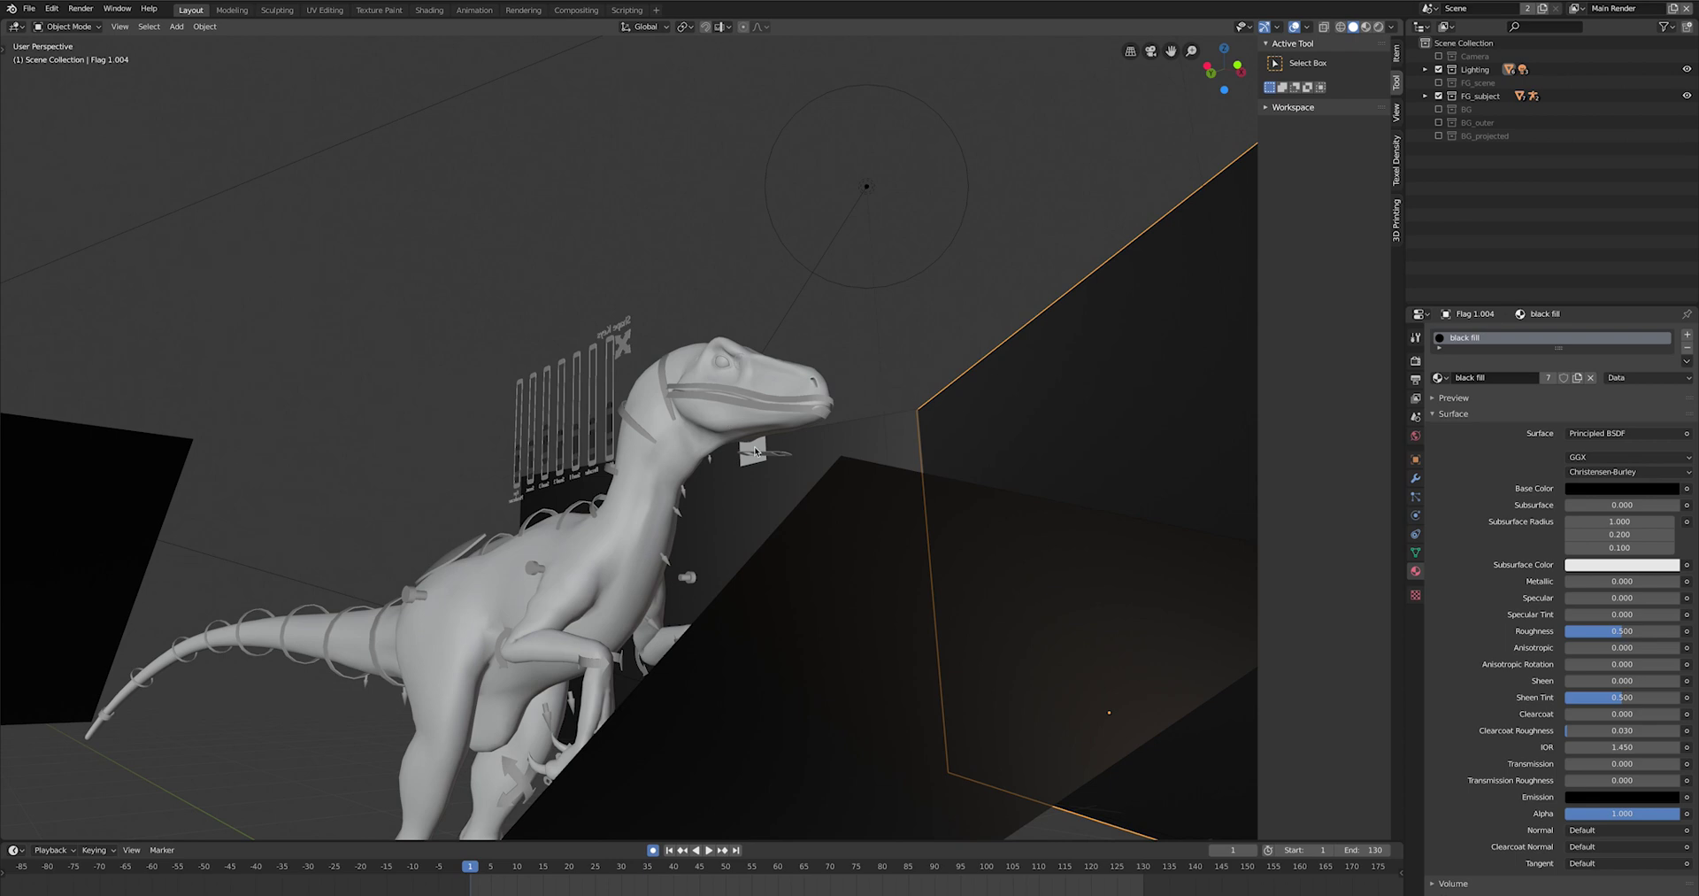
{"action": "scroll", "coordinate": [748, 449], "scroll_direction": "down", "scroll_amount": 8}
{"action": "middle_click_drag", "start_coordinate": [884, 326], "coordinate": [857, 342]}
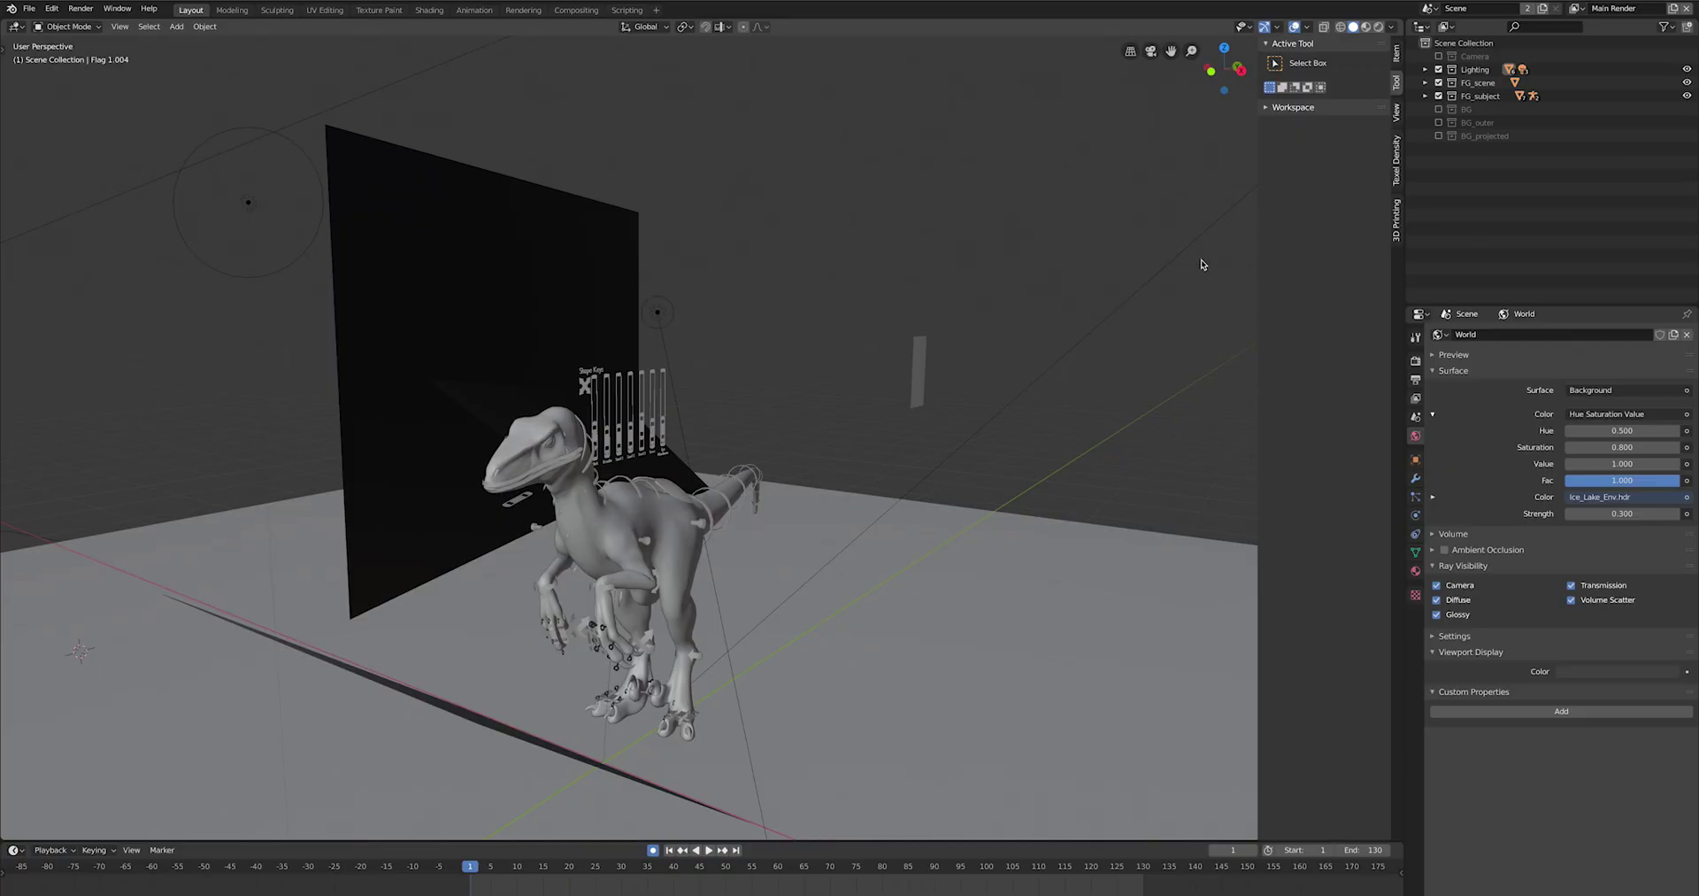
- Show the BG collection and select the cabinet block along the back wall to examine it with the surrounding fans and windows
{"action": "left_click", "coordinate": [1439, 109]}
{"action": "middle_click_drag", "start_coordinate": [796, 292], "coordinate": [528, 396]}
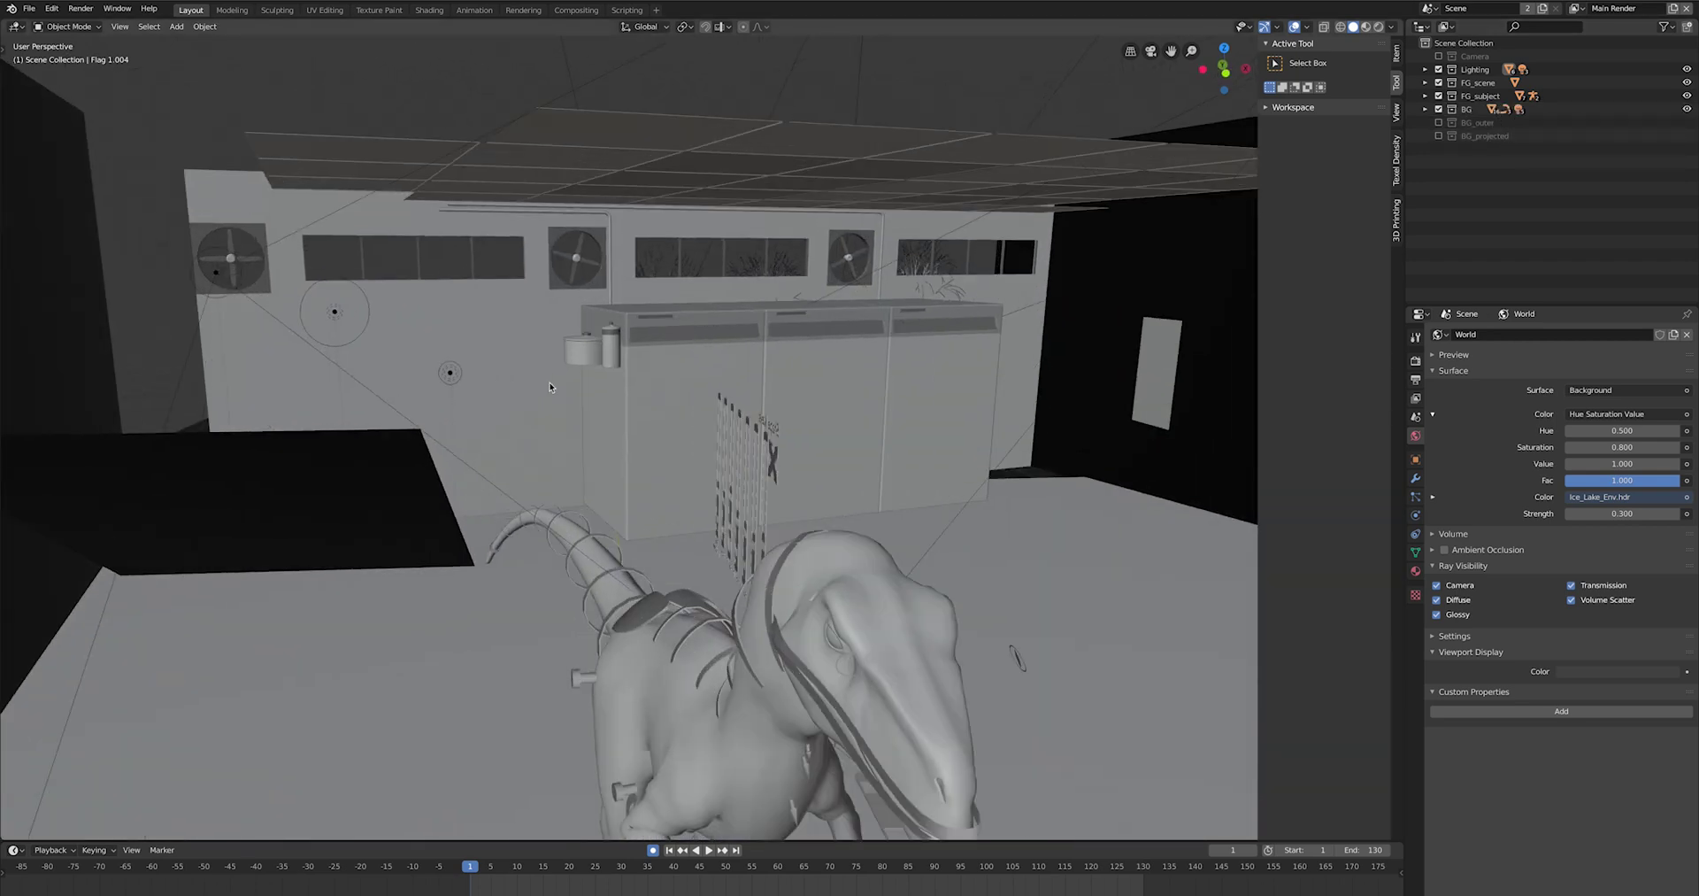
{"action": "scroll", "coordinate": [549, 387], "scroll_direction": "up", "scroll_amount": 5}
{"action": "left_click", "coordinate": [731, 358]}
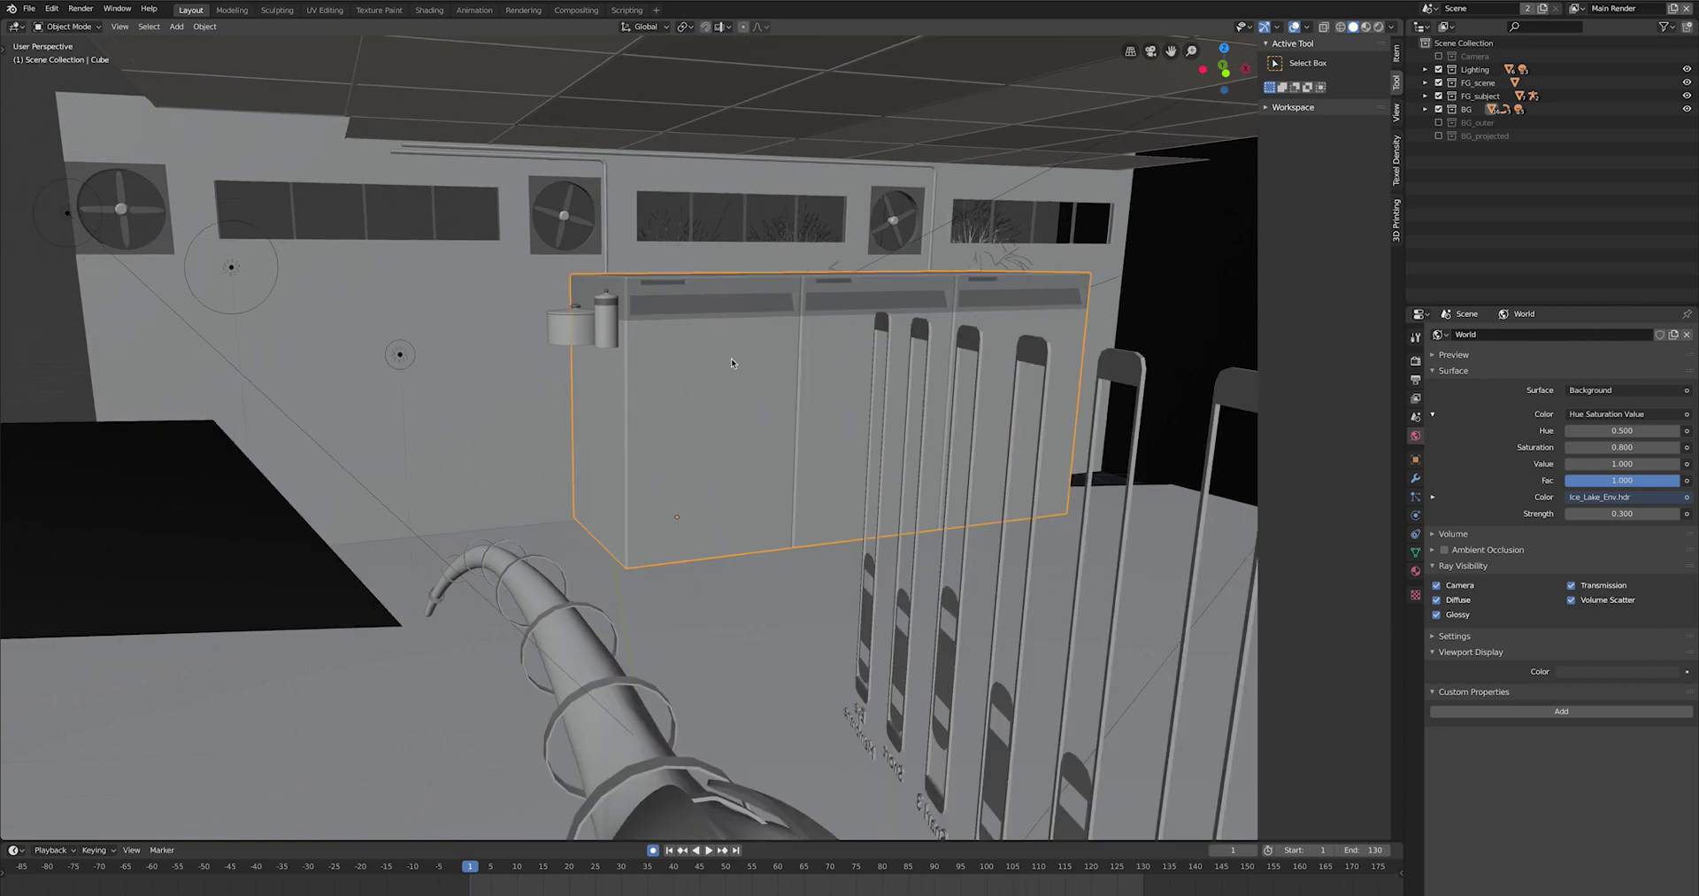
{"action": "scroll", "coordinate": [731, 358], "scroll_direction": "up", "scroll_amount": 3}
{"action": "scroll", "coordinate": [694, 364], "scroll_direction": "up", "scroll_amount": 3}
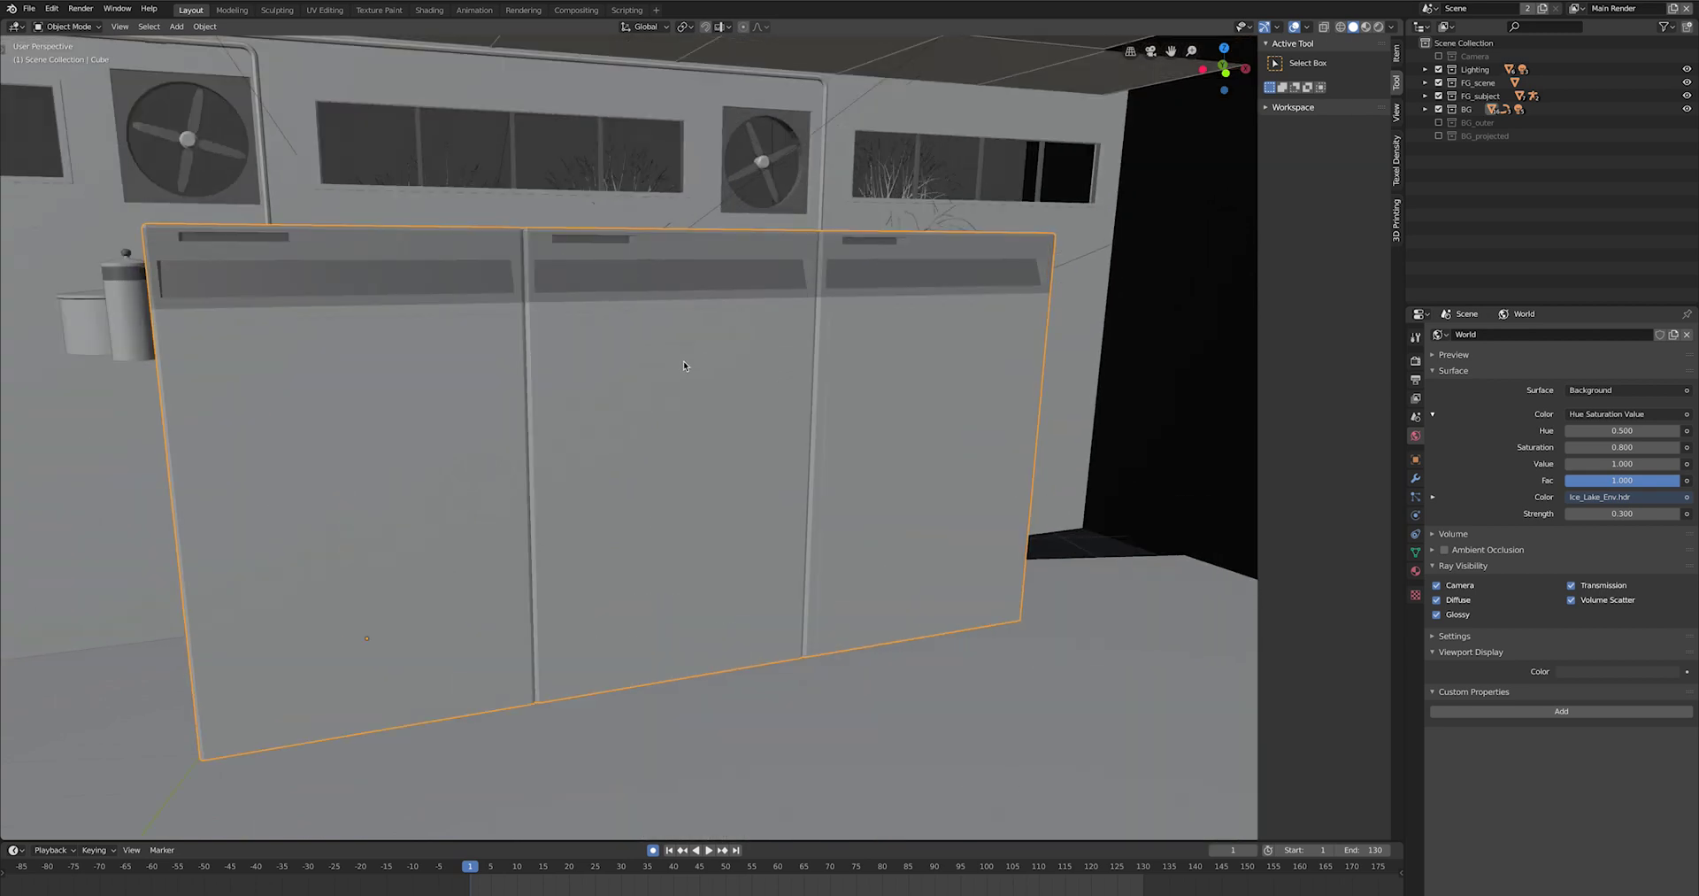
{"action": "scroll", "coordinate": [660, 364], "scroll_direction": "up", "scroll_amount": 2}
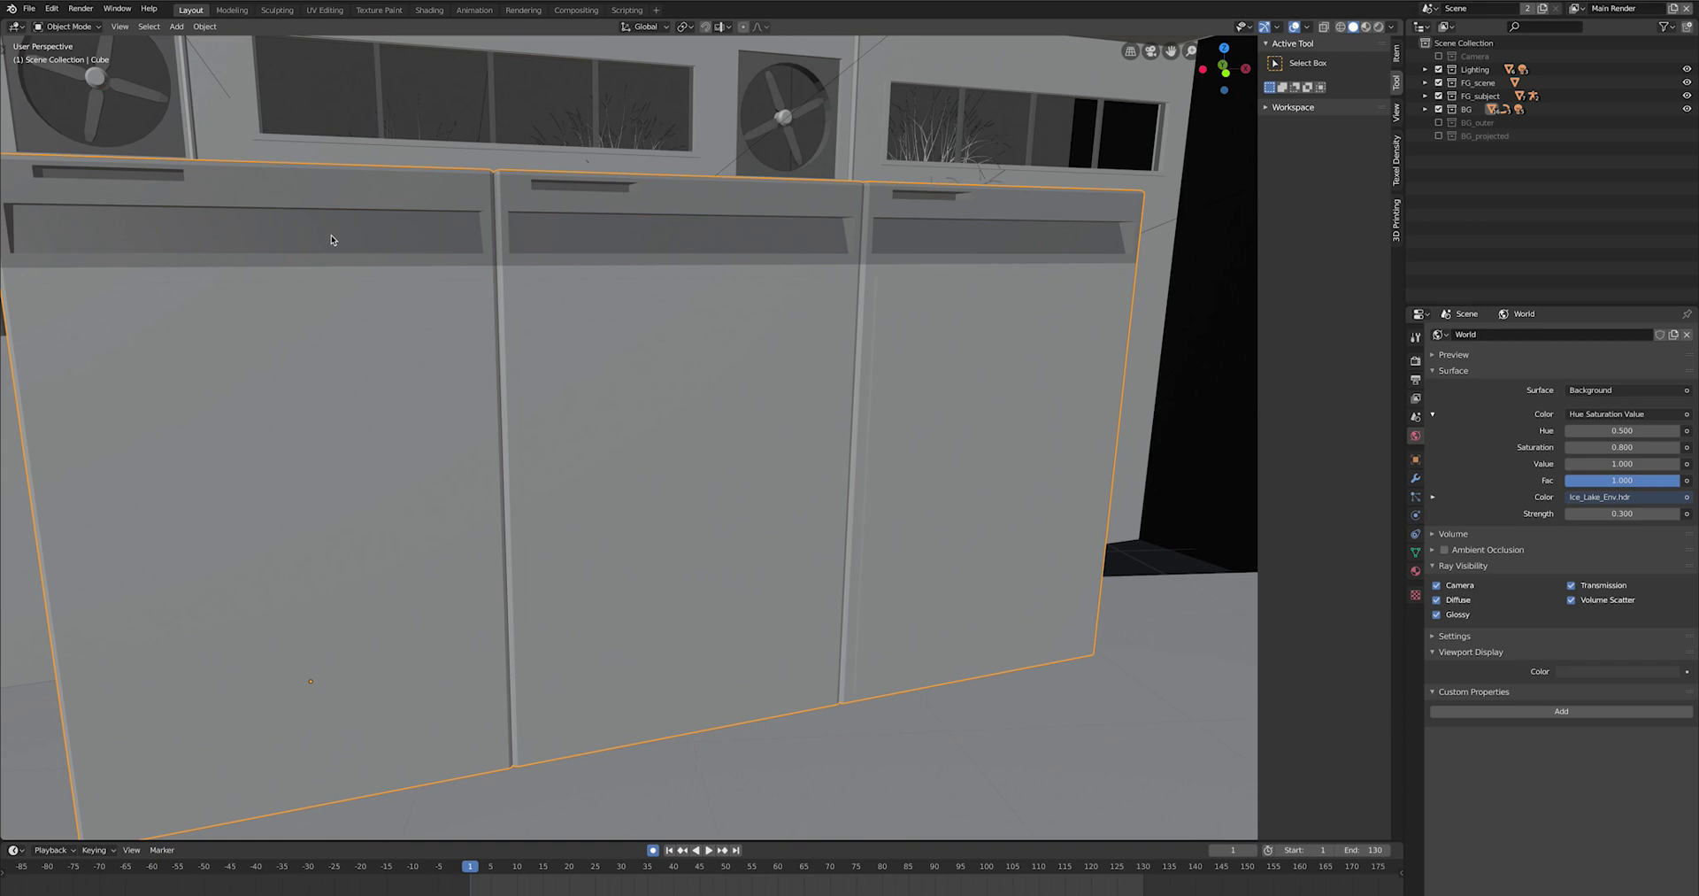
{"action": "scroll", "coordinate": [332, 240], "scroll_direction": "down", "scroll_amount": 2}
{"action": "scroll", "coordinate": [331, 240], "scroll_direction": "down", "scroll_amount": 2}
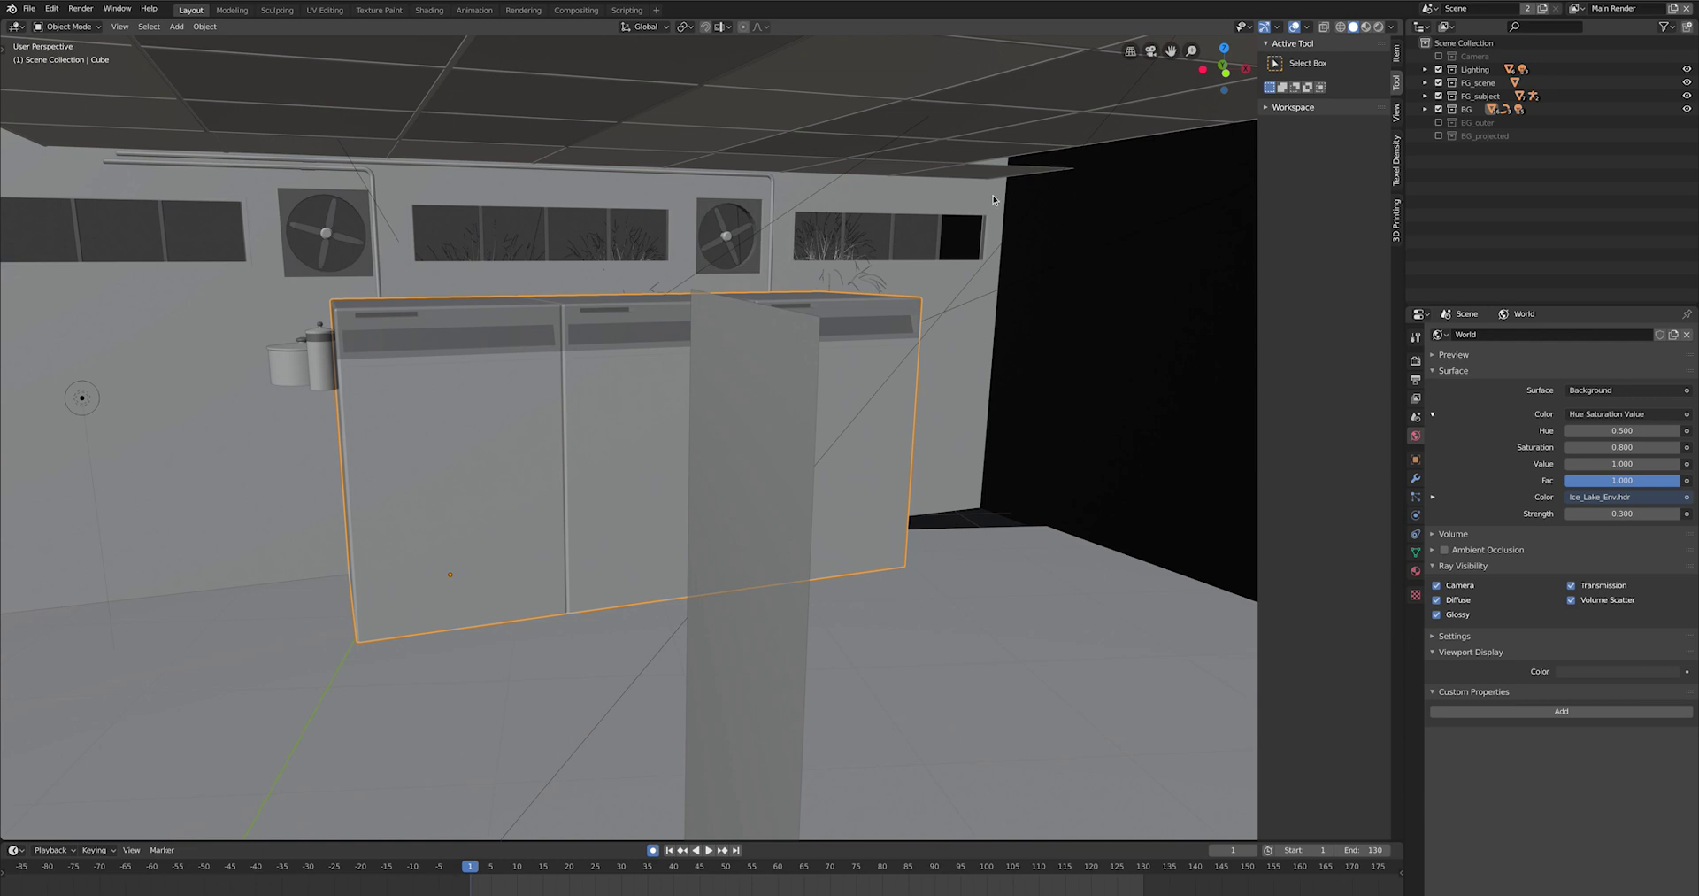
{"action": "scroll", "coordinate": [993, 200], "scroll_direction": "up", "scroll_amount": 2}
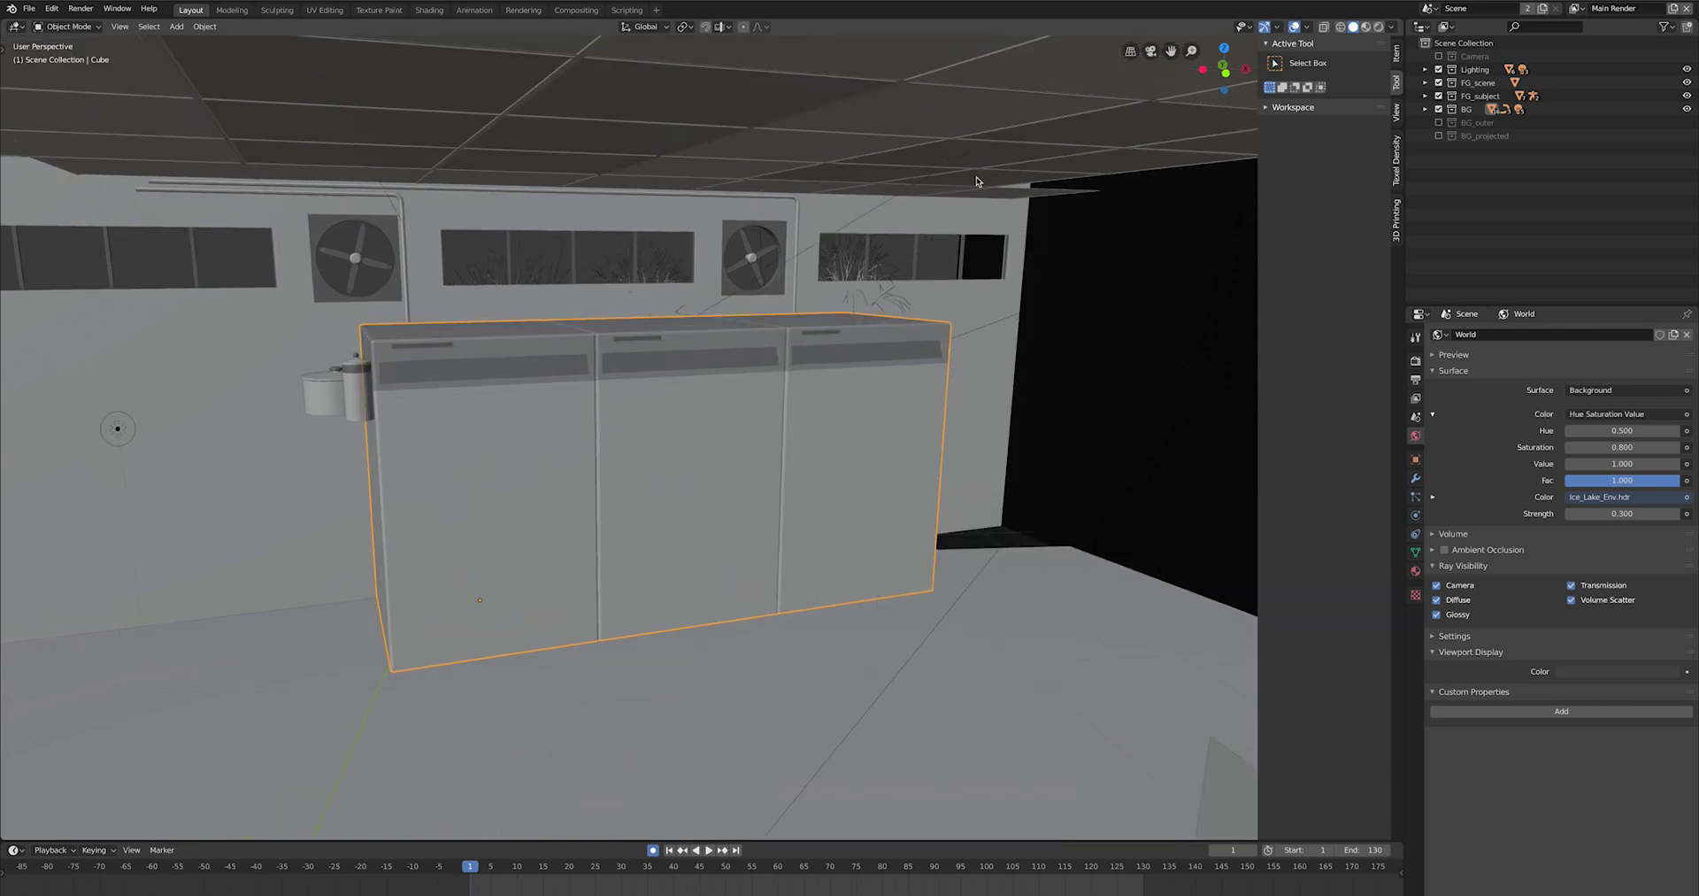
{"action": "scroll", "coordinate": [977, 181], "scroll_direction": "down", "scroll_amount": 2}
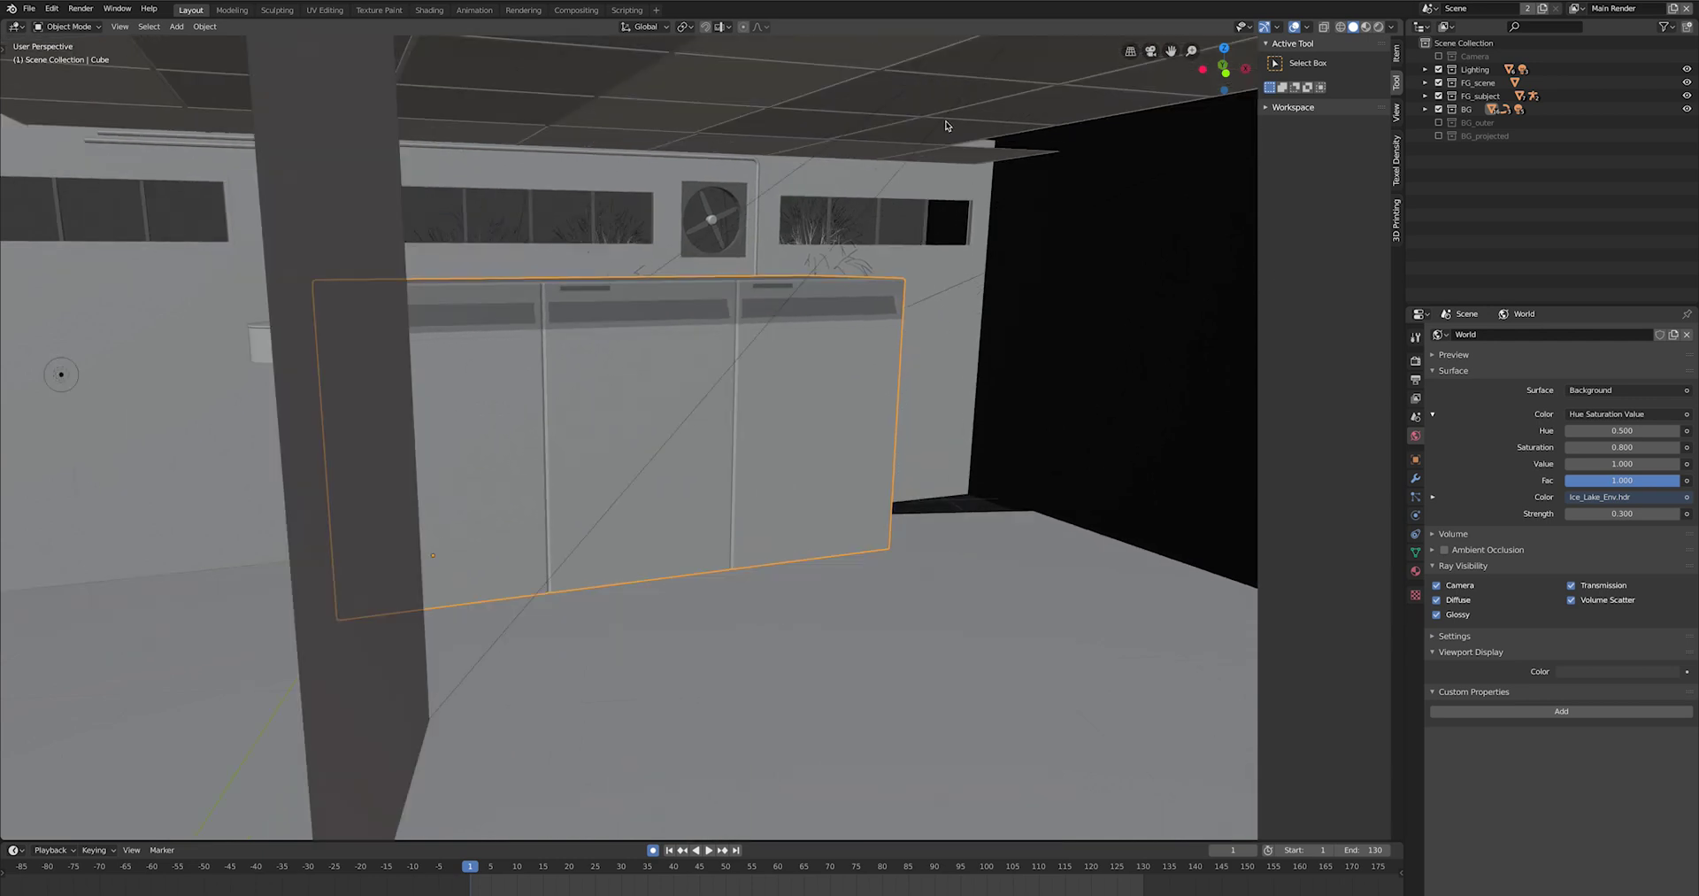
- Select a ceiling tile and examine its Foam shader nodes and surface in the Shading workspace with Material Preview shading
{"action": "left_click", "coordinate": [815, 55]}
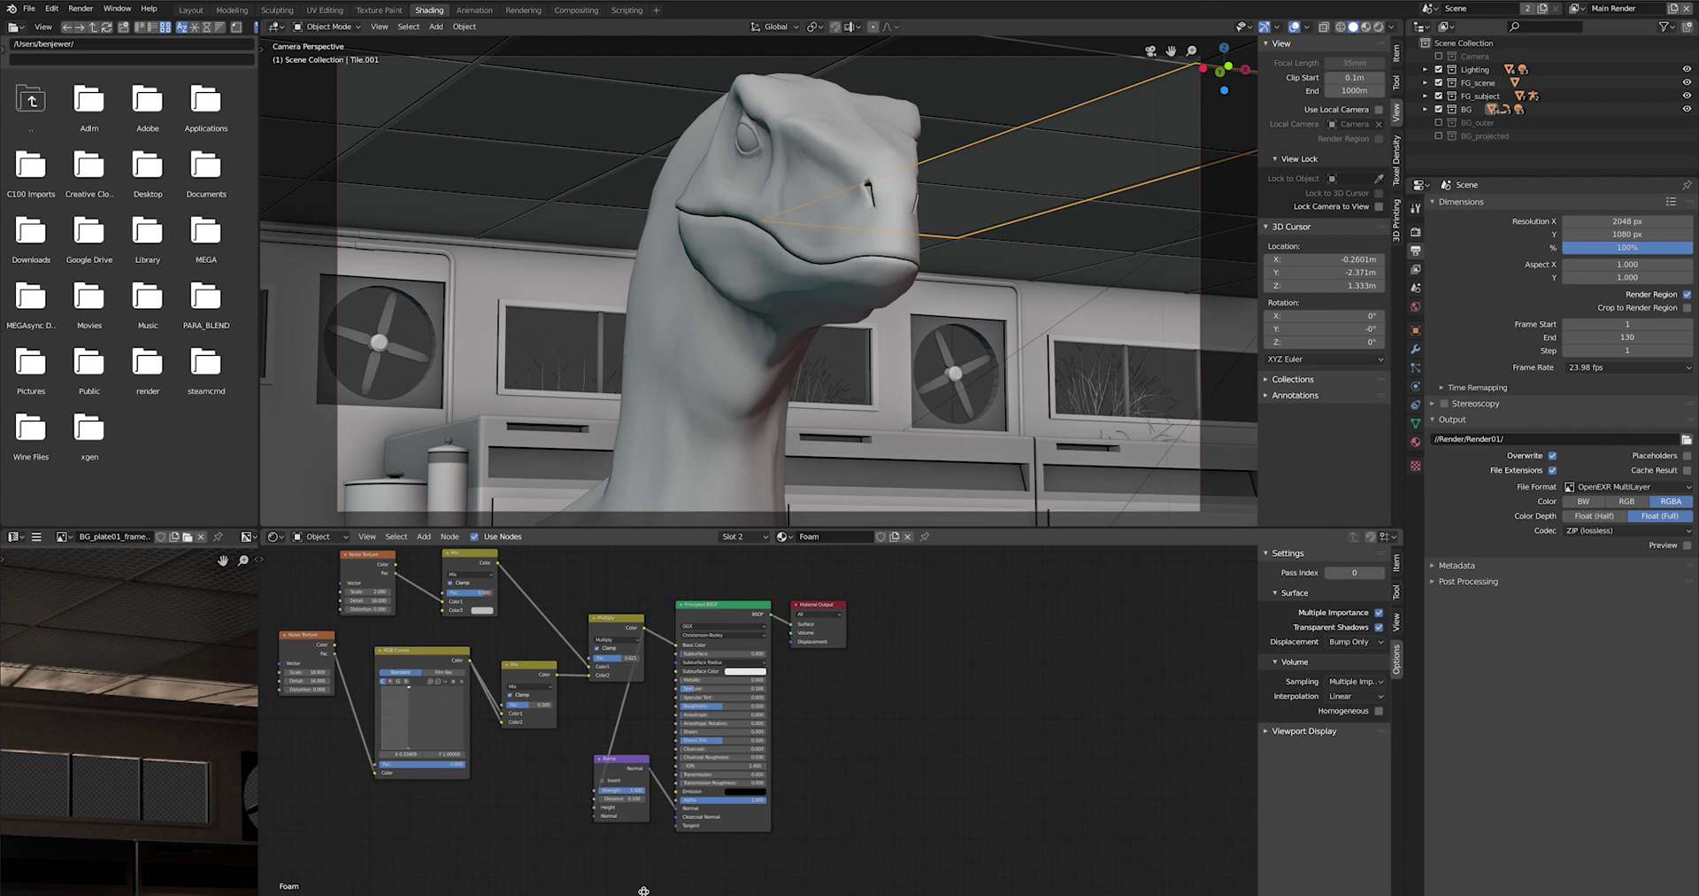
{"action": "middle_click_drag", "start_coordinate": [644, 890], "coordinate": [653, 565]}
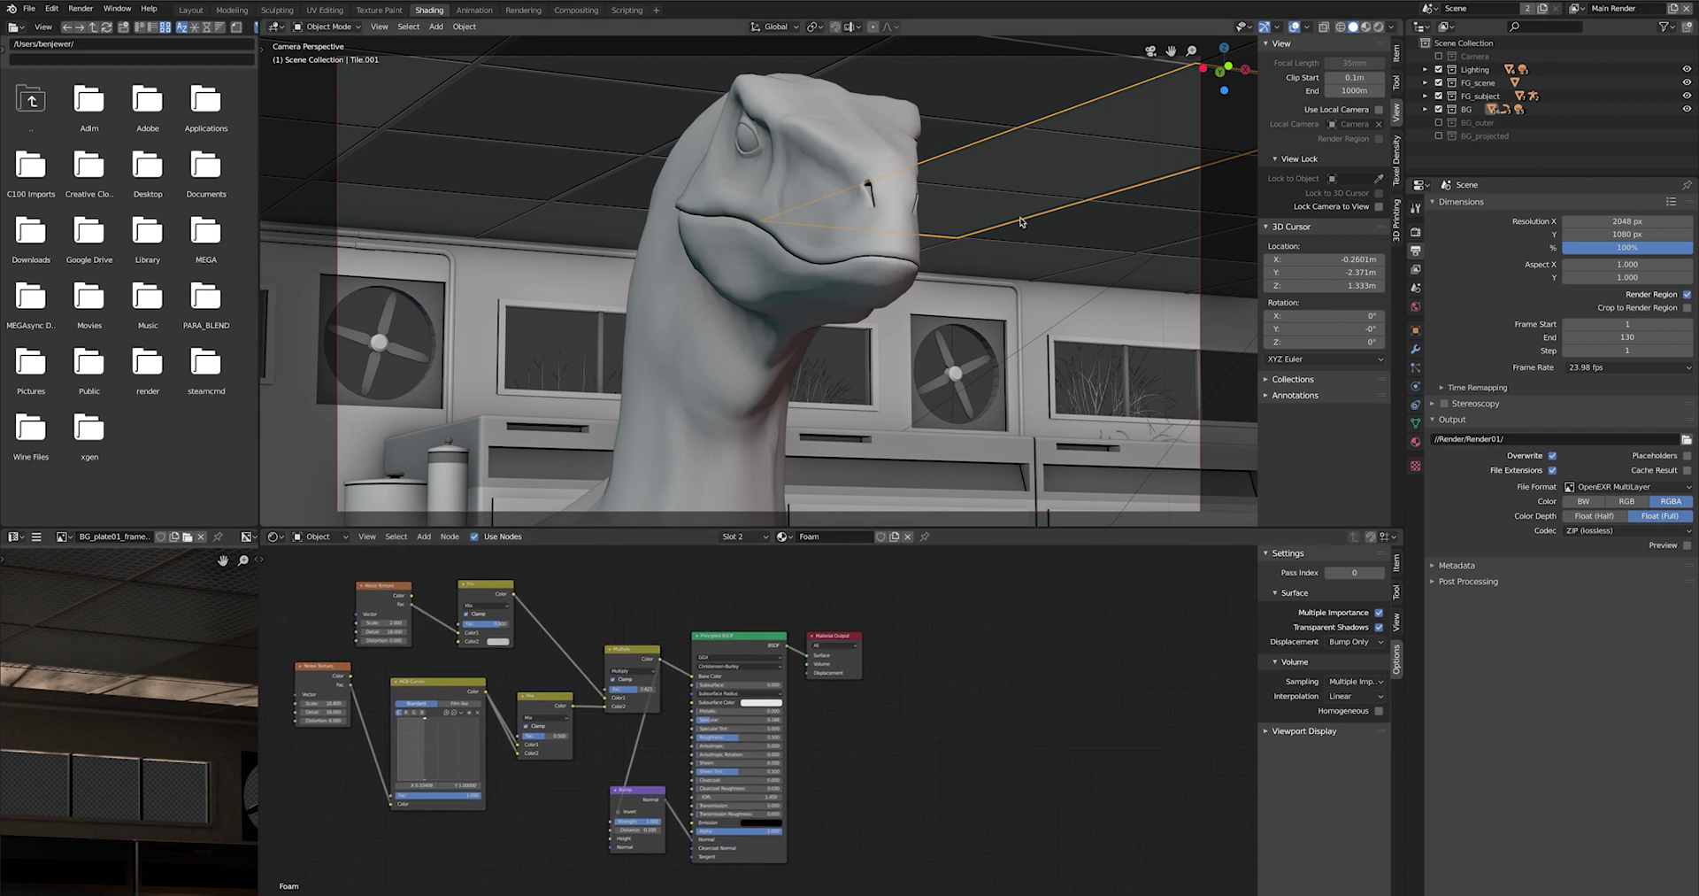
{"action": "key", "text": "z"}
{"action": "left_click", "coordinate": [1022, 301]}
{"action": "mouse_move", "coordinate": [1021, 301]}
{"action": "middle_mouse_down"}
{"action": "mouse_move", "coordinate": [812, 322]}
{"action": "mouse_move", "coordinate": [897, 249]}
{"action": "middle_mouse_up"}
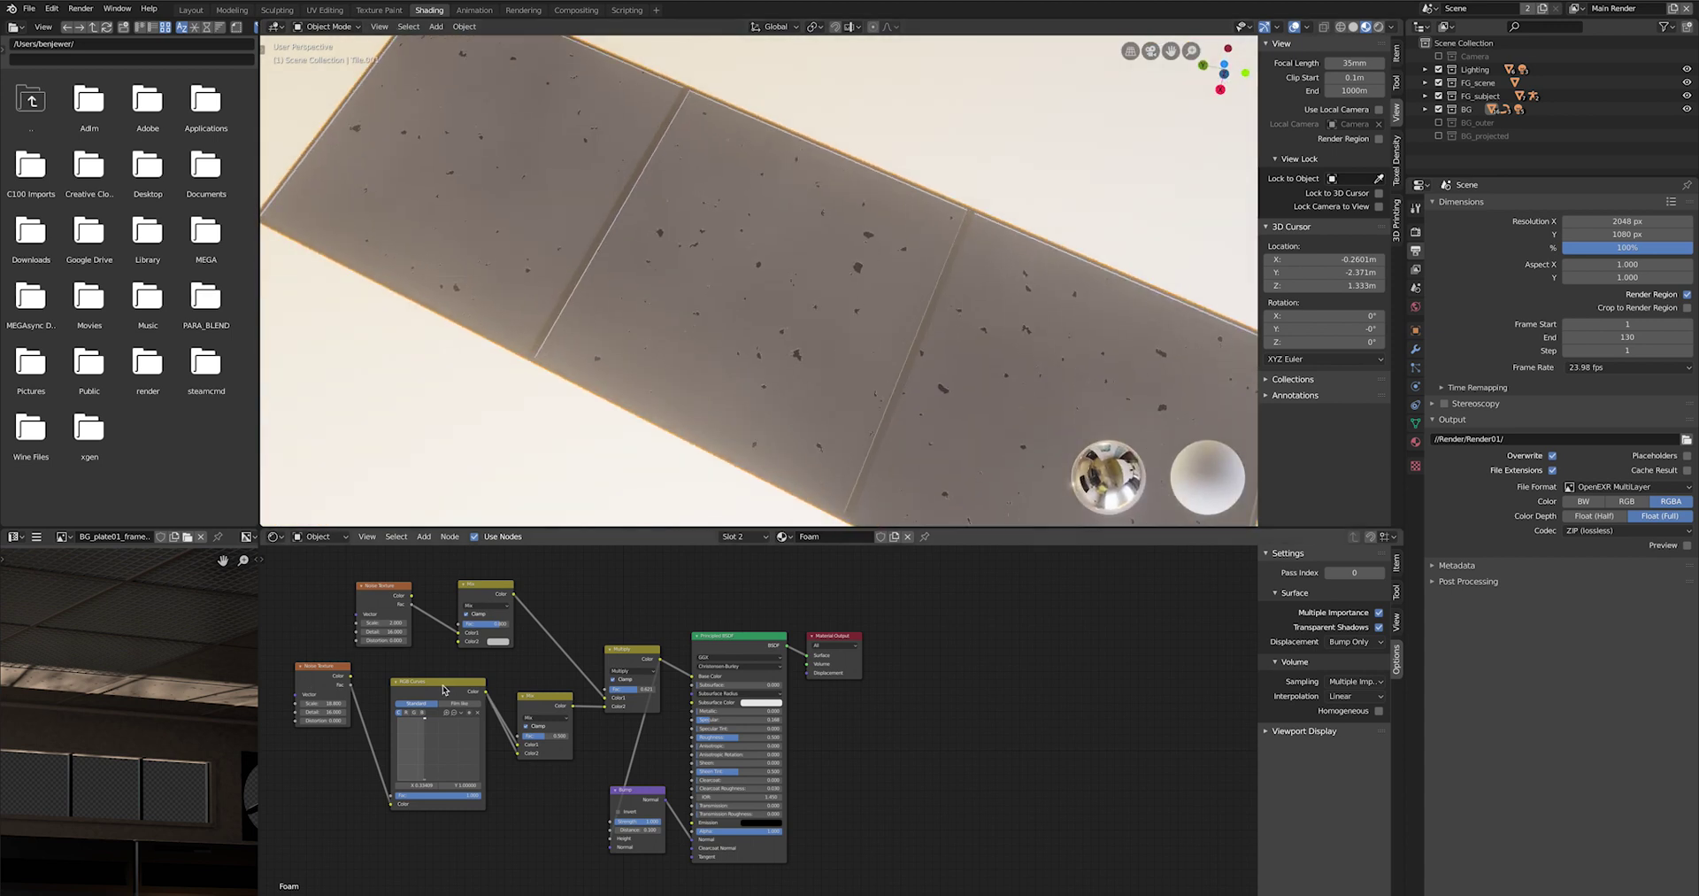
{"action": "left_click_drag", "start_coordinate": [430, 671], "coordinate": [417, 660]}
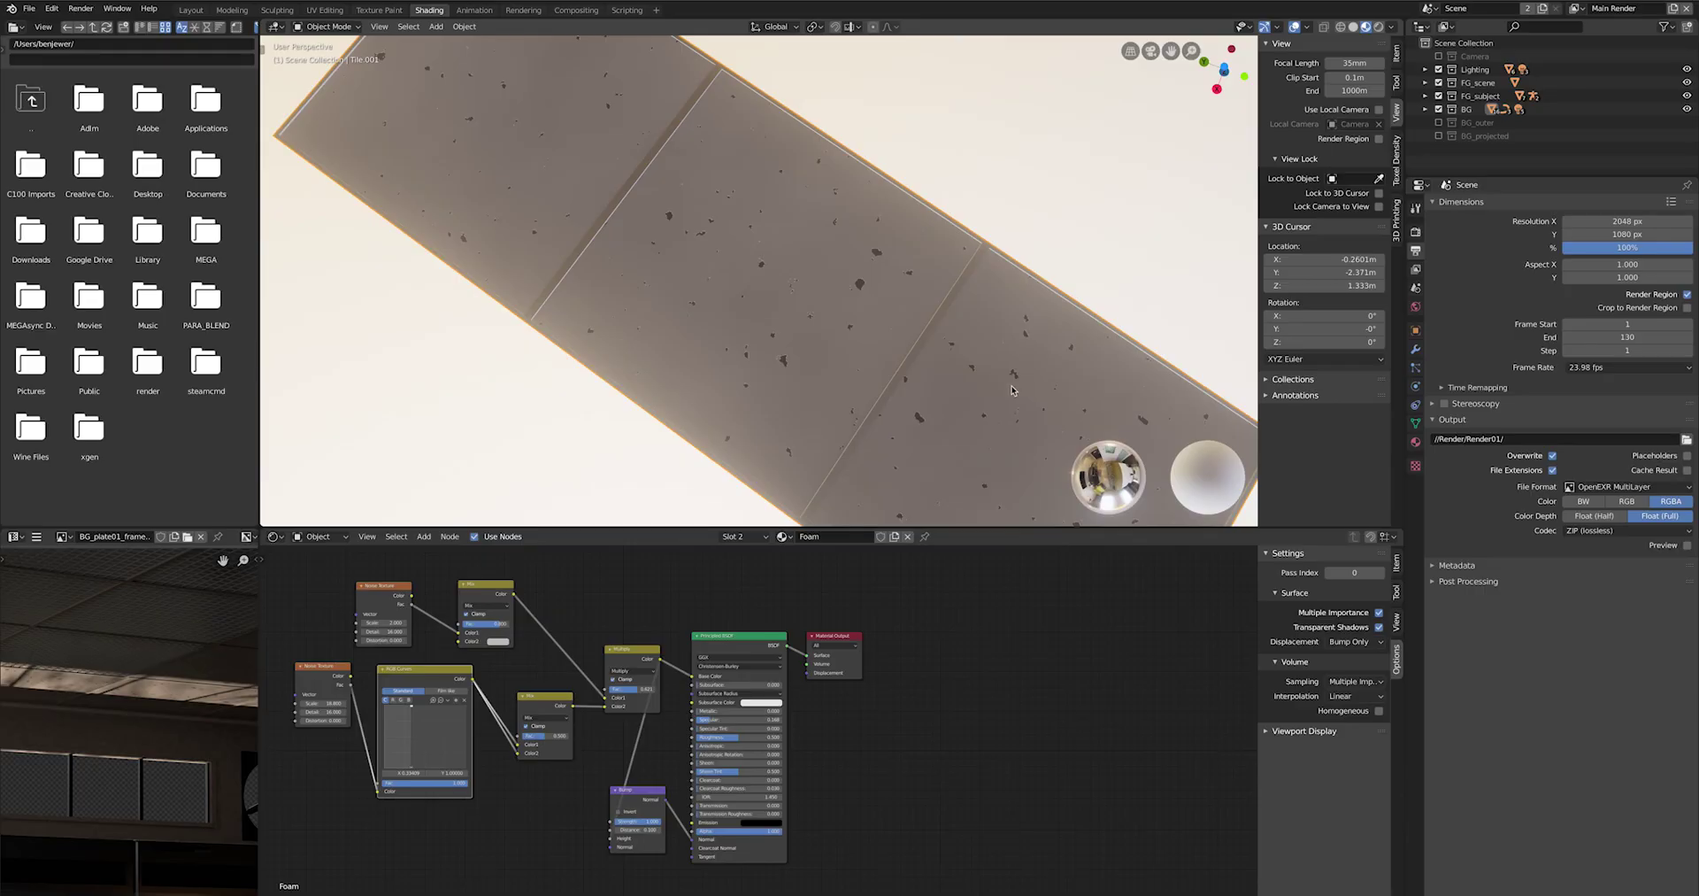
{"action": "middle_click_drag", "start_coordinate": [1014, 389], "coordinate": [1019, 350]}
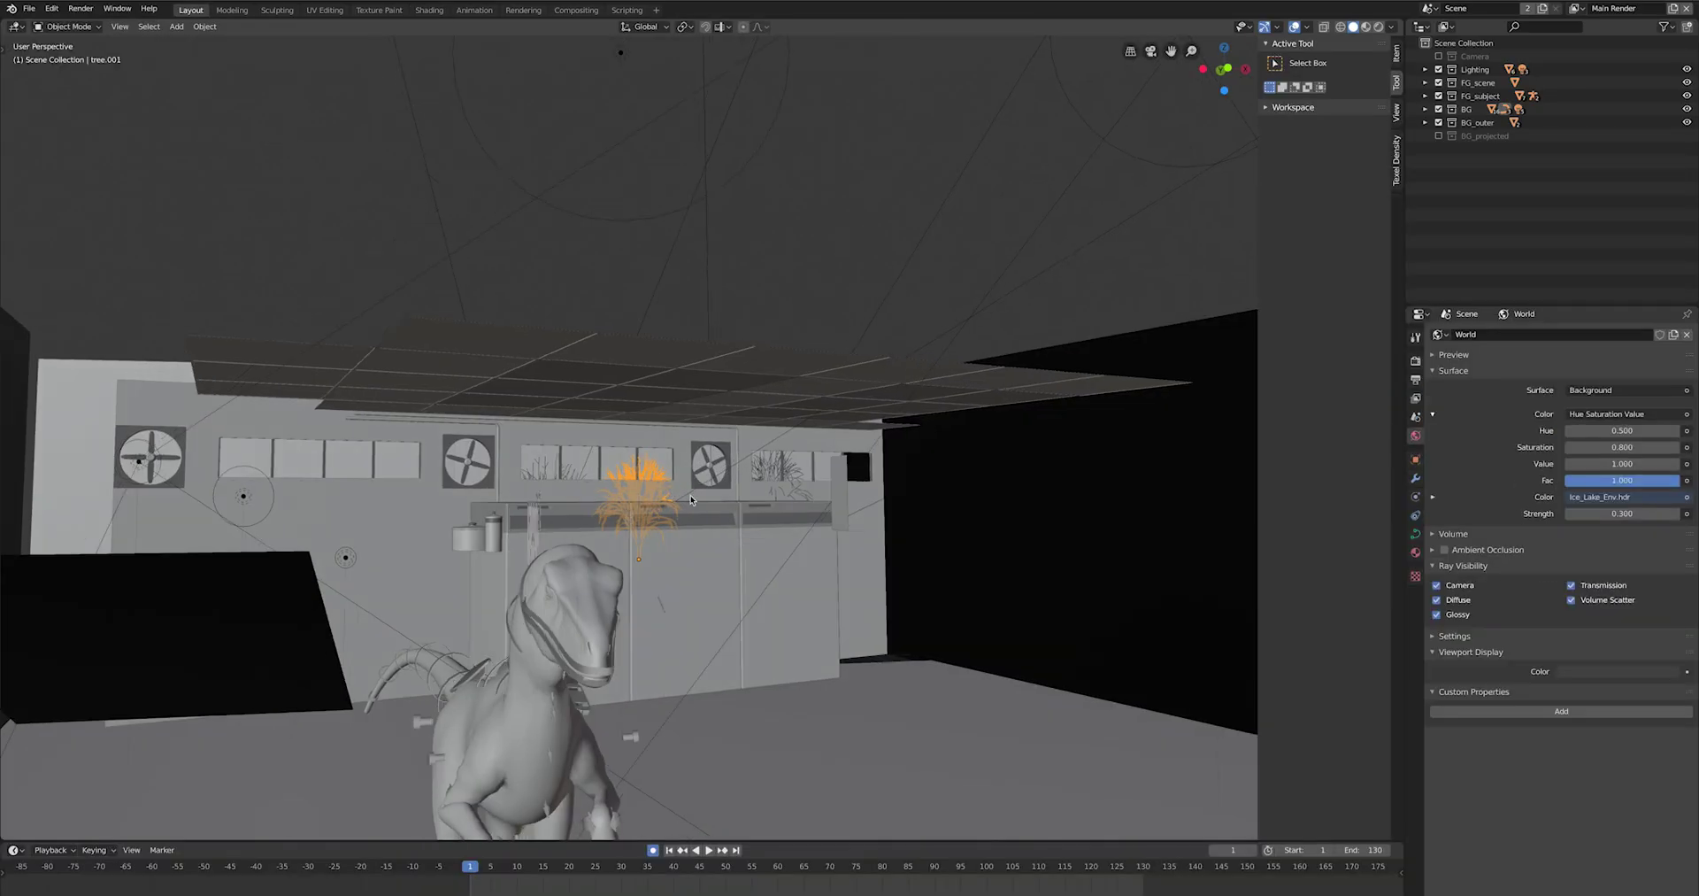
- Select the outside lights behind the back wall to view where they aim
{"action": "mouse_move", "coordinate": [692, 500]}
{"action": "middle_mouse_down"}
{"action": "mouse_move", "coordinate": [731, 496]}
{"action": "mouse_move", "coordinate": [699, 489]}
{"action": "middle_mouse_up"}
{"action": "left_click", "coordinate": [289, 597]}
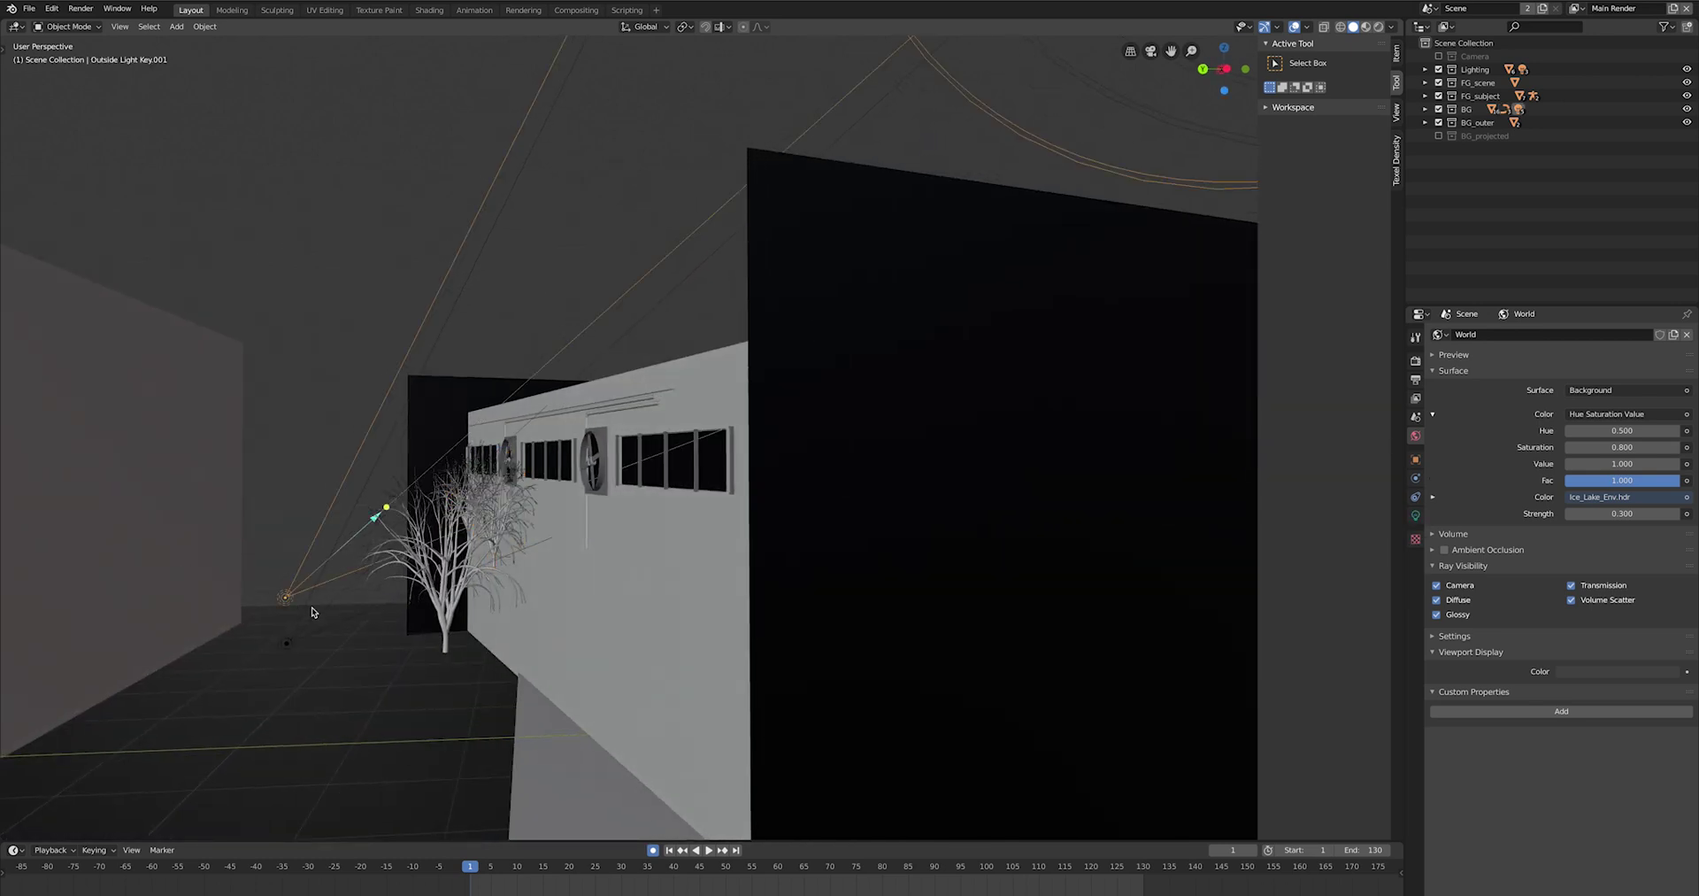
{"action": "left_click", "coordinate": [286, 643]}
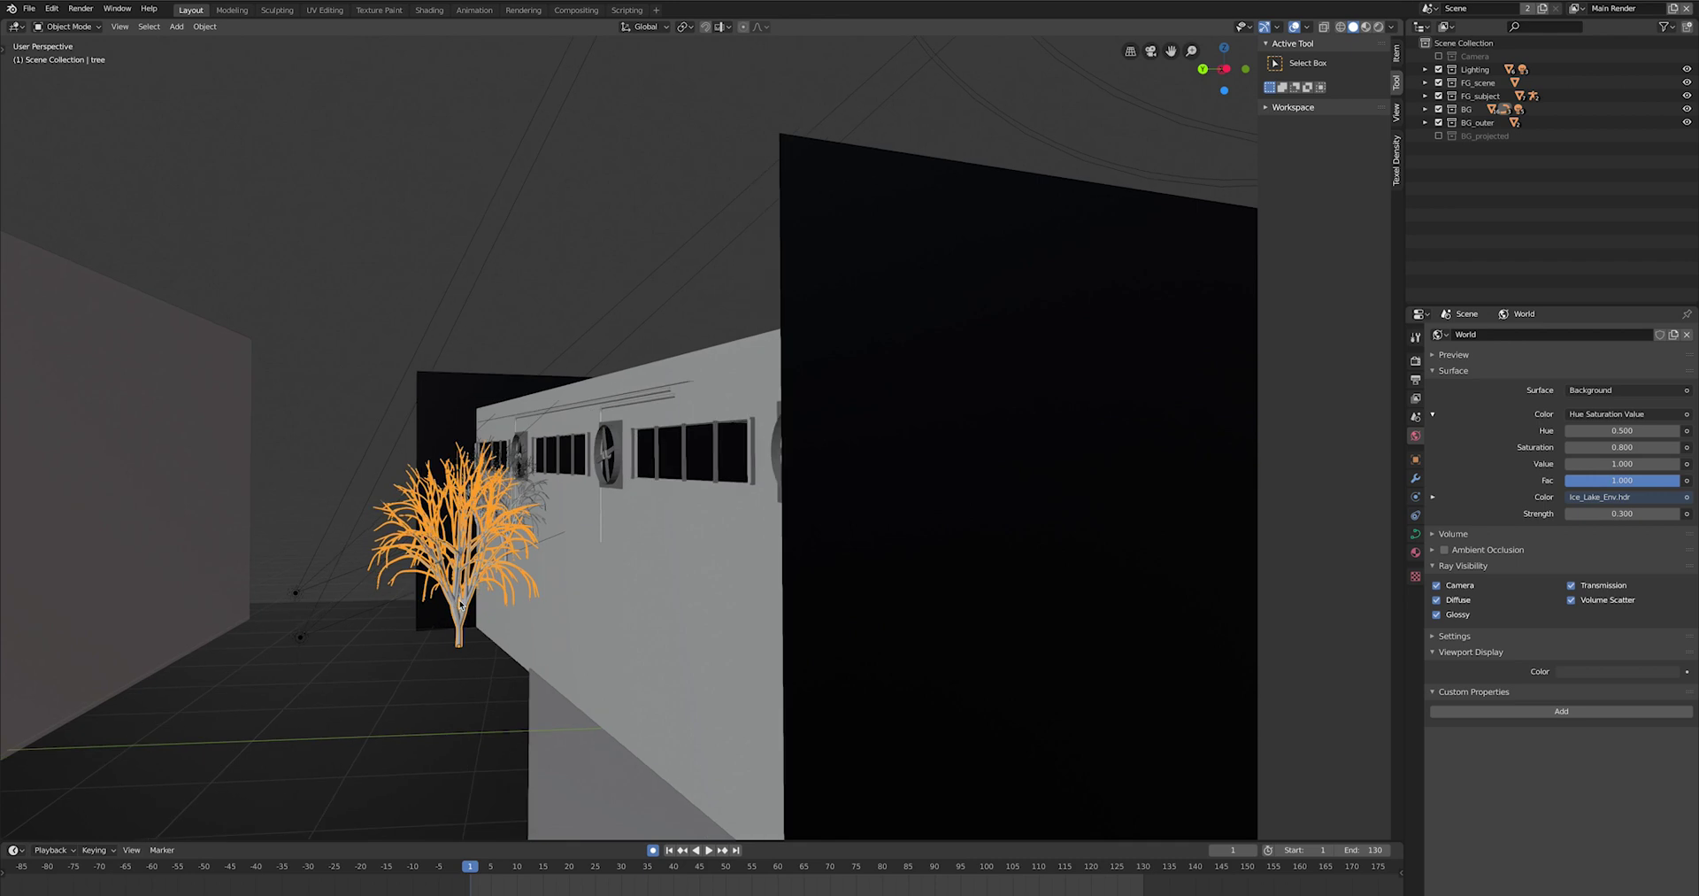
- Frame the selected tree outside the windows and examine it and the outer wall from several angles
{"action": "scroll", "coordinate": [489, 595], "scroll_direction": "up", "scroll_amount": 2}
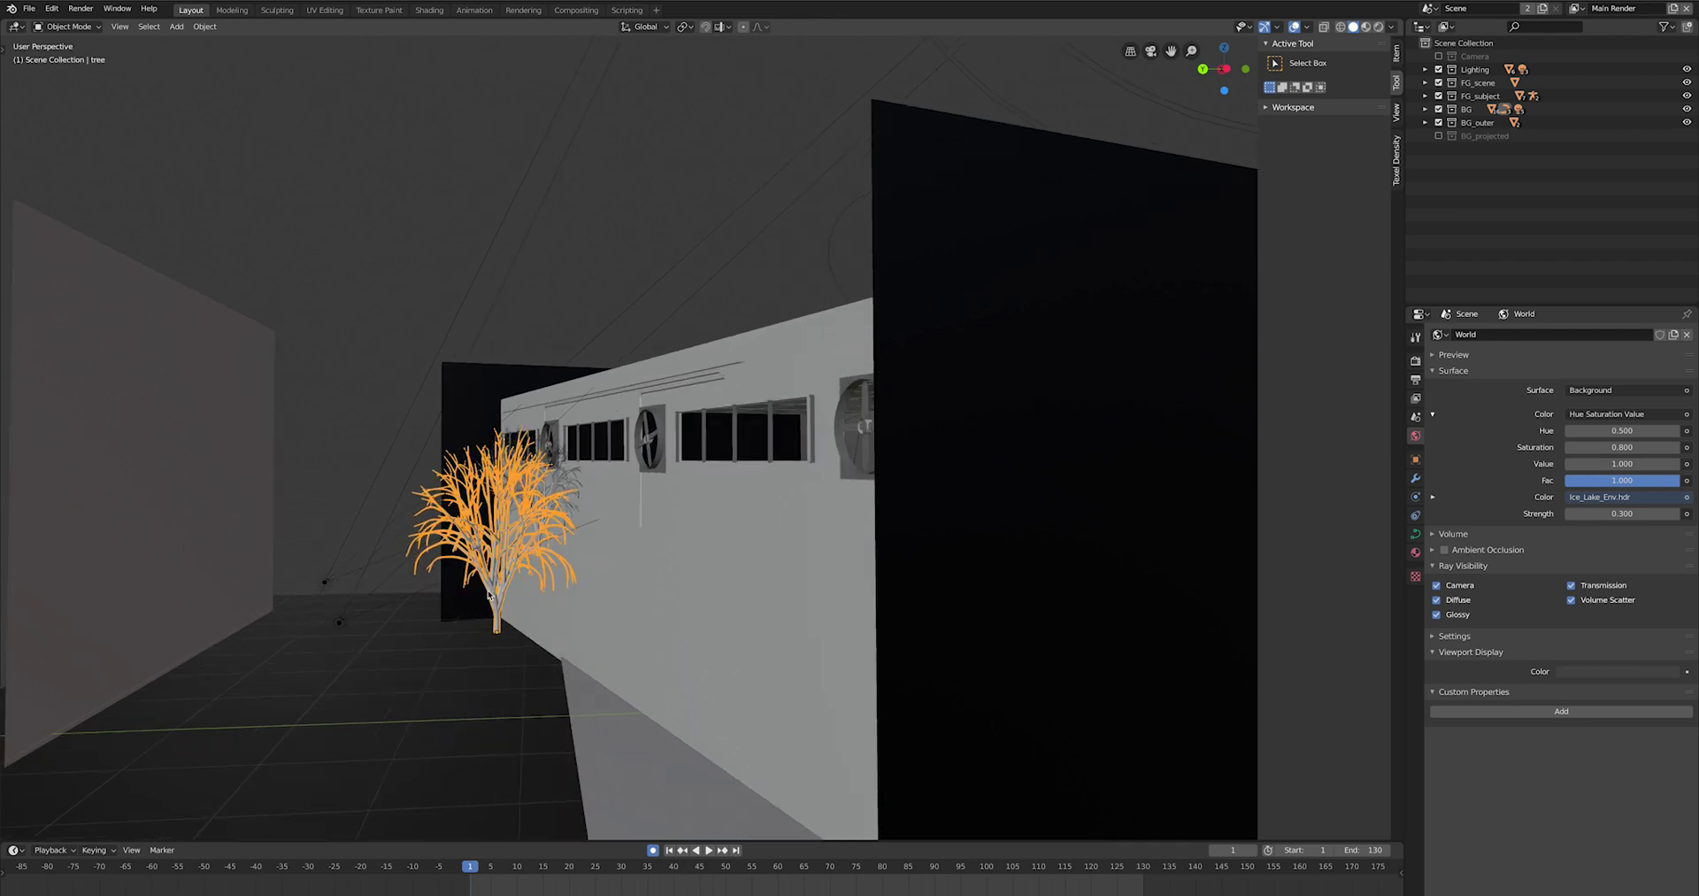
{"action": "scroll", "coordinate": [463, 584], "scroll_direction": "up", "scroll_amount": 3}
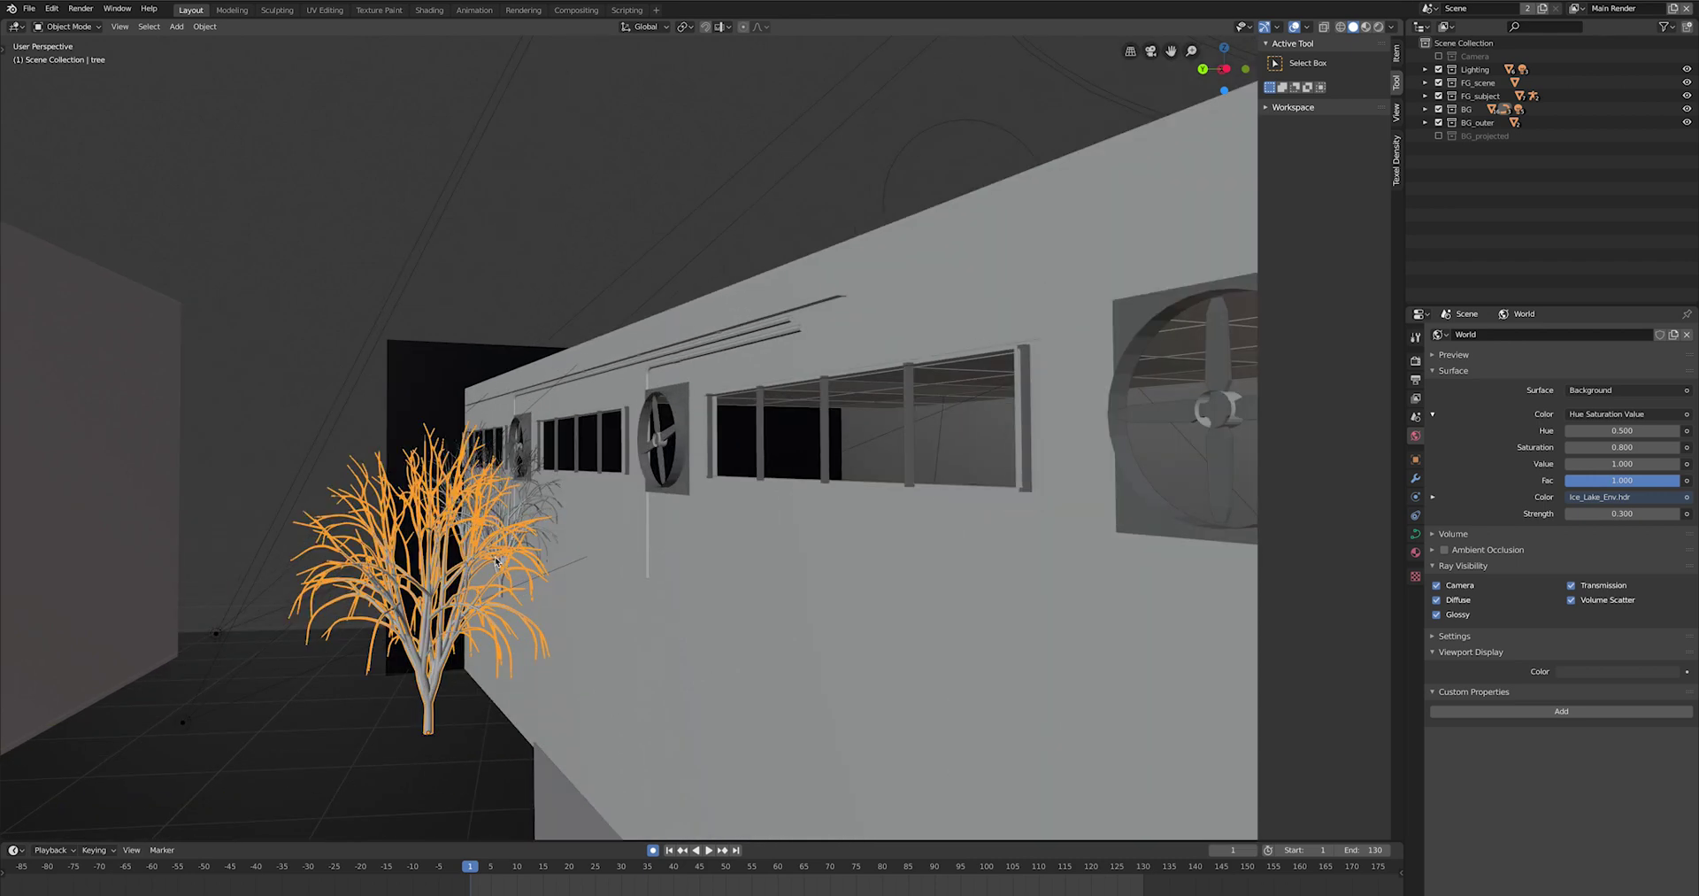
{"action": "key", "text": "KP_Decimal"}
{"action": "scroll", "coordinate": [561, 482], "scroll_direction": "down", "scroll_amount": 3}
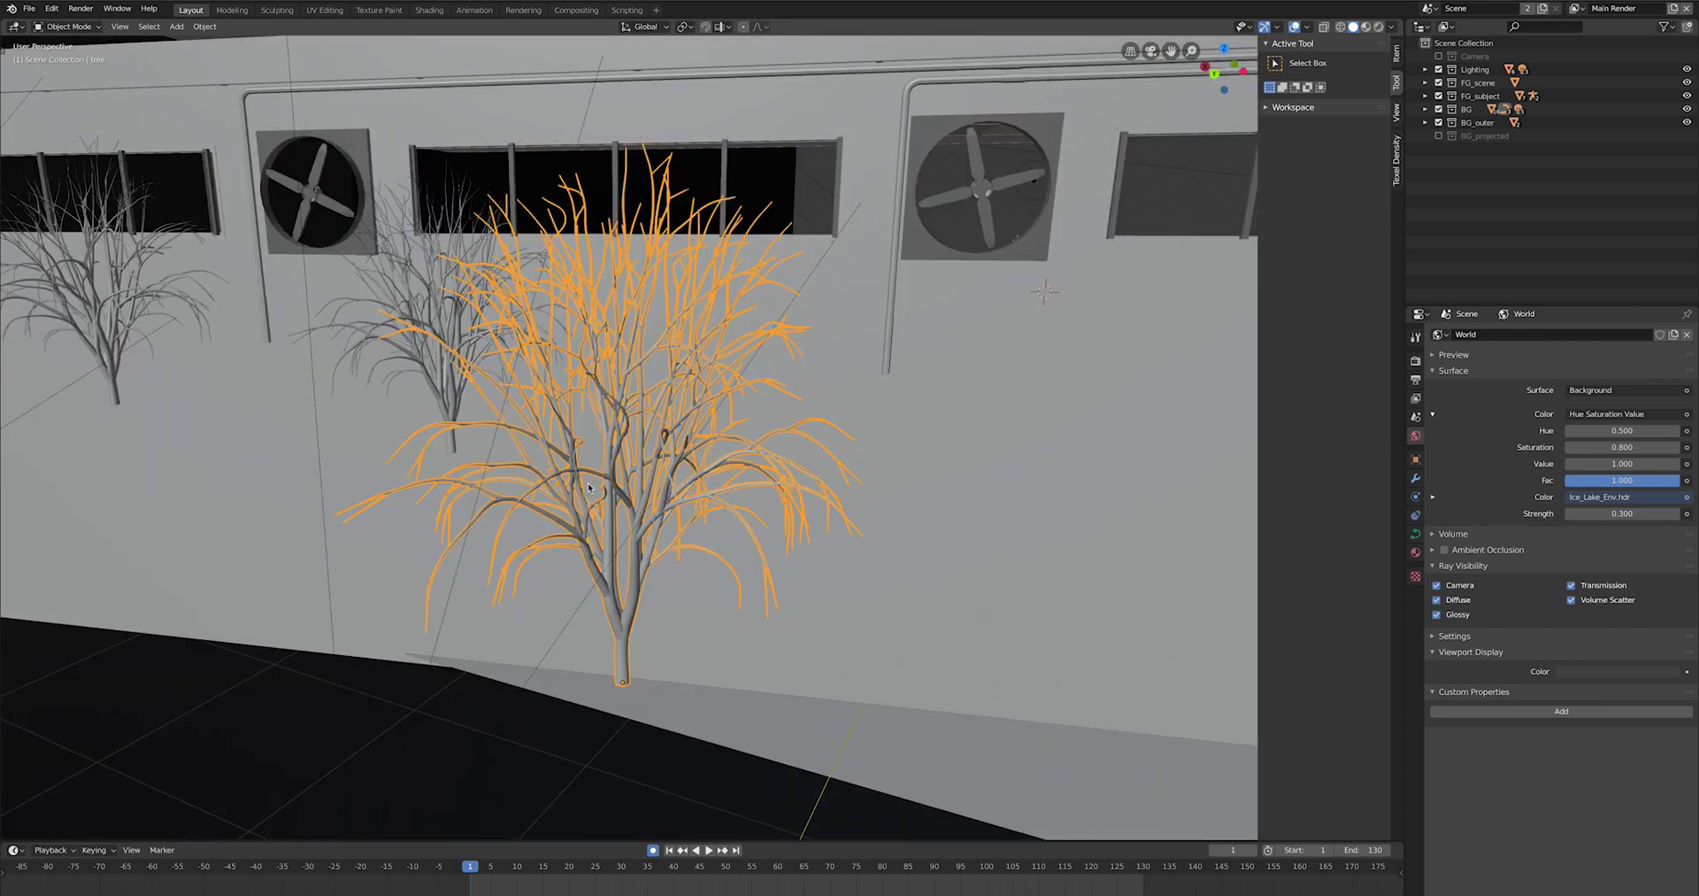
{"action": "middle_click_drag", "start_coordinate": [558, 483], "coordinate": [474, 387]}
{"action": "scroll", "coordinate": [538, 486], "scroll_direction": "up", "scroll_amount": 3}
{"action": "scroll", "coordinate": [538, 486], "scroll_direction": "down", "scroll_amount": 2}
{"action": "scroll", "coordinate": [548, 486], "scroll_direction": "up", "scroll_amount": 2}
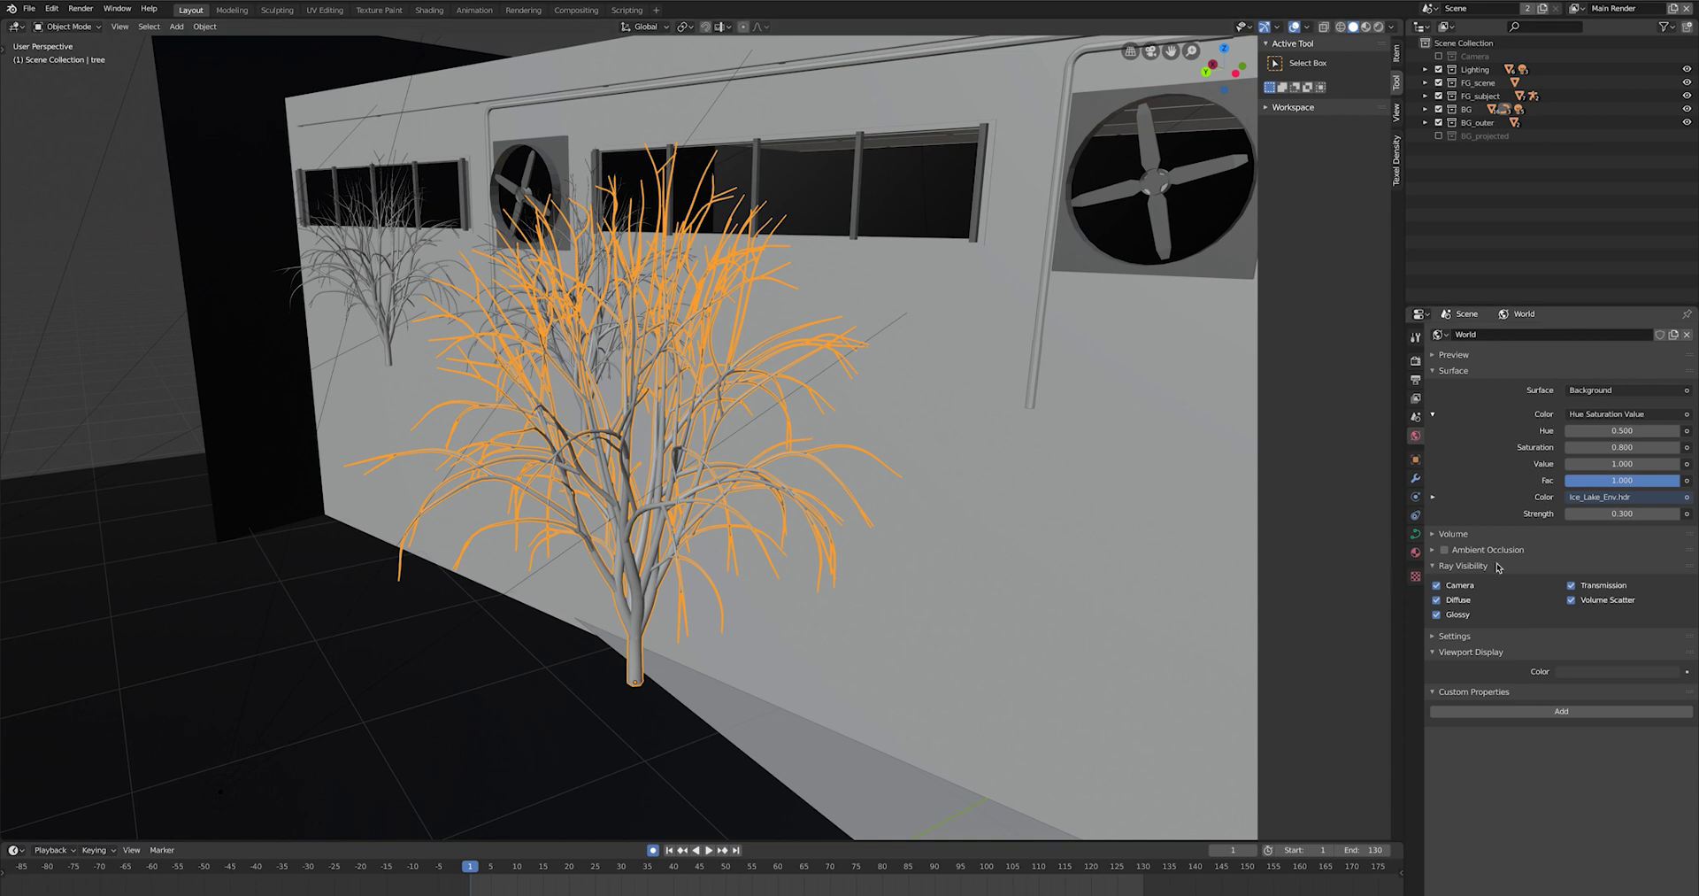
{"action": "key", "text": "ctrl+Tab"}
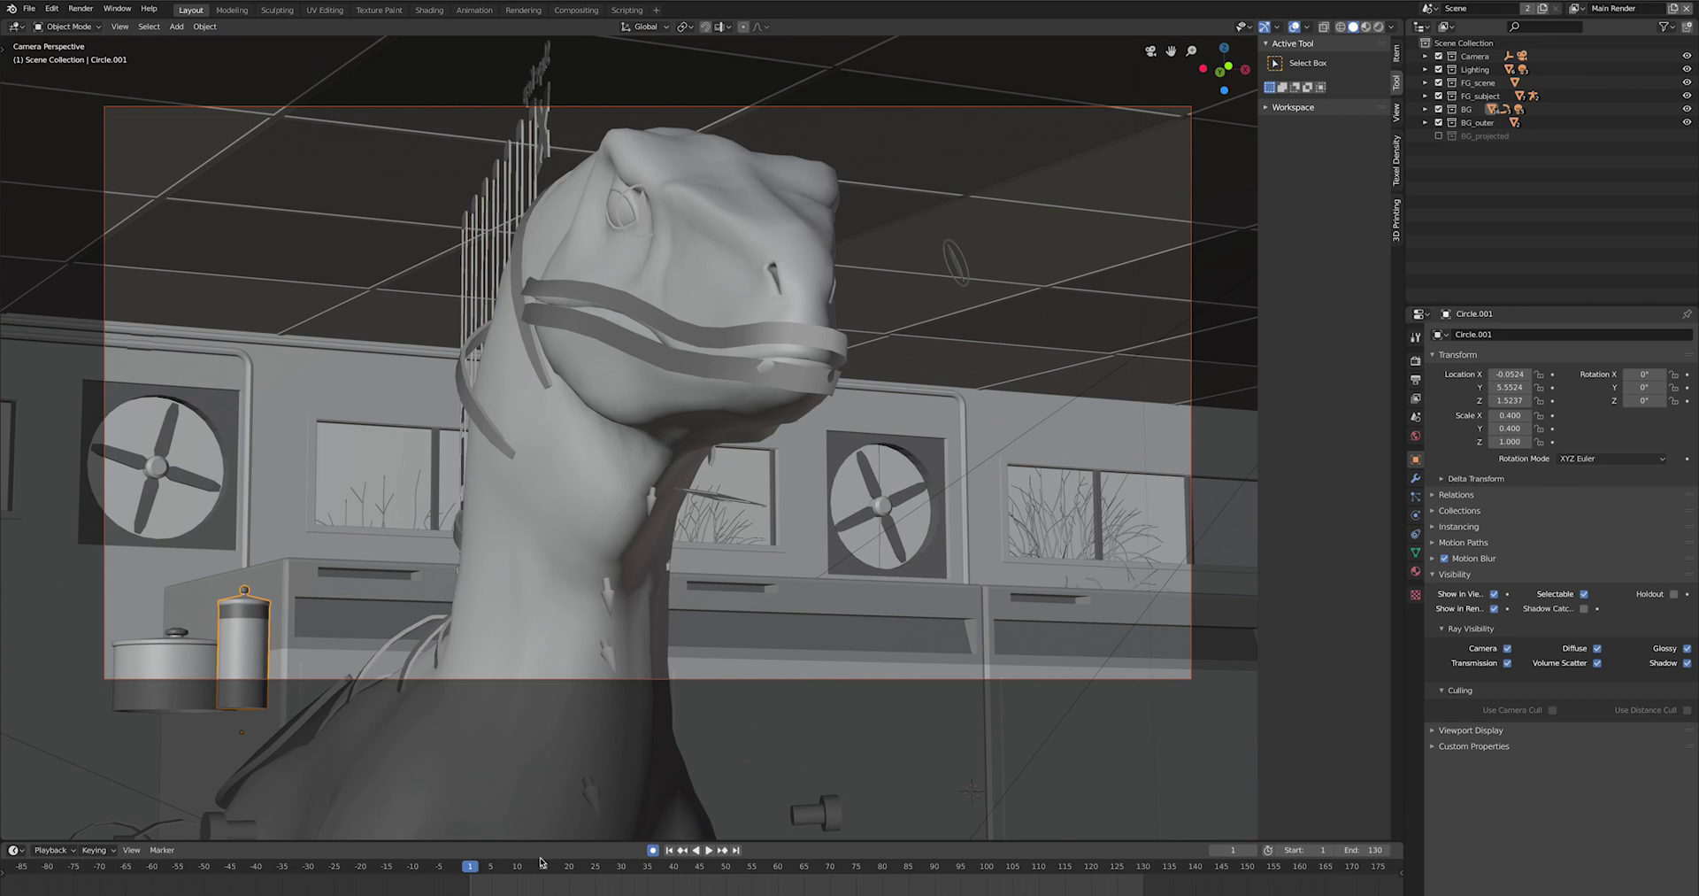
- Scrub and play the shot through the camera view and select the camera to show its keyframes
{"action": "left_click_drag", "start_coordinate": [570, 876], "coordinate": [870, 879]}
{"action": "key", "text": "space"}
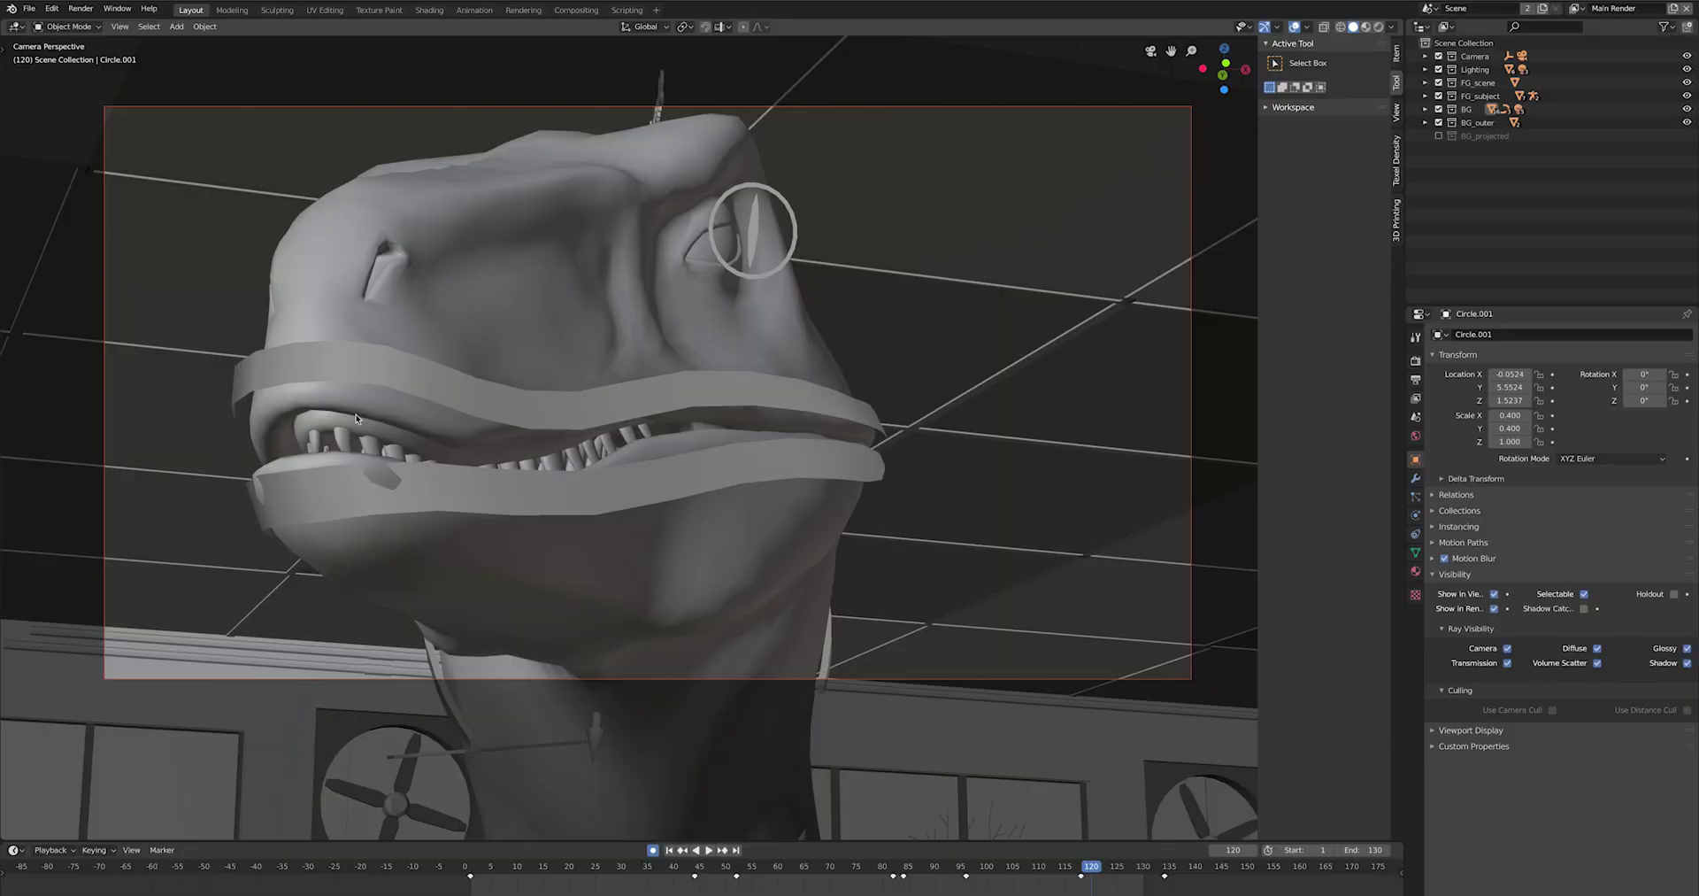
{"action": "left_click", "coordinate": [1192, 217]}
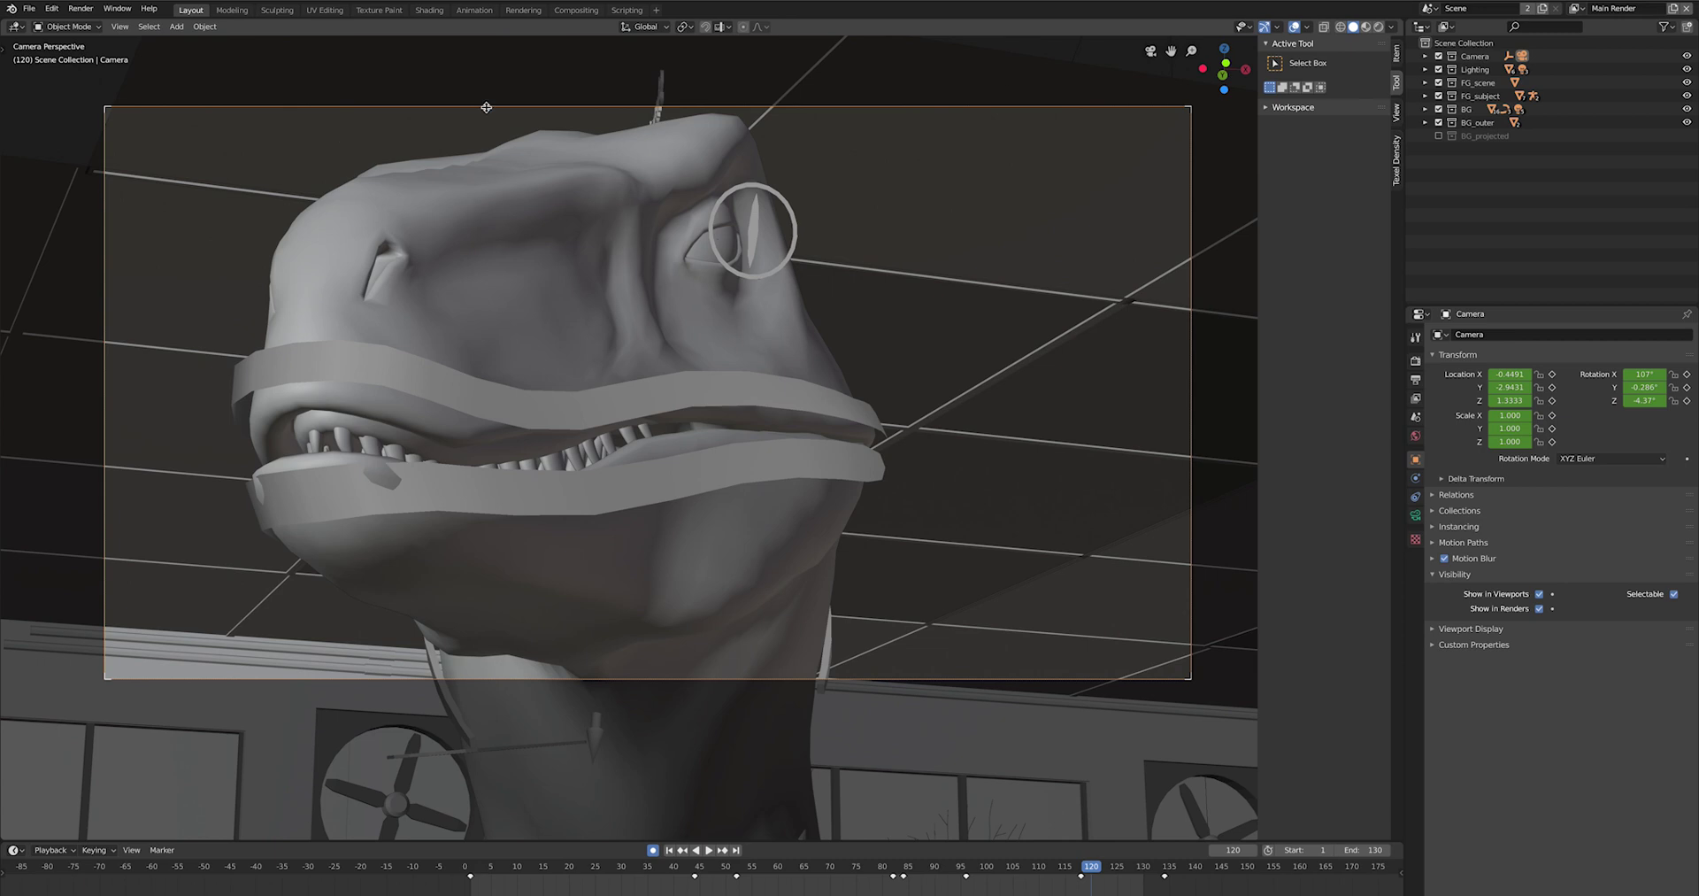
- Select Raptor_Armature and switch it to Pose Mode
{"action": "left_click", "coordinate": [296, 289]}
{"action": "left_click", "coordinate": [68, 28]}
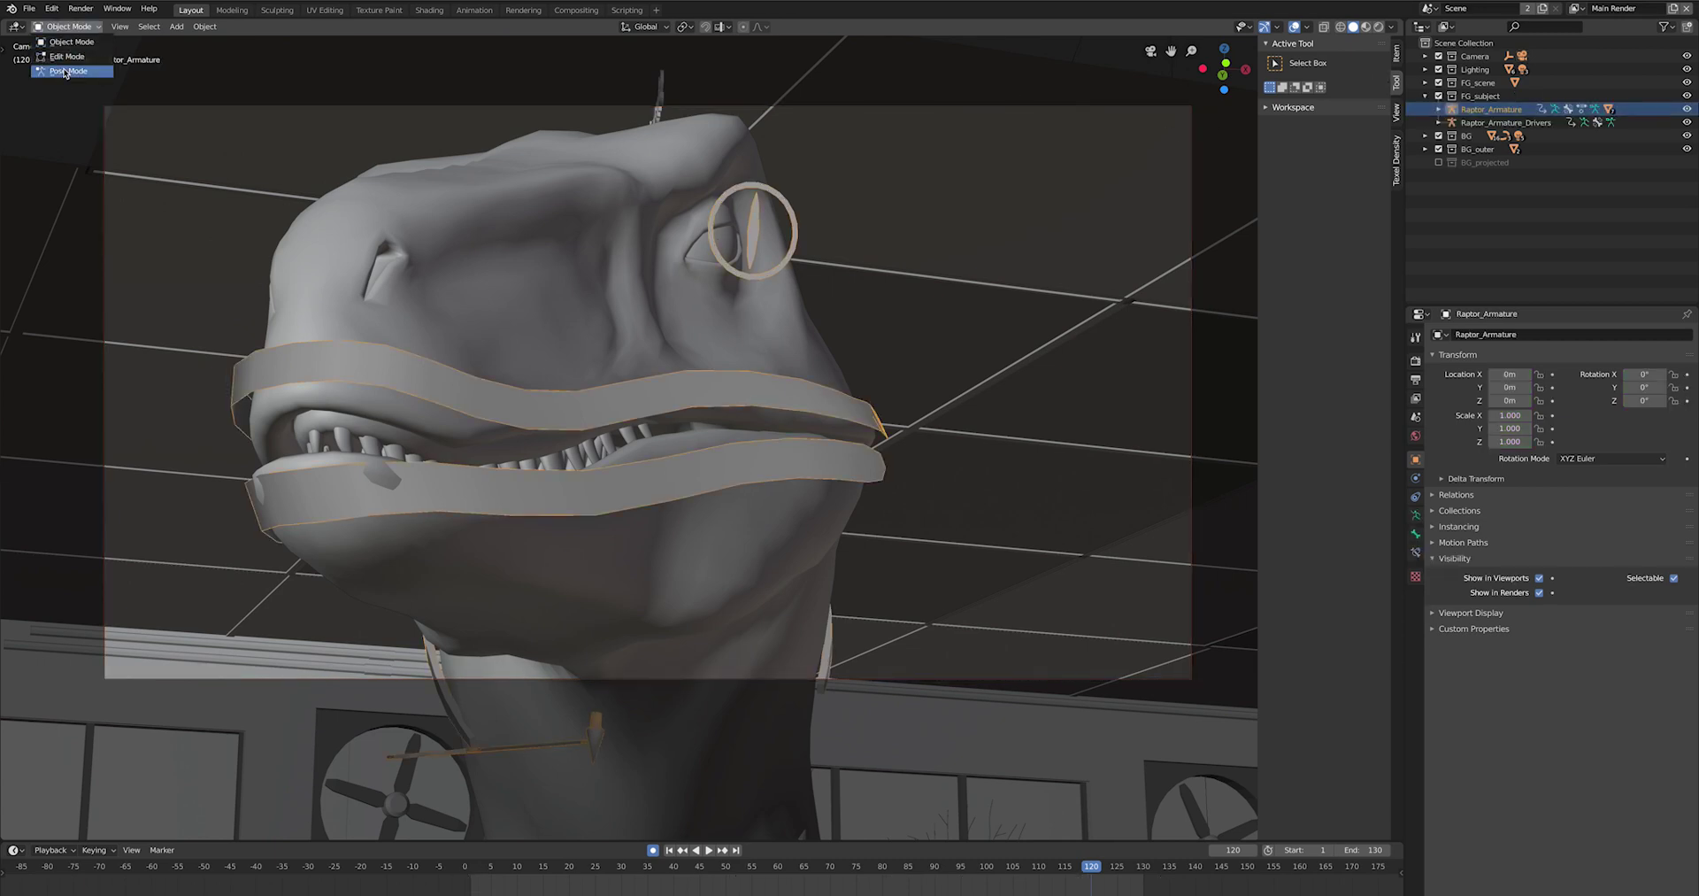
{"action": "left_click", "coordinate": [63, 74]}
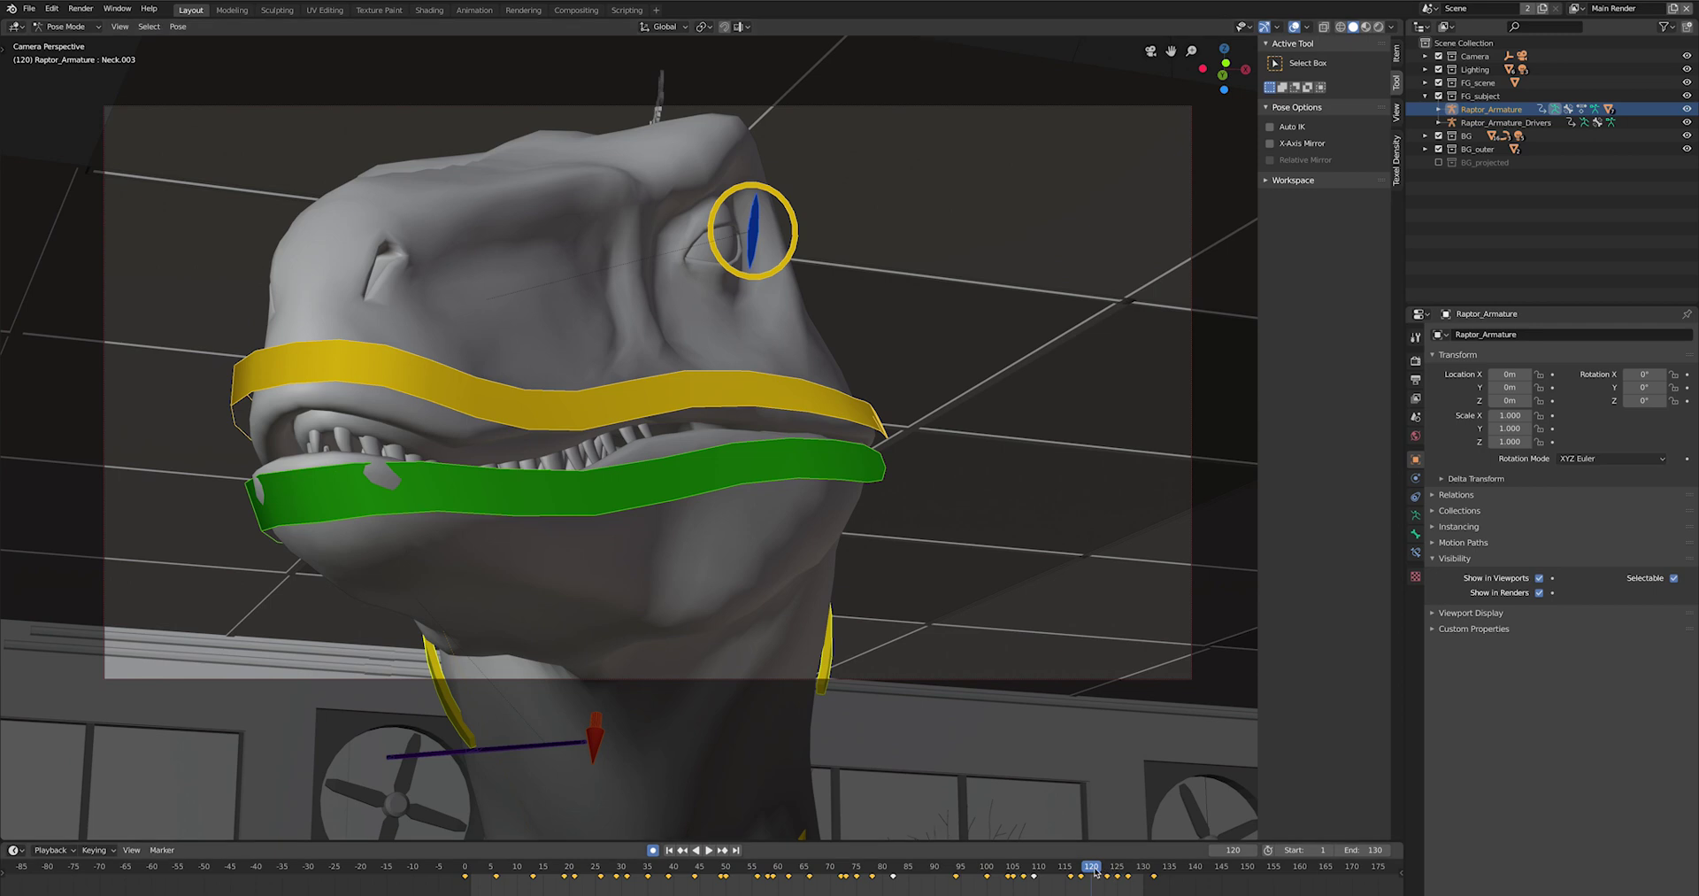
- Play and scrub the raptor's head animation around frame 95, reveal the hidden bone controls and return to the camera view
{"action": "key", "text": "space"}
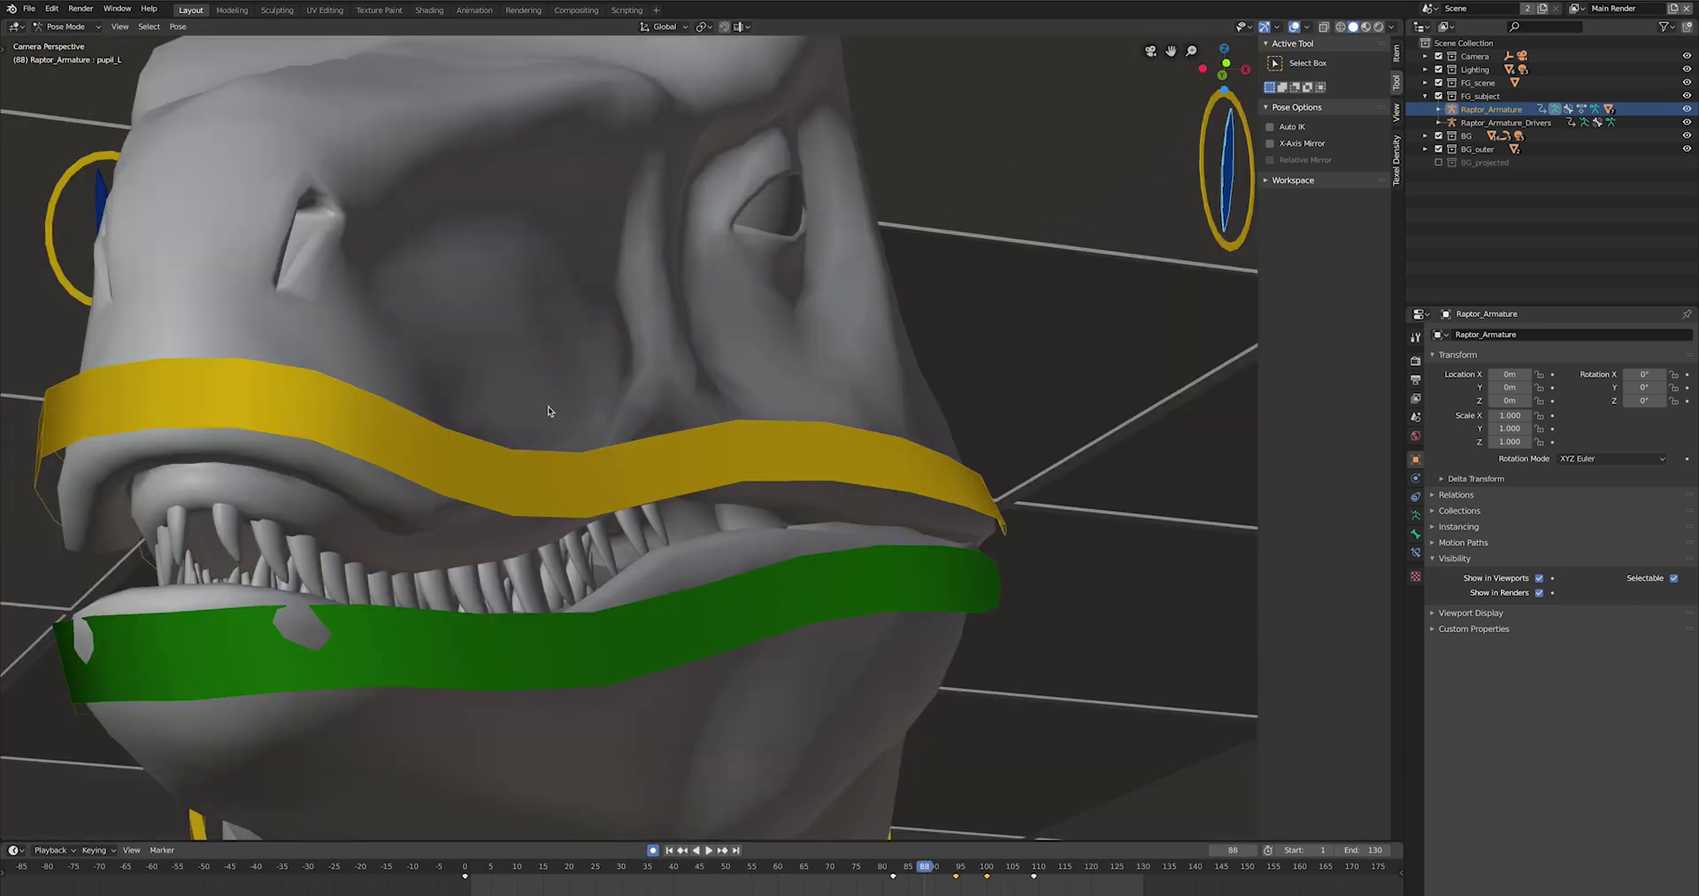
{"action": "middle_click_drag", "start_coordinate": [911, 292], "coordinate": [870, 329]}
{"action": "key", "text": "KP_0"}
{"action": "mouse_move", "coordinate": [928, 873]}
{"action": "left_mouse_down"}
{"action": "mouse_move", "coordinate": [894, 869]}
{"action": "mouse_move", "coordinate": [940, 860]}
{"action": "left_mouse_up"}
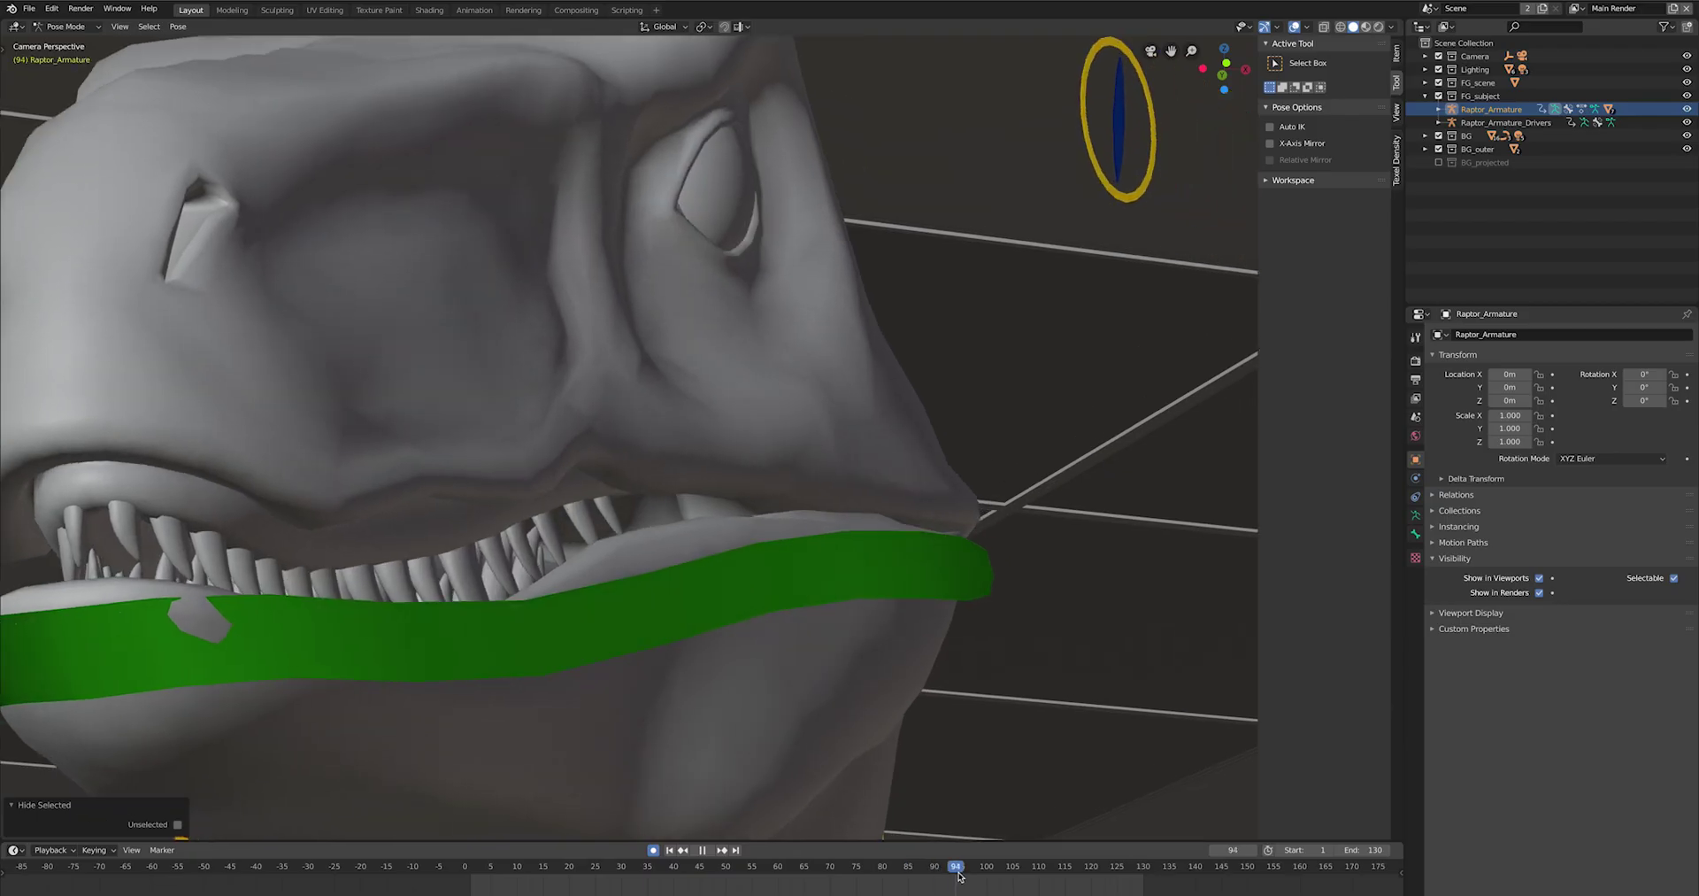
{"action": "left_click_drag", "start_coordinate": [960, 876], "coordinate": [963, 876]}
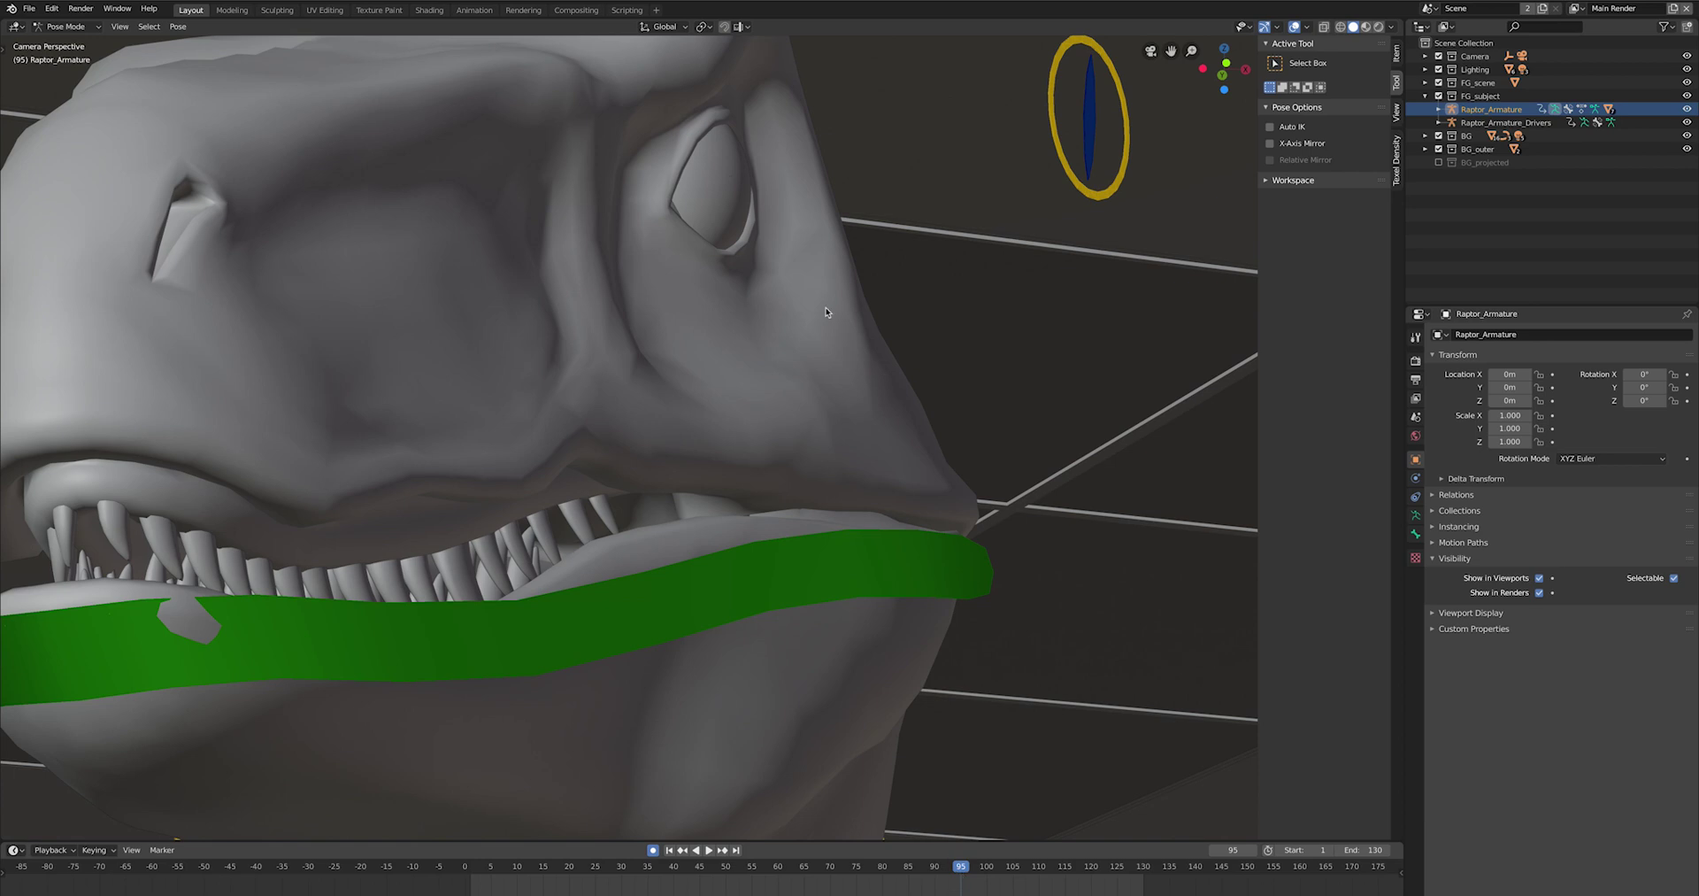
{"action": "key", "text": "alt+h"}
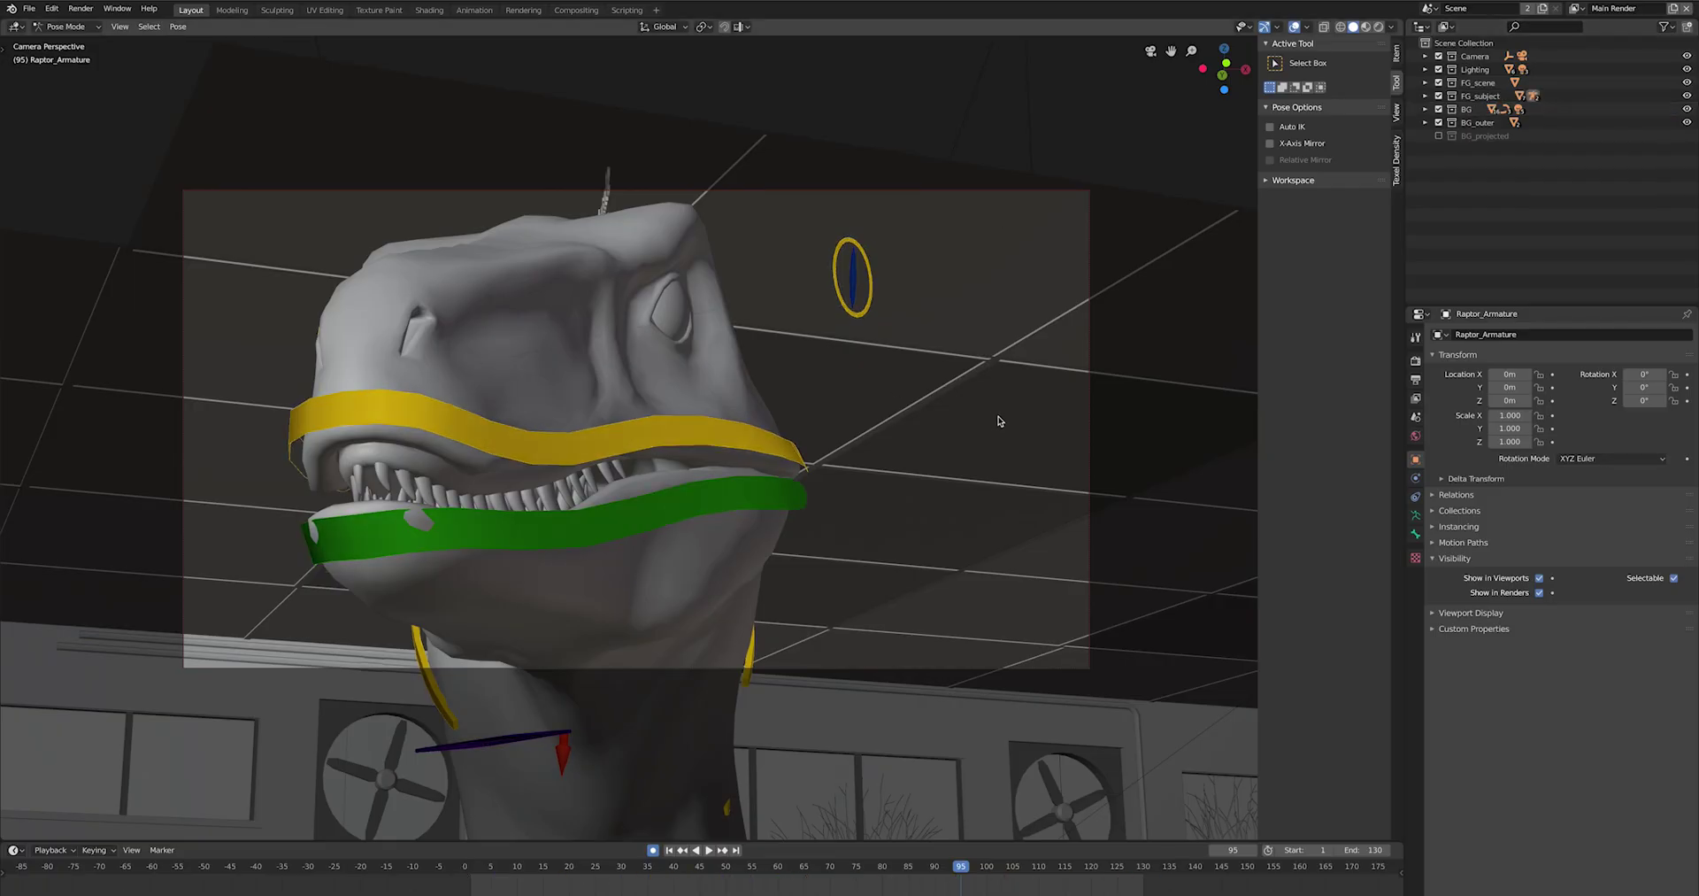
{"action": "key", "text": "KP_0"}
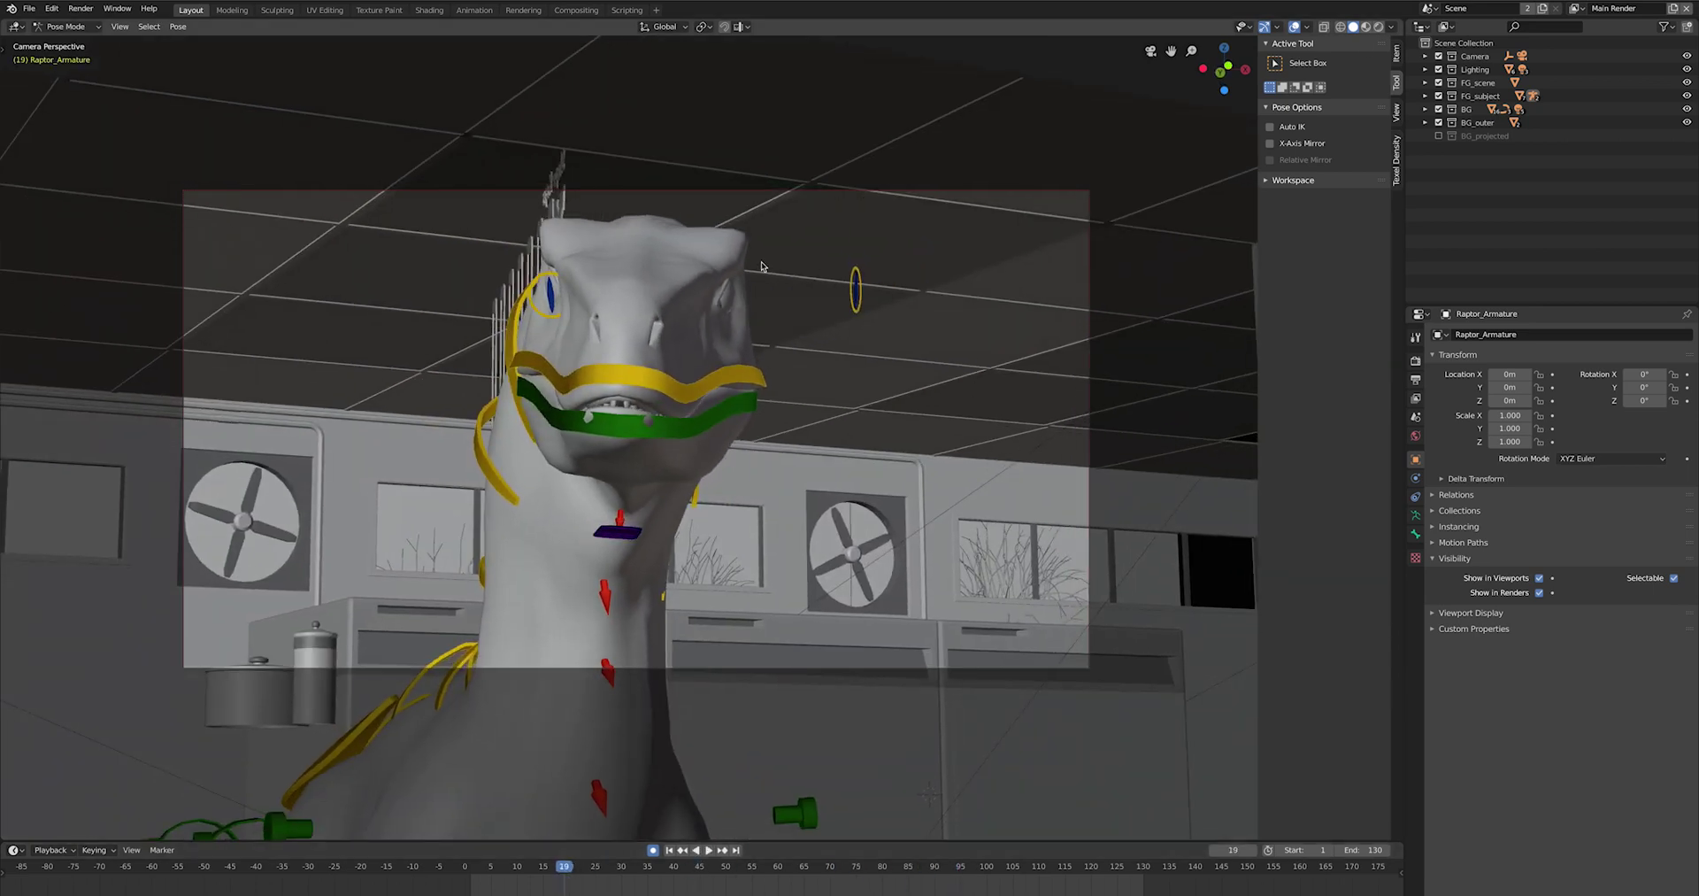
- Exclude the Camera, Lighting, FG_scene, FG_subject and BG_outer collections and enable the BG_projected collection
{"action": "left_click", "coordinate": [1438, 69]}
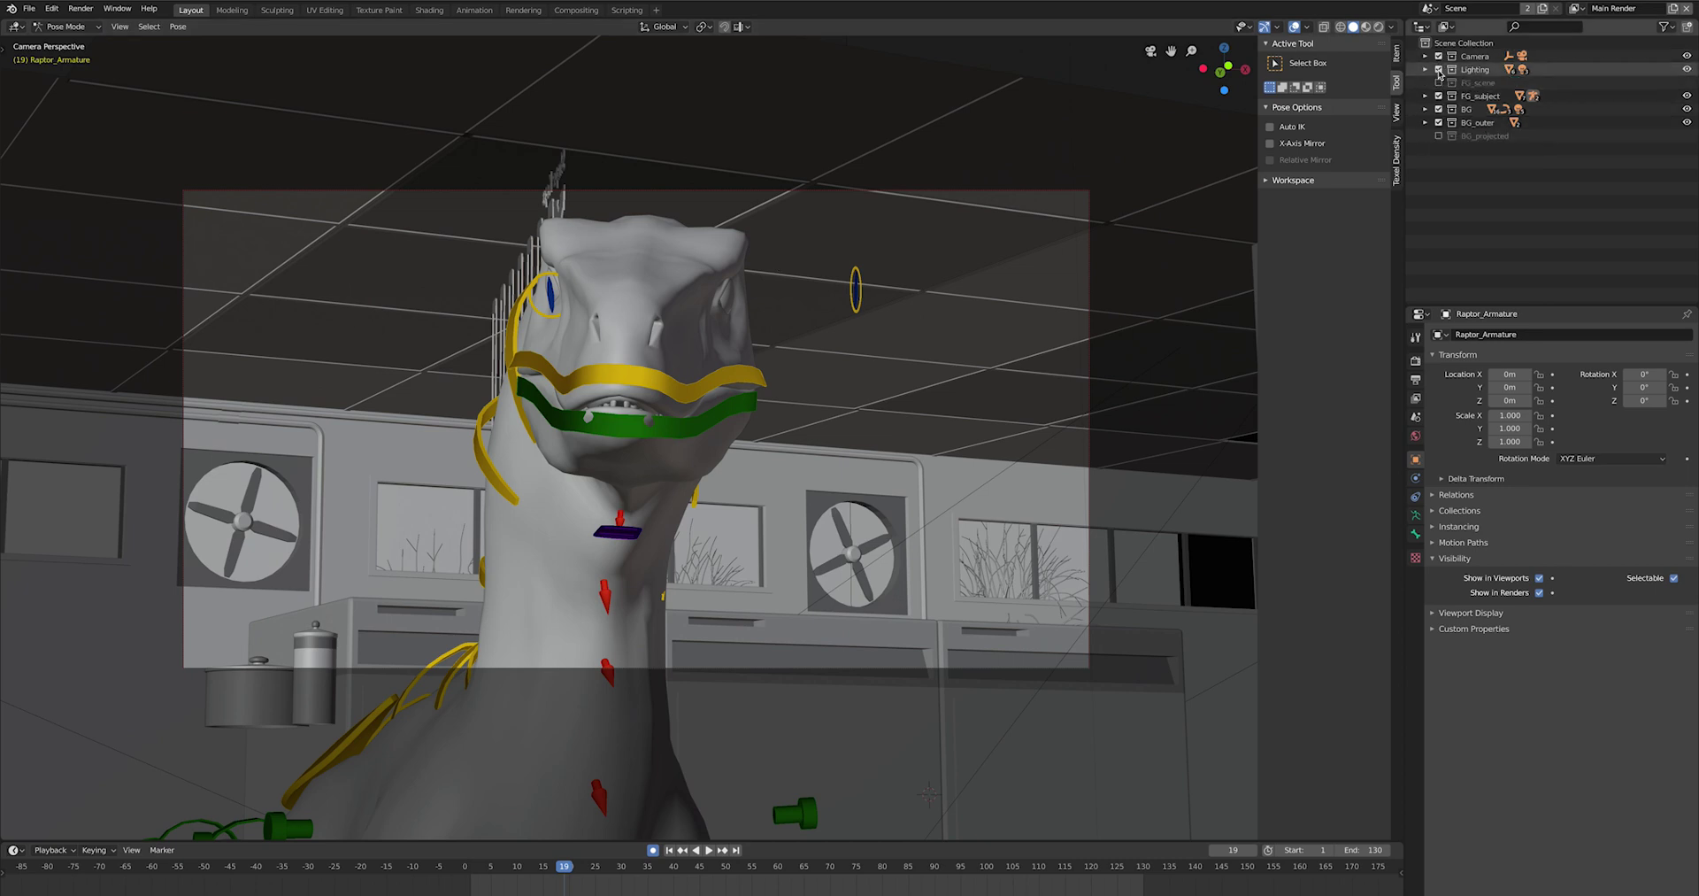
{"action": "left_click", "coordinate": [1438, 82]}
{"action": "left_click", "coordinate": [1438, 56]}
{"action": "left_click", "coordinate": [1438, 96]}
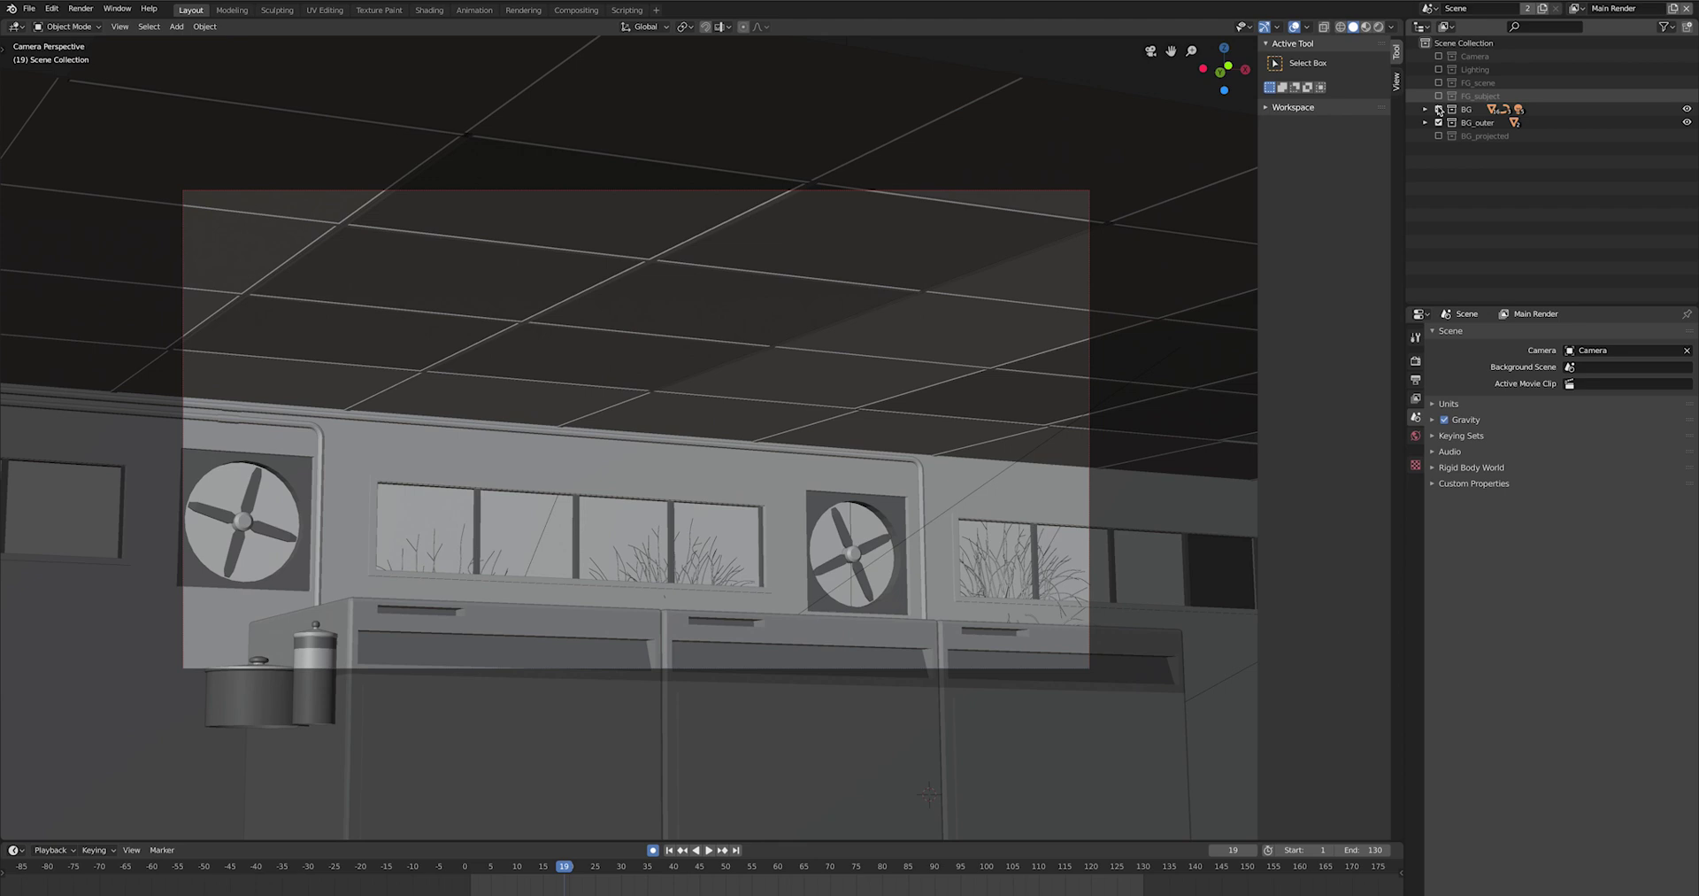
{"action": "left_click", "coordinate": [1439, 122]}
{"action": "left_click", "coordinate": [1438, 136]}
- Examine the wall and ceiling planes of BG_projectionMap from several angles
{"action": "middle_click_drag", "start_coordinate": [869, 480], "coordinate": [891, 490]}
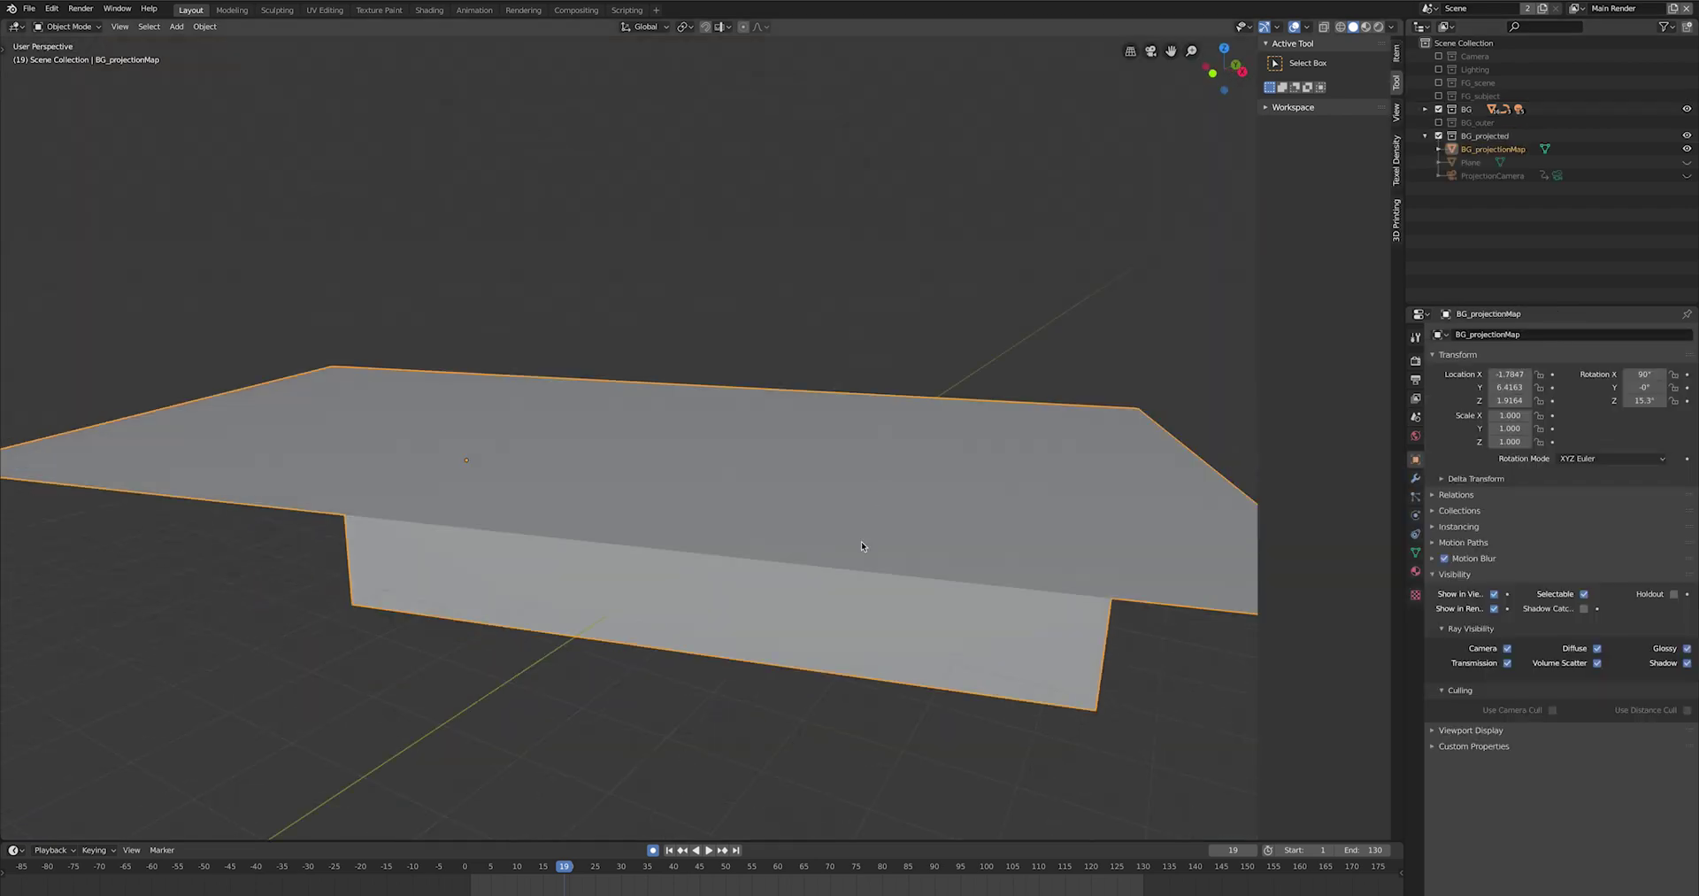
{"action": "scroll", "coordinate": [774, 634], "scroll_direction": "down", "scroll_amount": 5}
{"action": "middle_click_drag", "start_coordinate": [774, 626], "coordinate": [824, 610]}
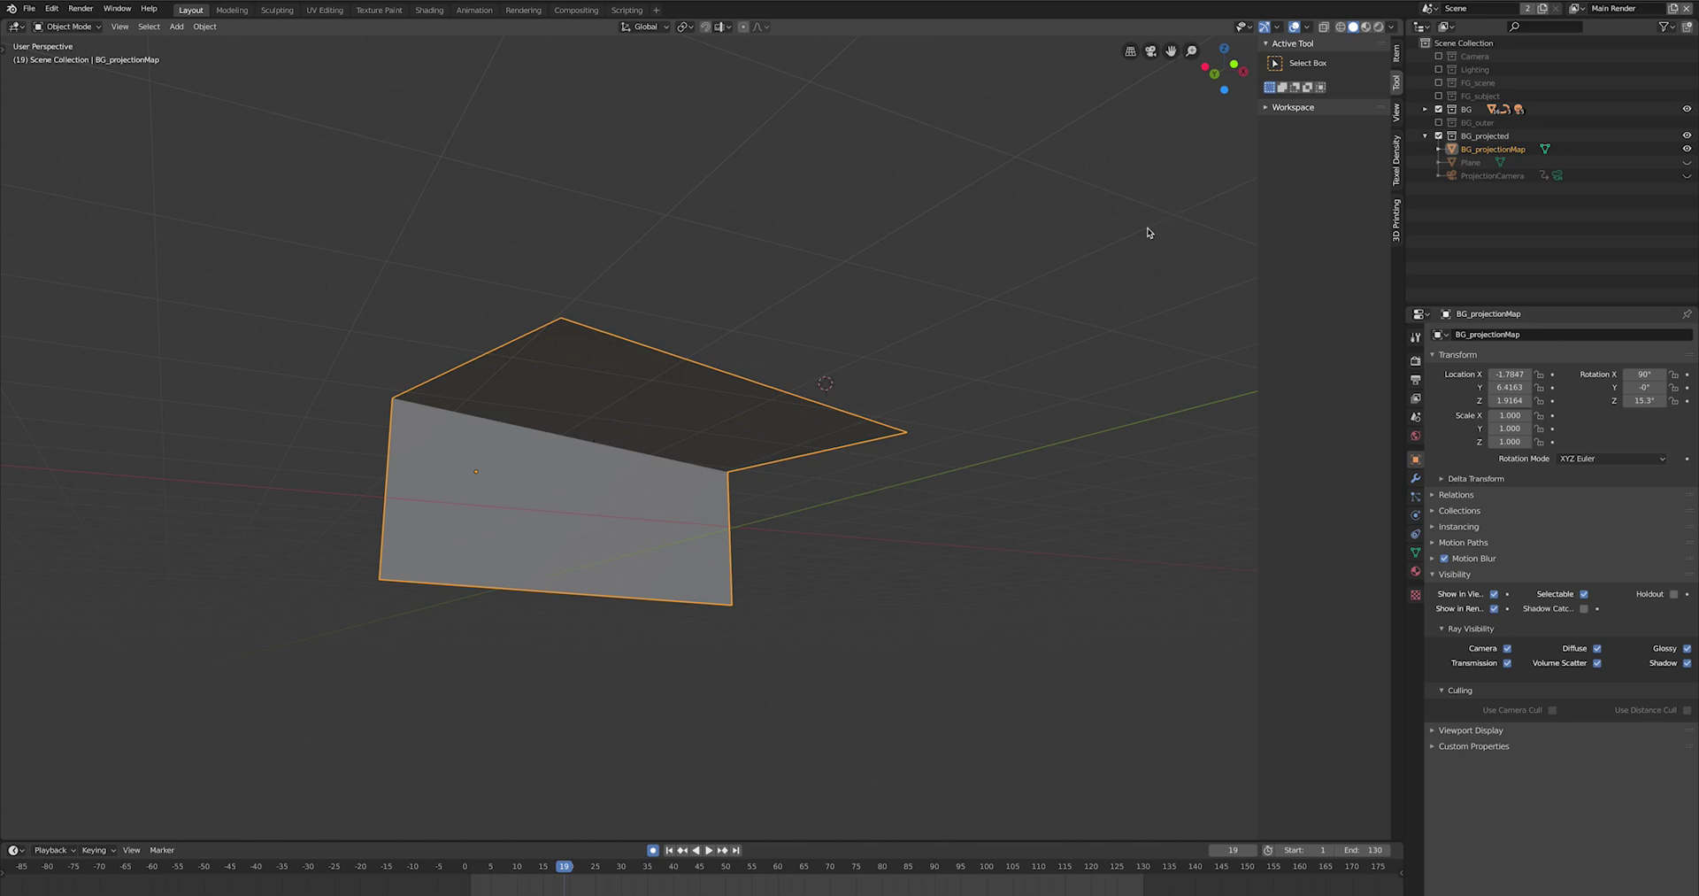
{"action": "key", "text": "KP_1"}
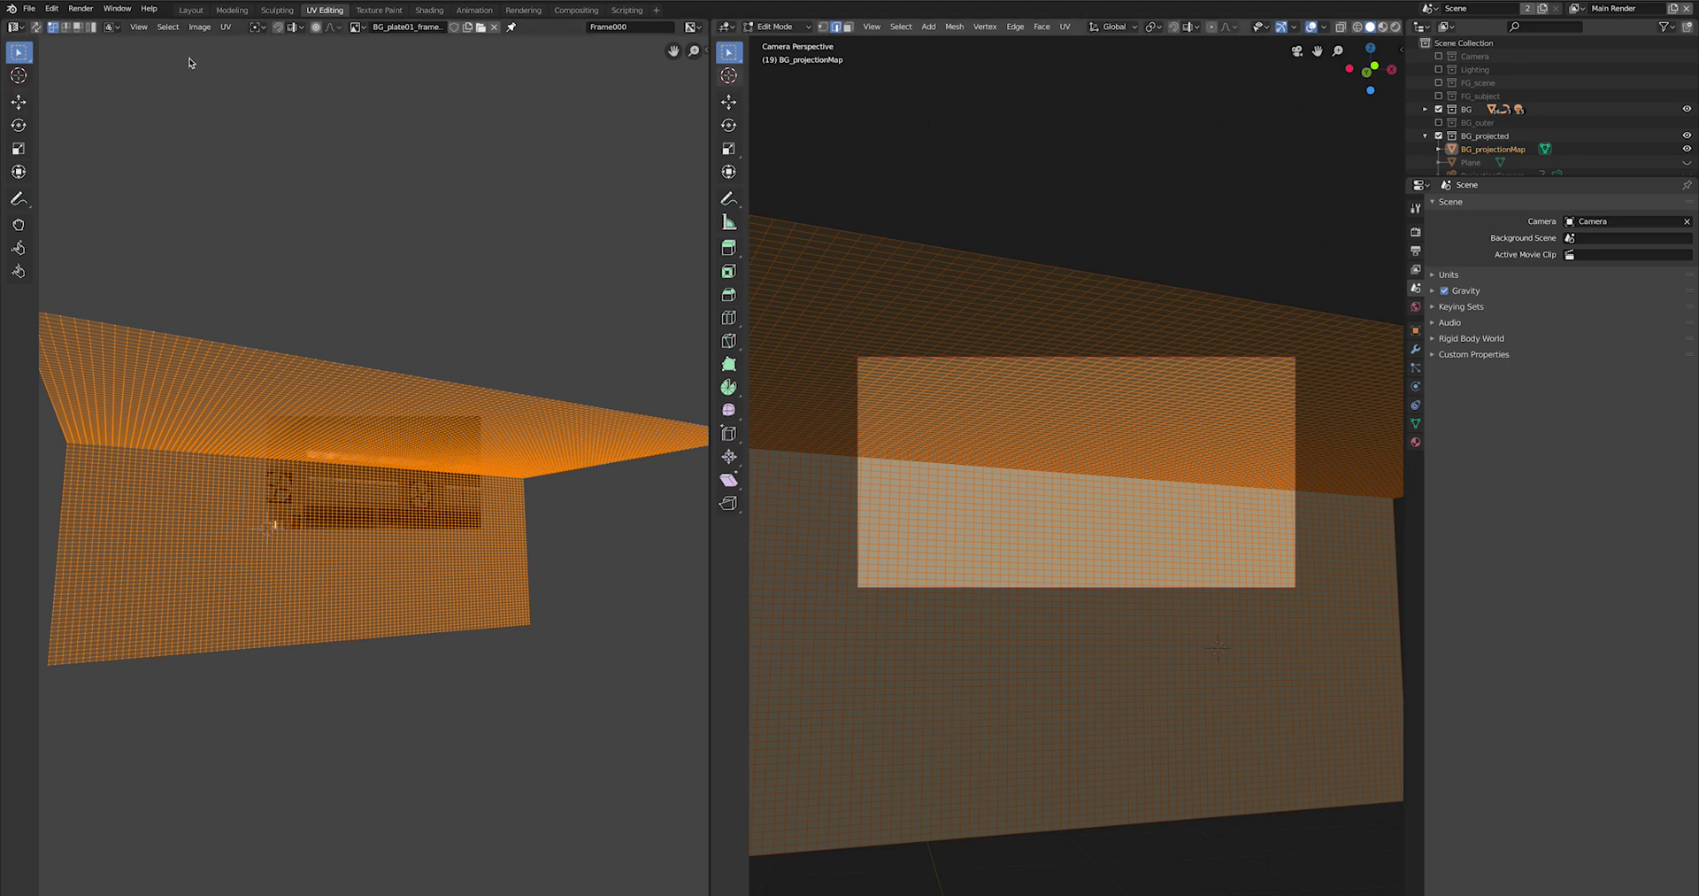
- Leave Edit Mode on BG_projectionMap and fit the whole first BG_plate01 image in the image view
{"action": "key", "text": "Tab"}
{"action": "key", "text": "Home"}
{"action": "scroll", "coordinate": [423, 472], "scroll_direction": "up", "scroll_amount": 1}
{"action": "scroll", "coordinate": [409, 453], "scroll_direction": "down", "scroll_amount": 1}
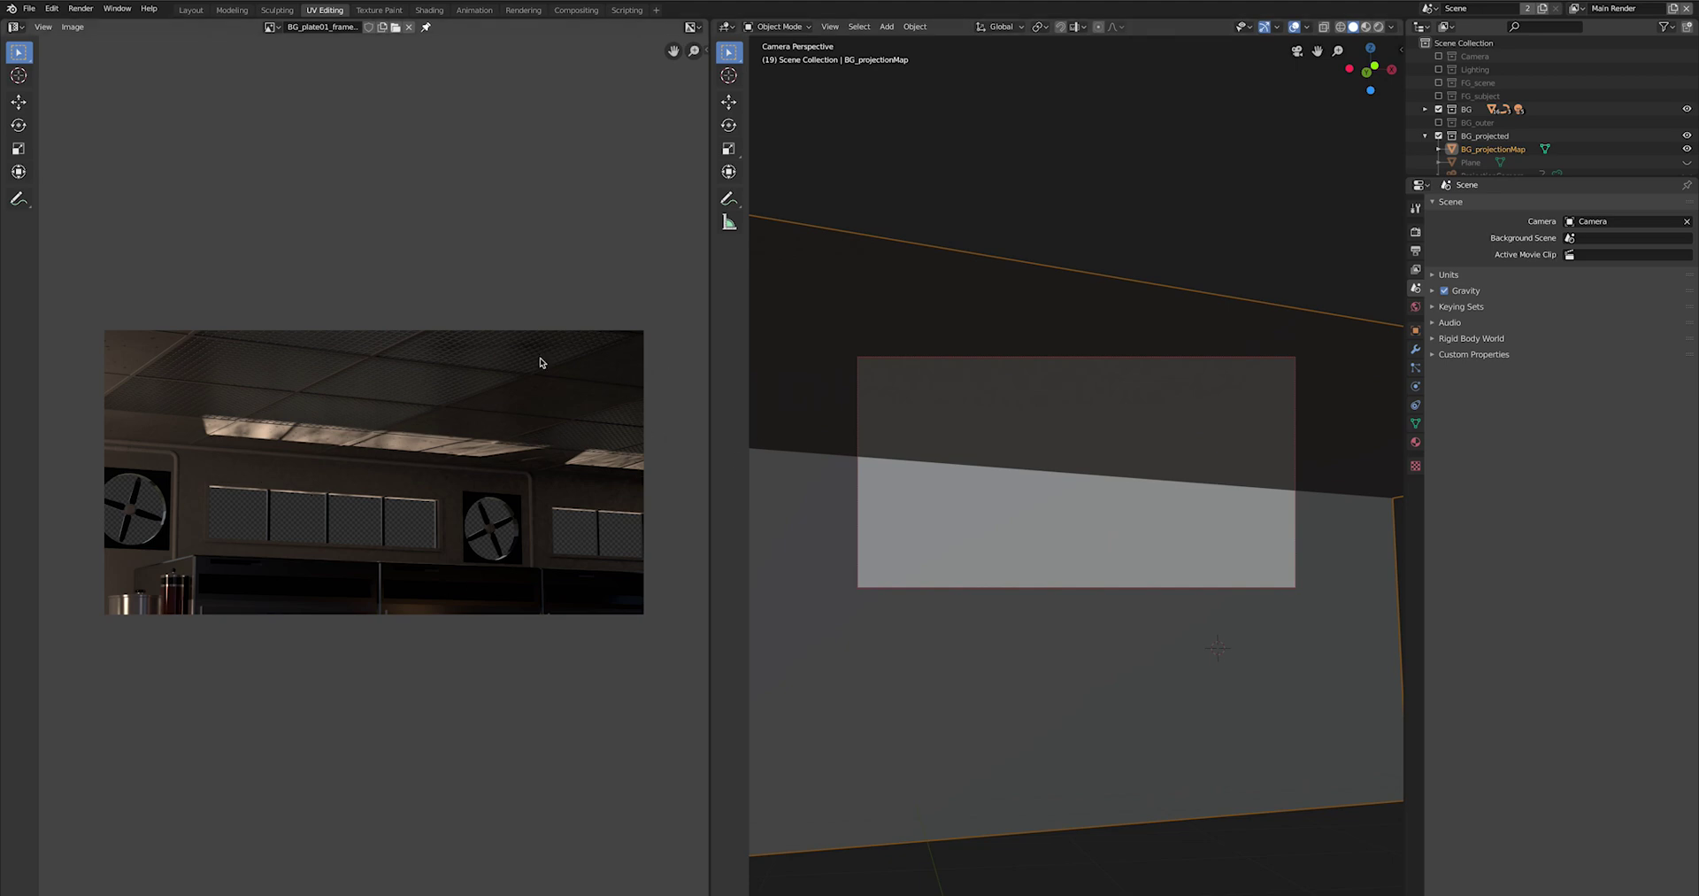
- Display the second BG_plate01 frame and BG_plate02.png in the image editor to view each projection plate
{"action": "left_click", "coordinate": [270, 26]}
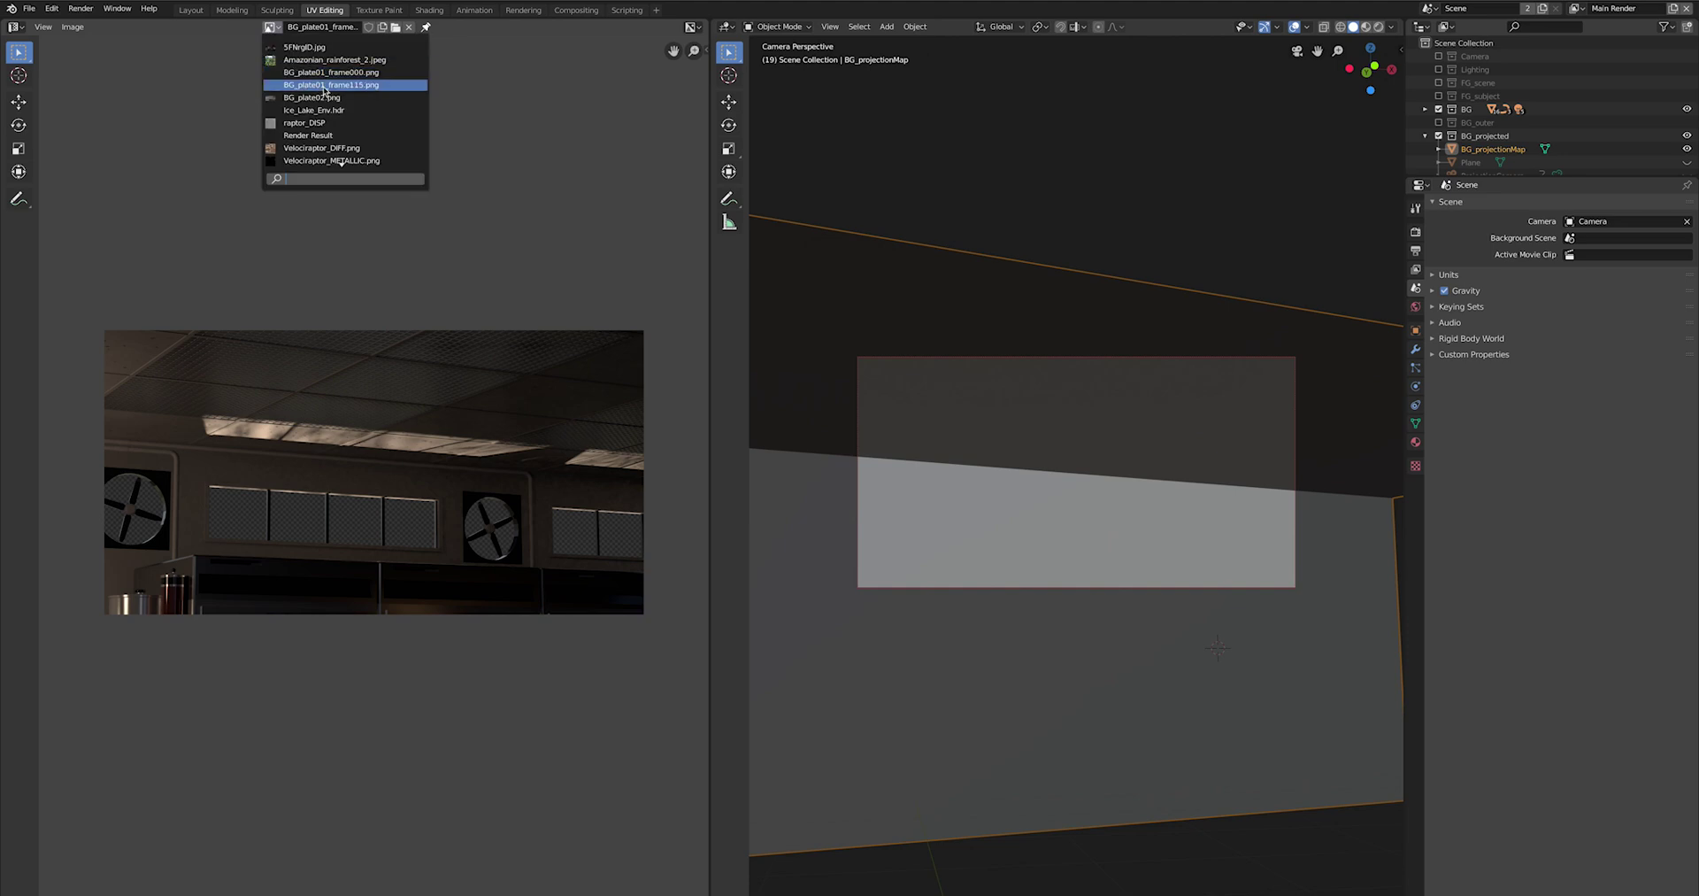
{"action": "left_click", "coordinate": [324, 85]}
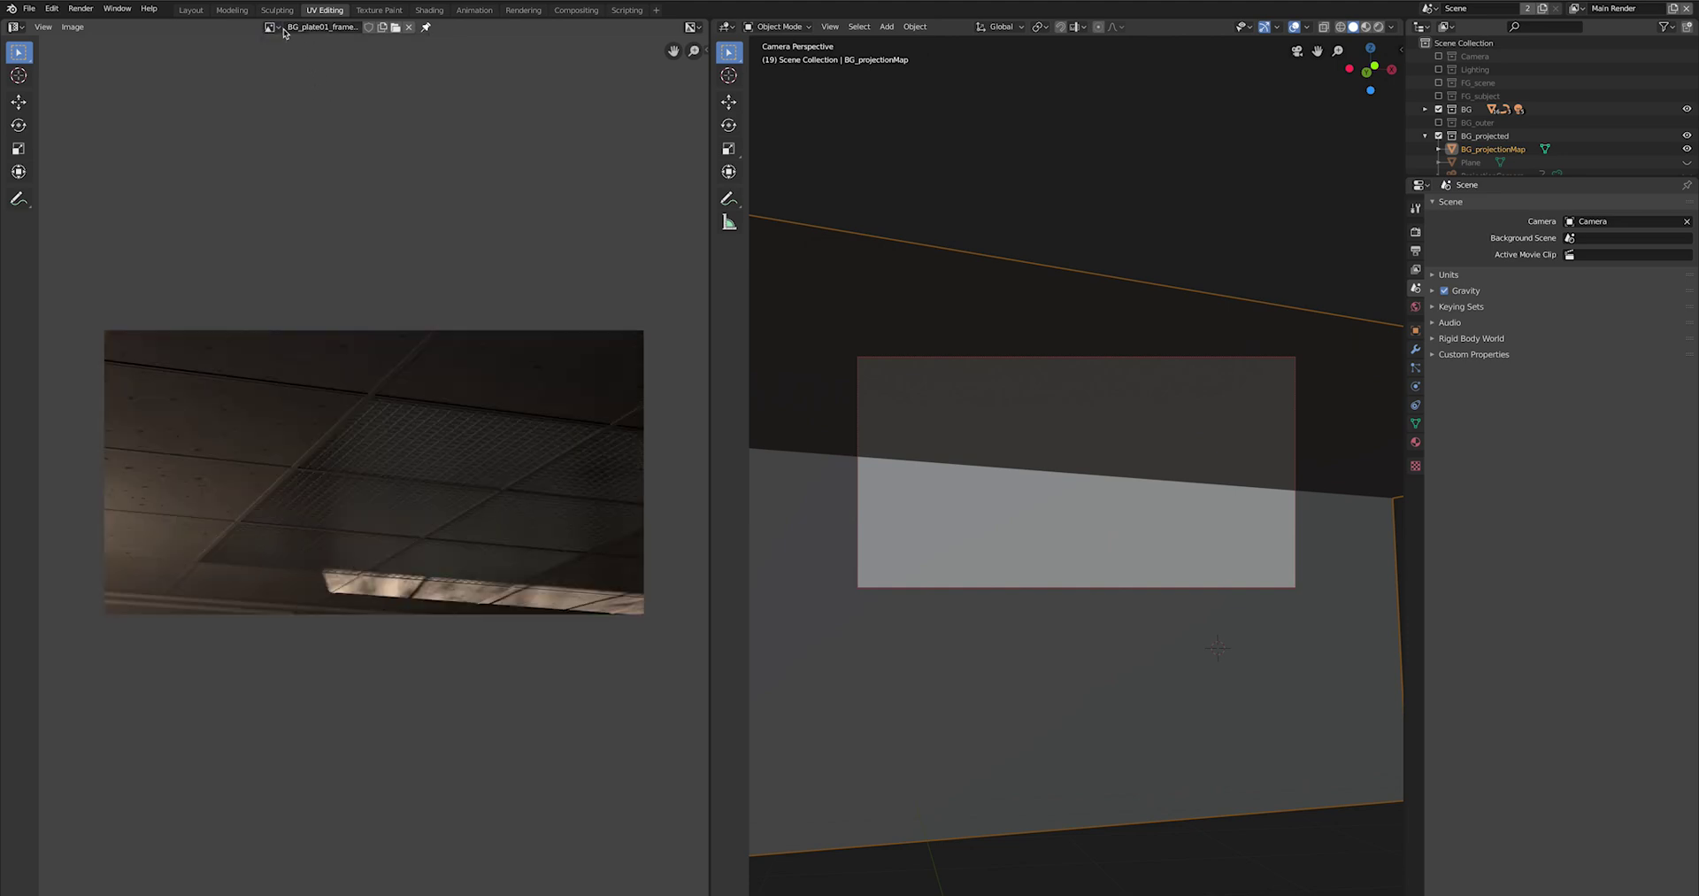
{"action": "left_click", "coordinate": [270, 27]}
{"action": "left_click", "coordinate": [342, 97]}
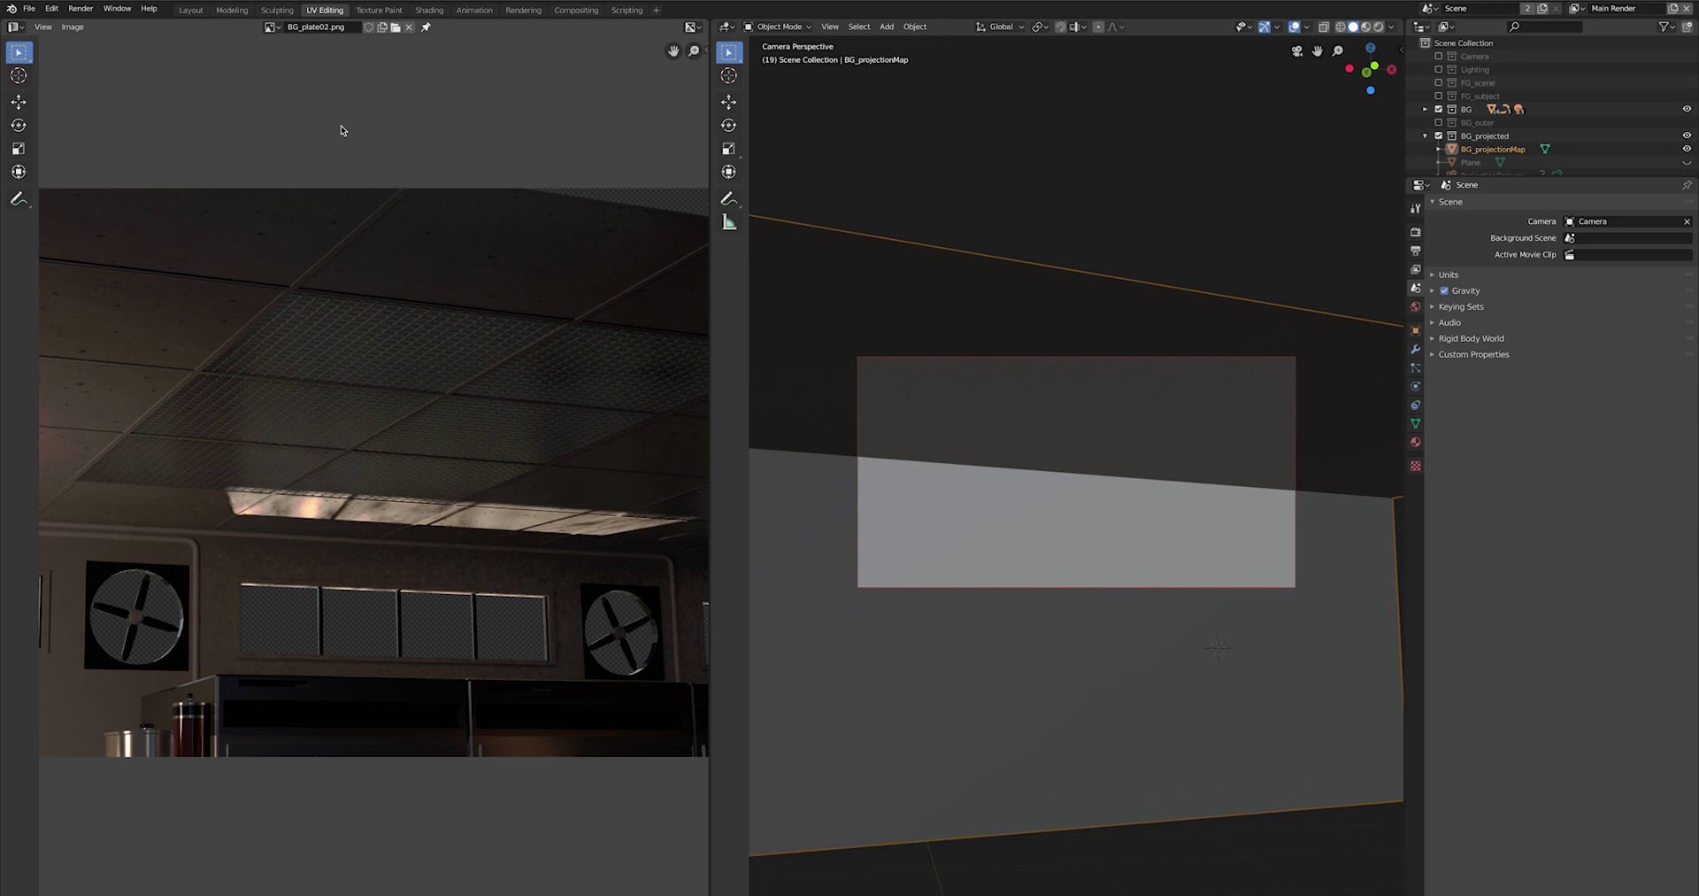
{"action": "scroll", "coordinate": [421, 486], "scroll_direction": "down", "scroll_amount": 3}
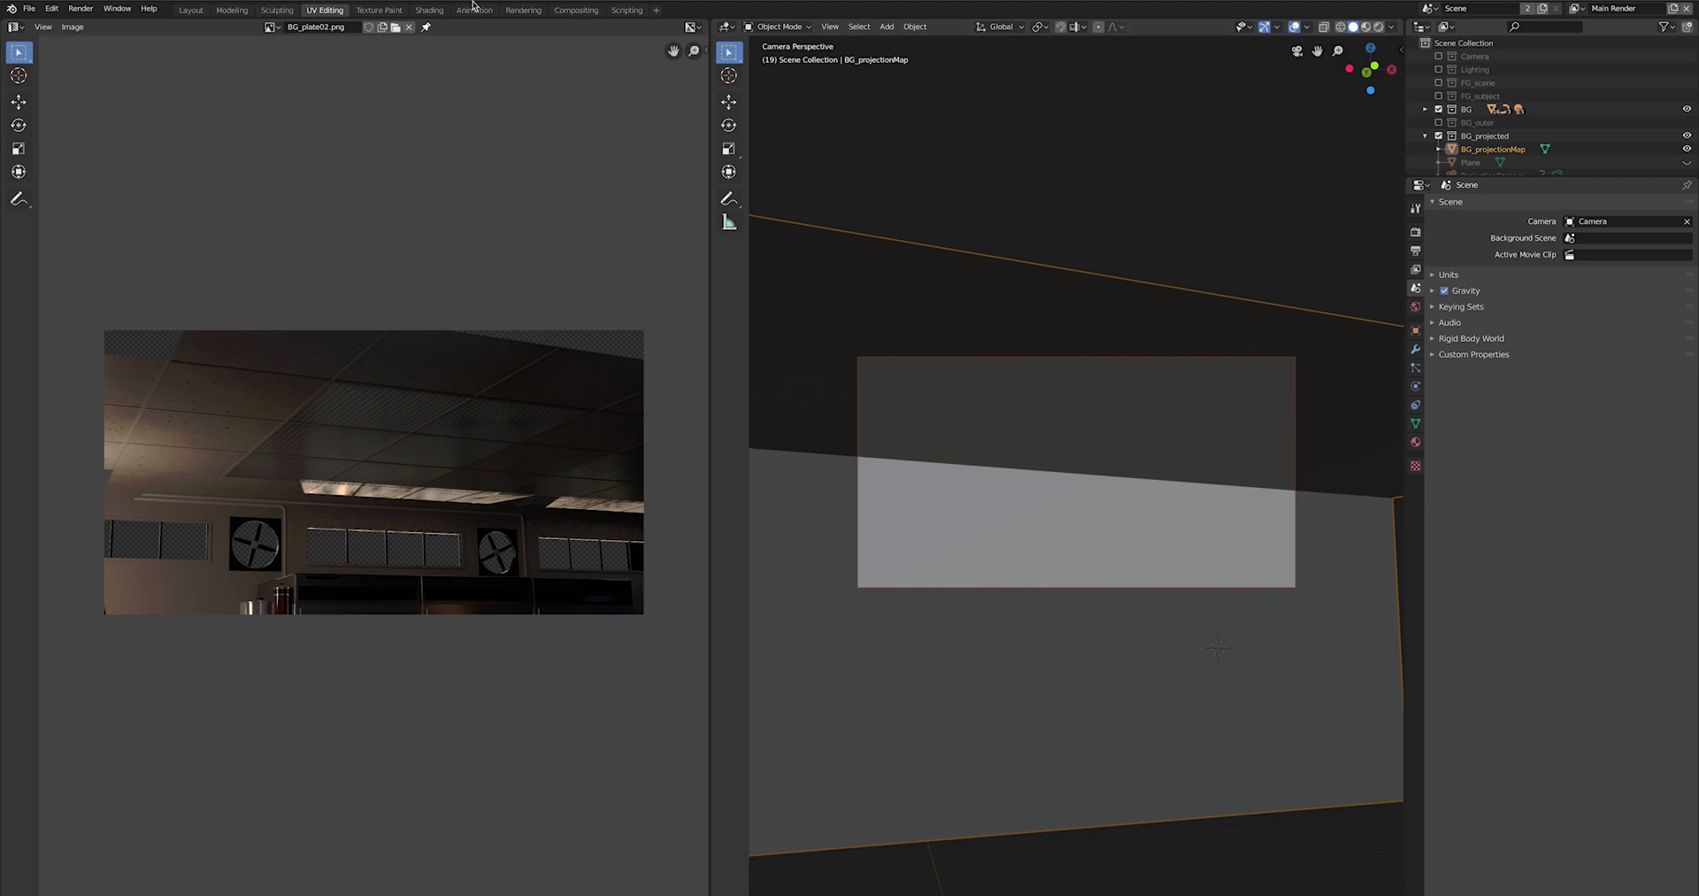
- Switch to the Shading workspace and examine the ProjectionMap material's node tree
{"action": "left_click", "coordinate": [429, 10]}
{"action": "scroll", "coordinate": [892, 717], "scroll_direction": "up", "scroll_amount": 3}
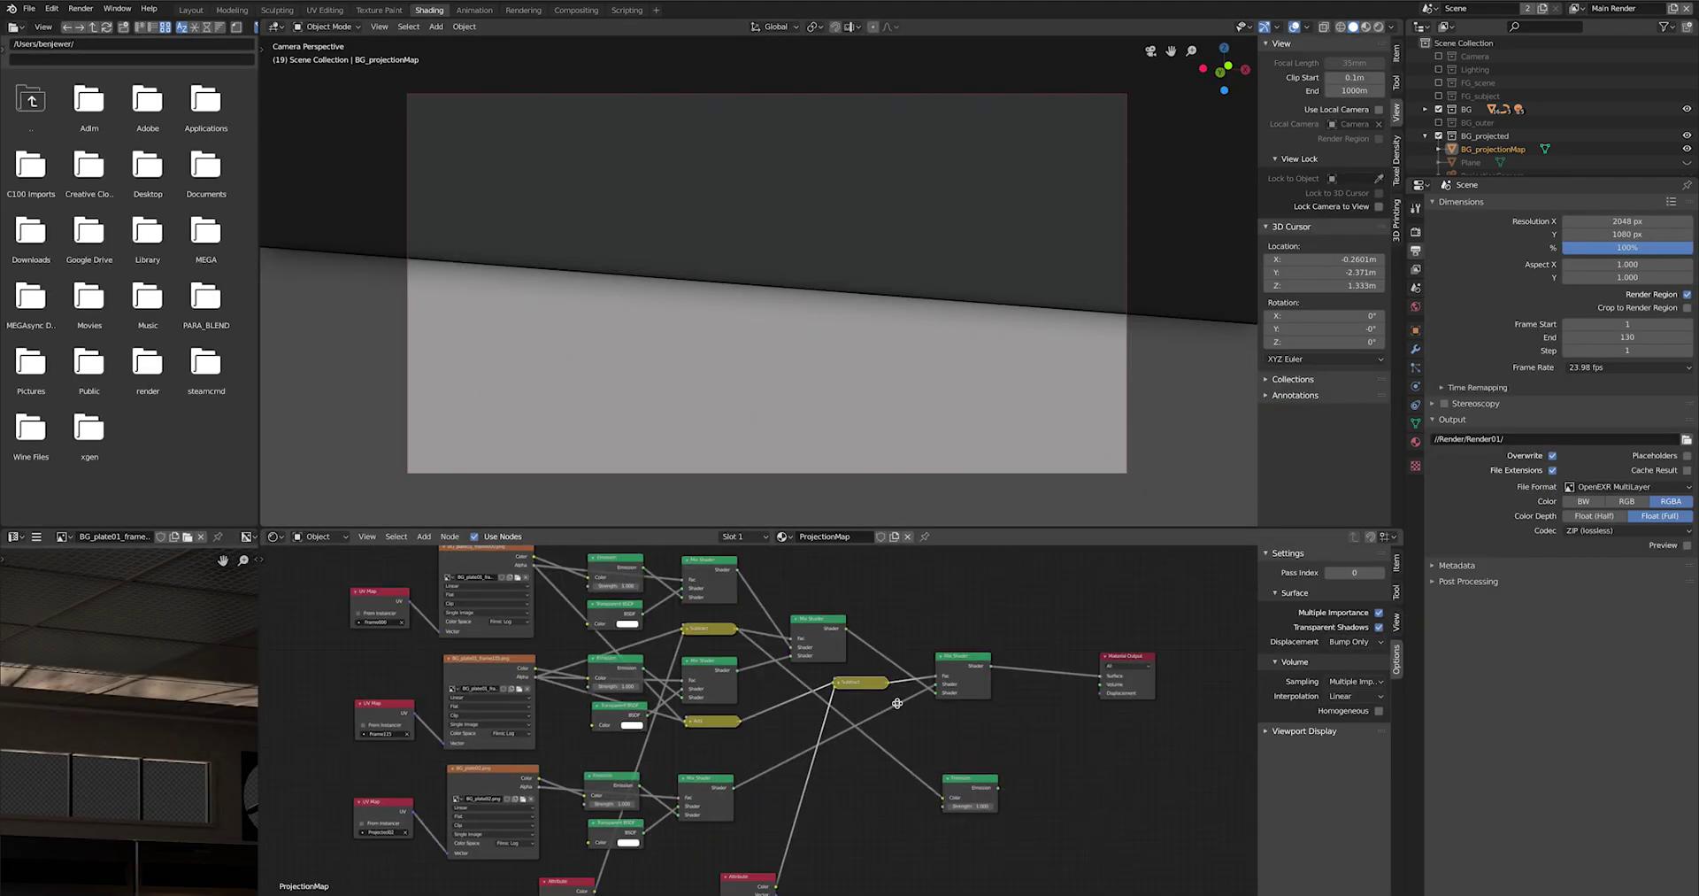
{"action": "scroll", "coordinate": [480, 622], "scroll_direction": "down", "scroll_amount": 2}
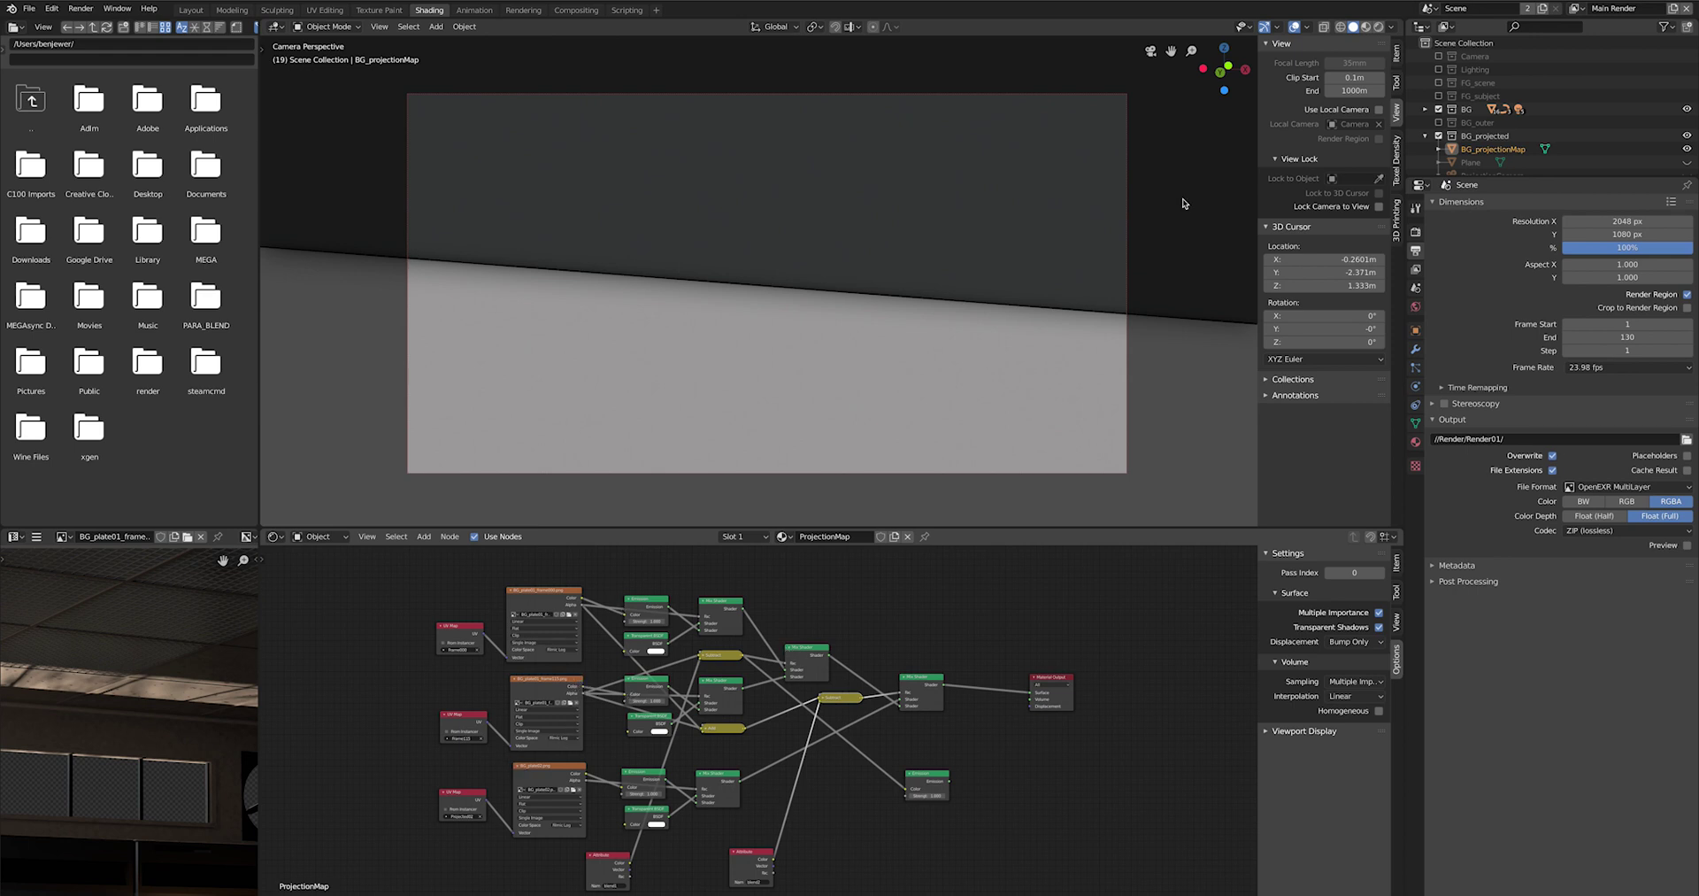
- Preview the projected background in Rendered and Material Preview shading, inspecting it from outside and through the camera
{"action": "left_click", "coordinate": [1377, 29]}
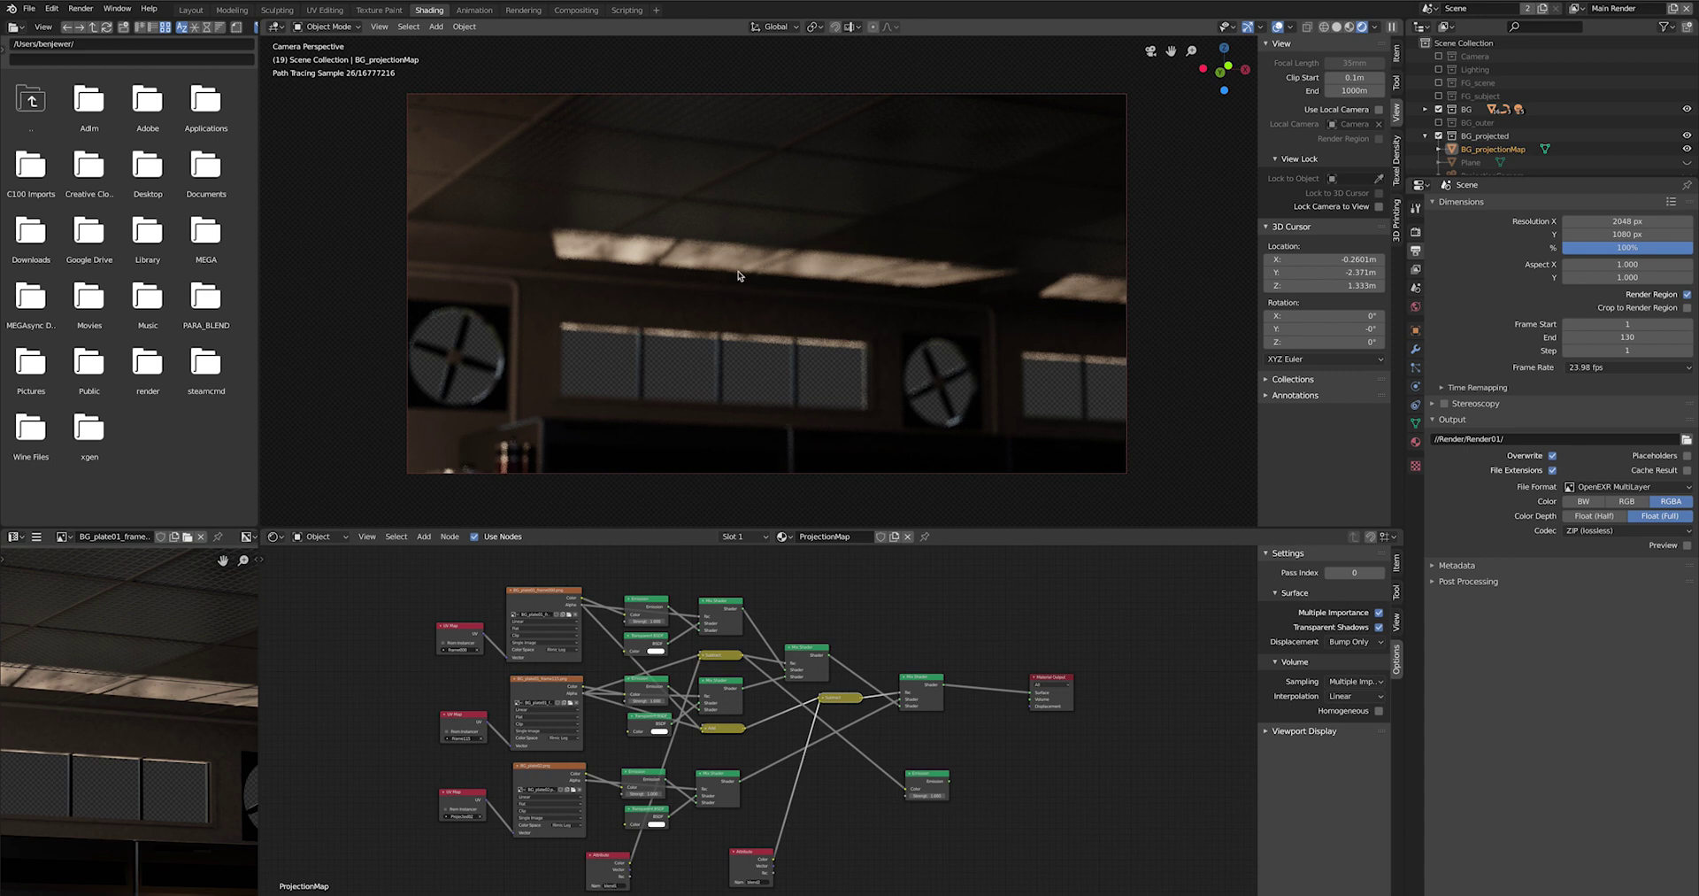
{"action": "middle_click_drag", "start_coordinate": [935, 188], "coordinate": [979, 279]}
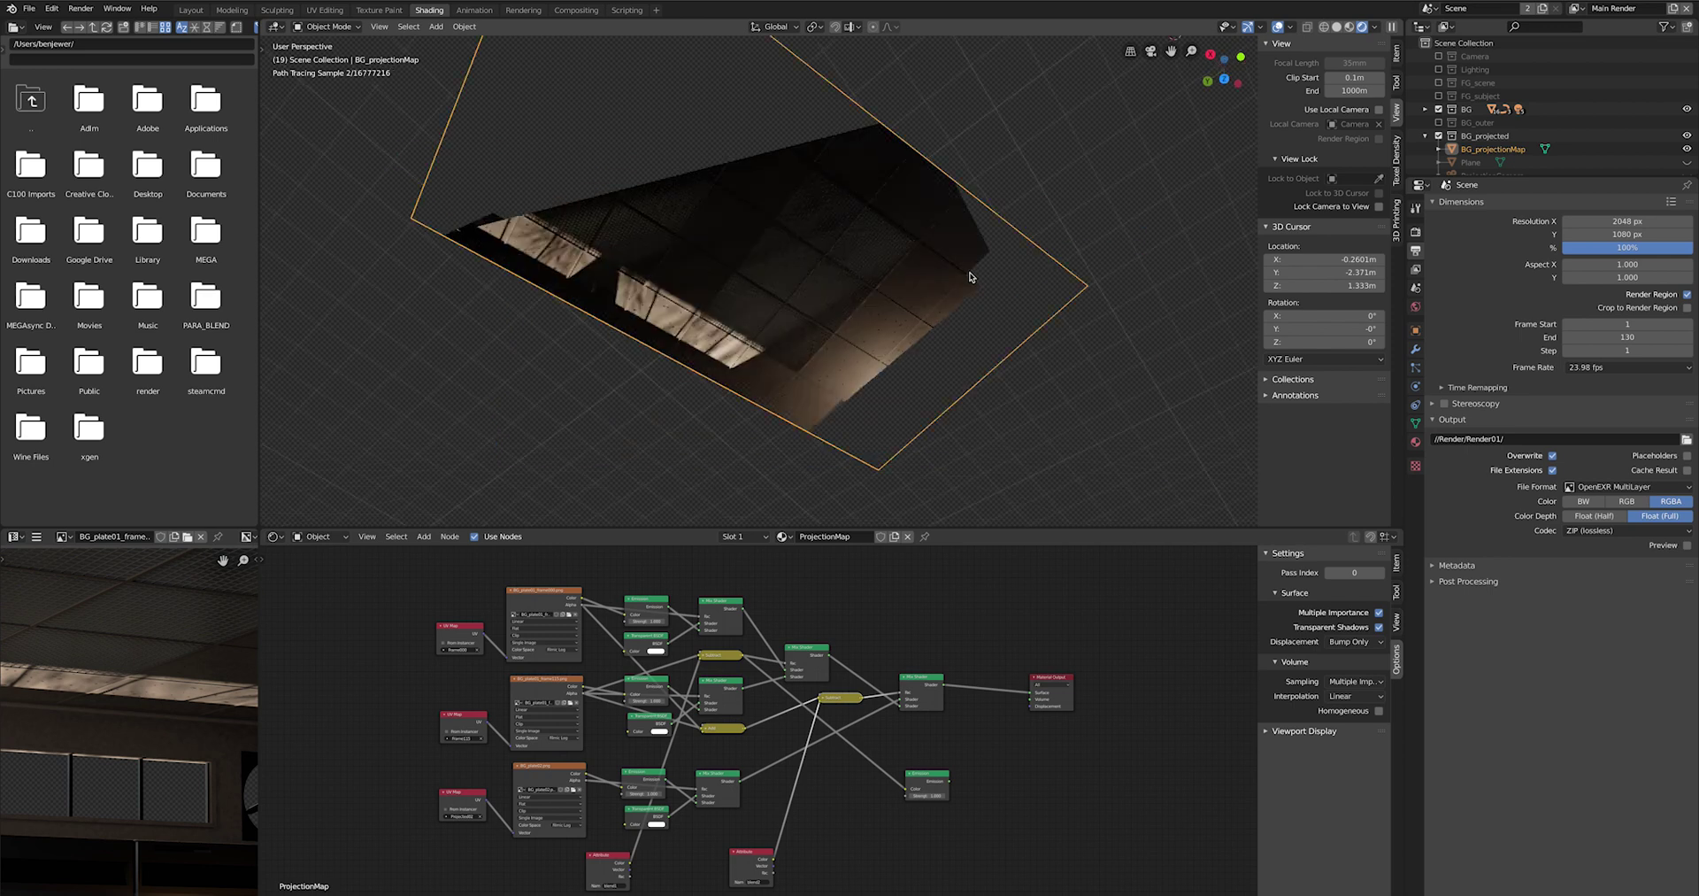
{"action": "key", "text": "z"}
{"action": "left_click", "coordinate": [805, 369]}
{"action": "middle_click_drag", "start_coordinate": [805, 368], "coordinate": [819, 133]}
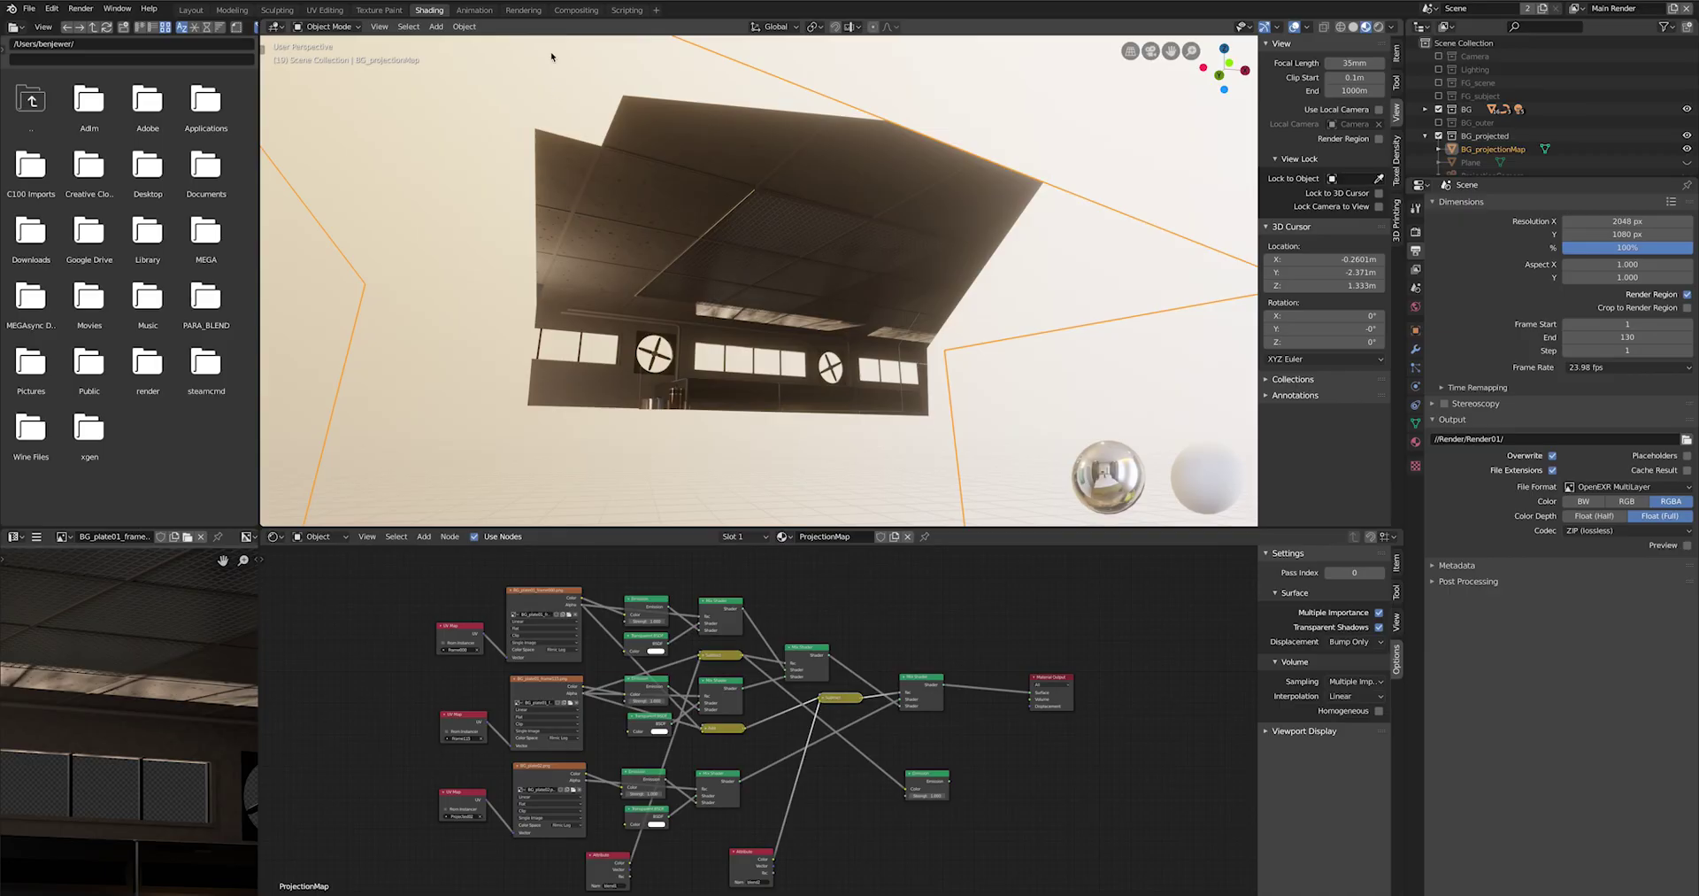
{"action": "key", "text": "KP_0"}
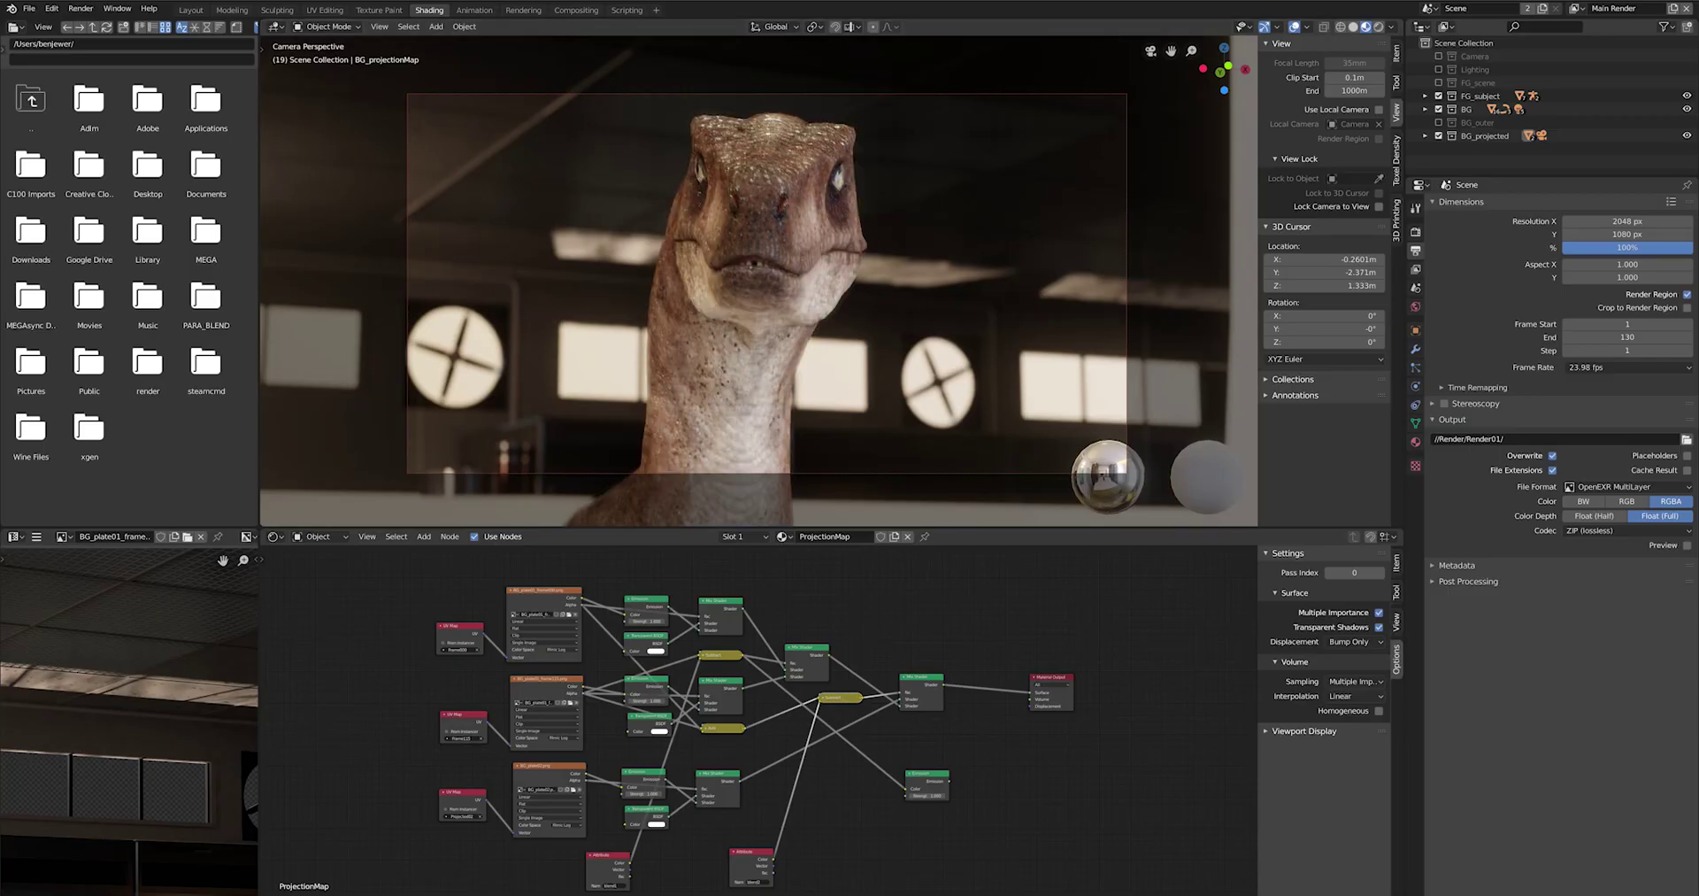
- Switch to Adobe Premiere Pro and turn off the output of the second video track
{"action": "mouse_move", "coordinate": [266, 889]}
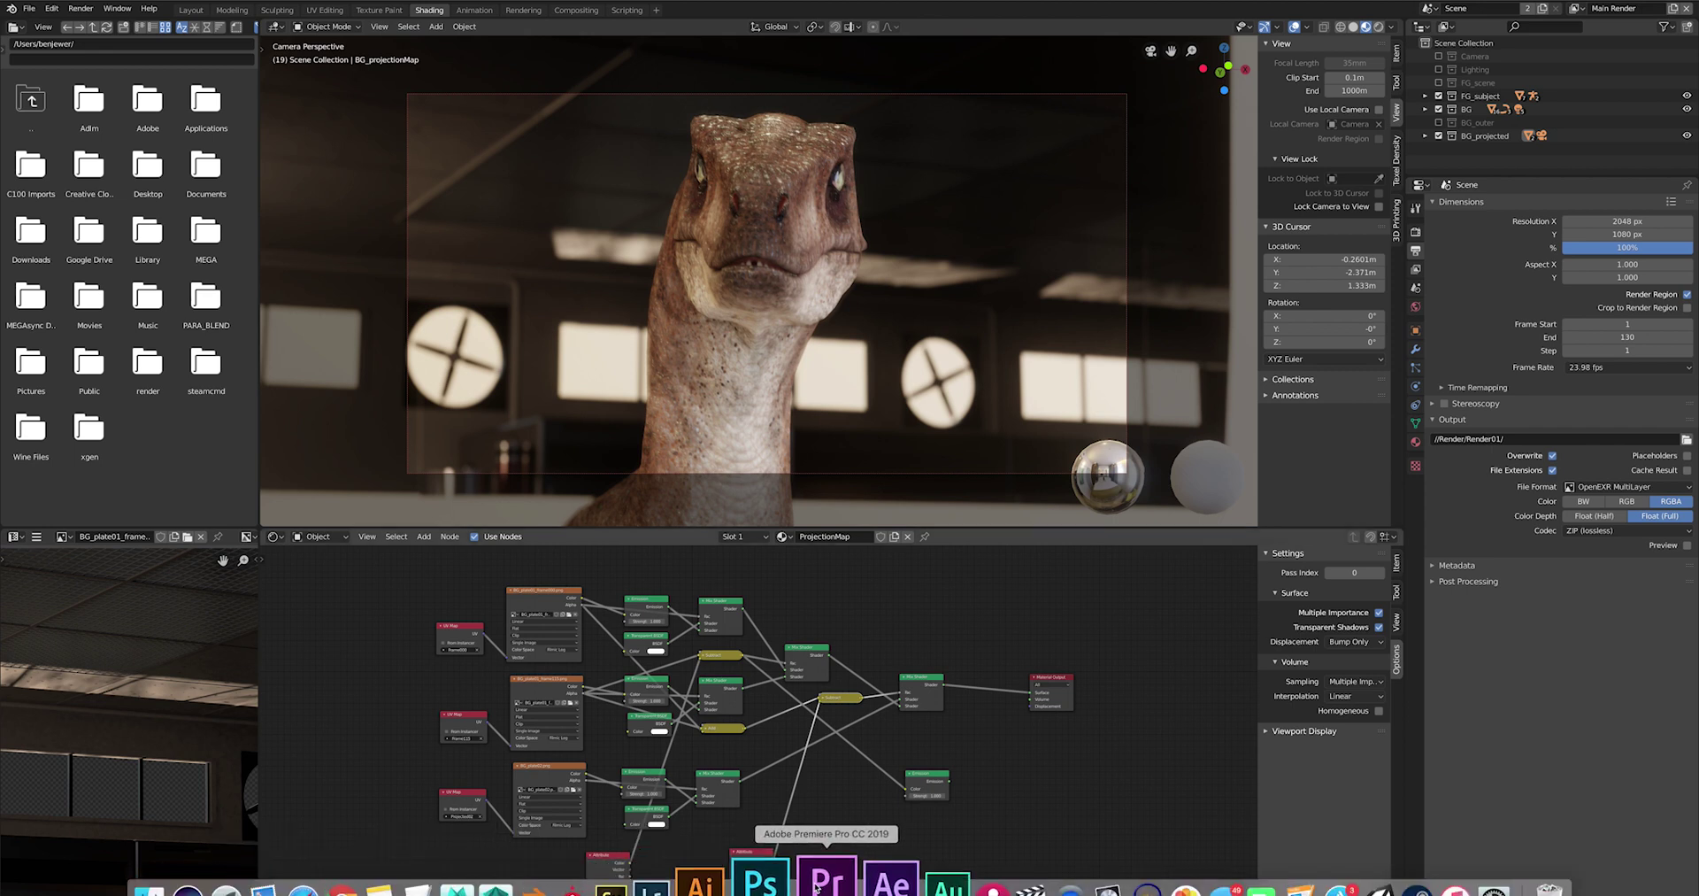
{"action": "left_click", "coordinate": [816, 888]}
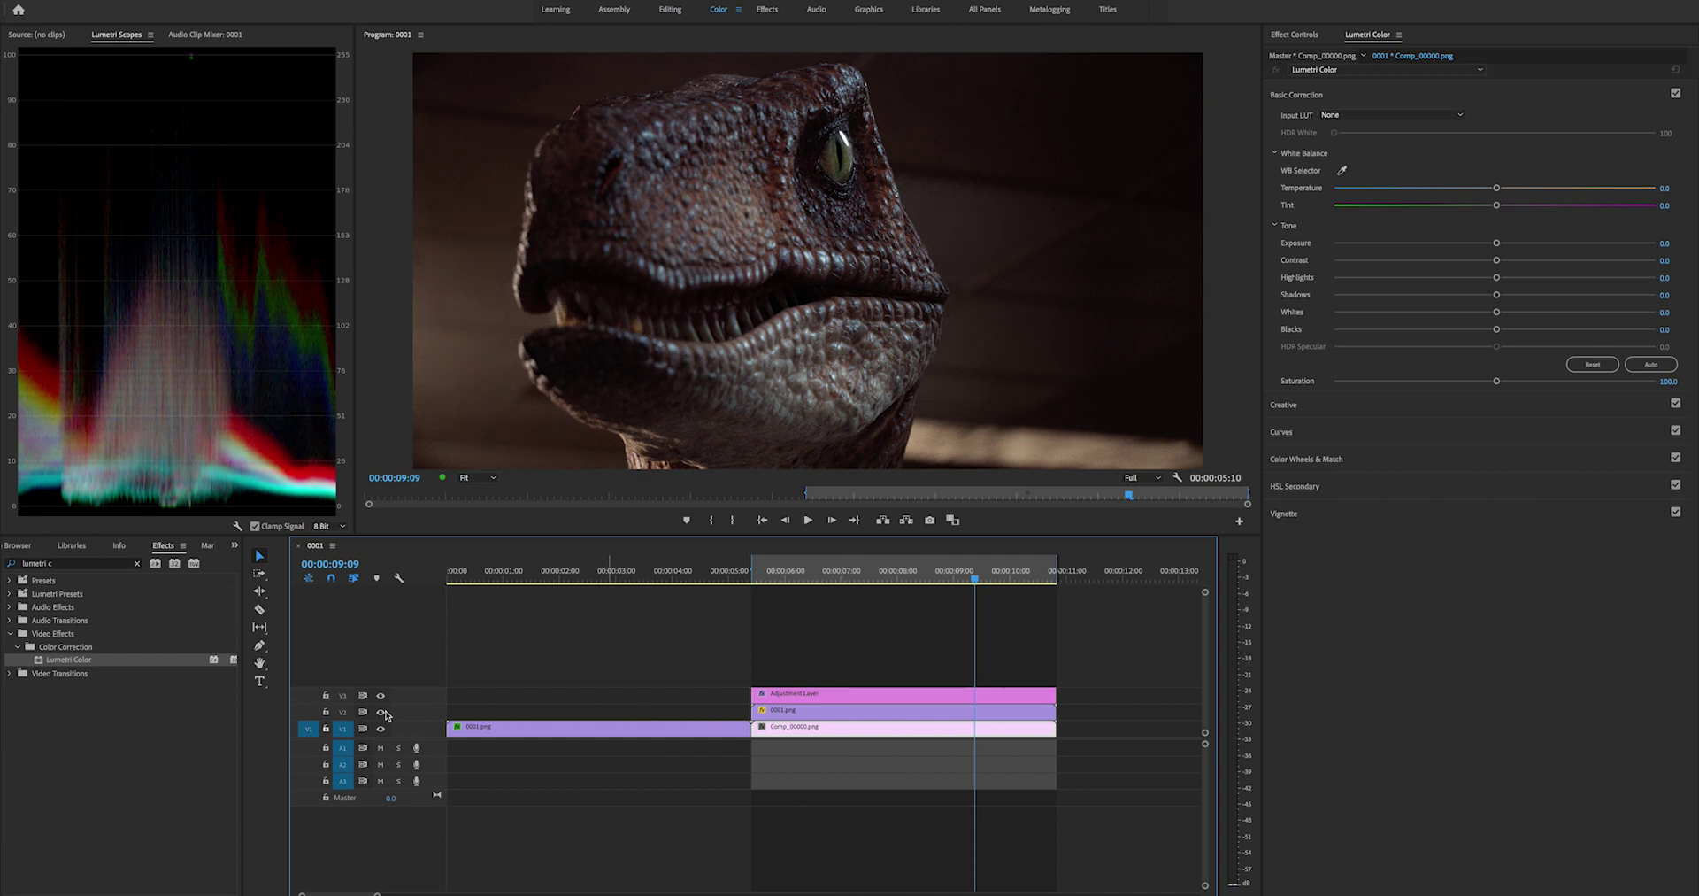
{"action": "left_click", "coordinate": [381, 712]}
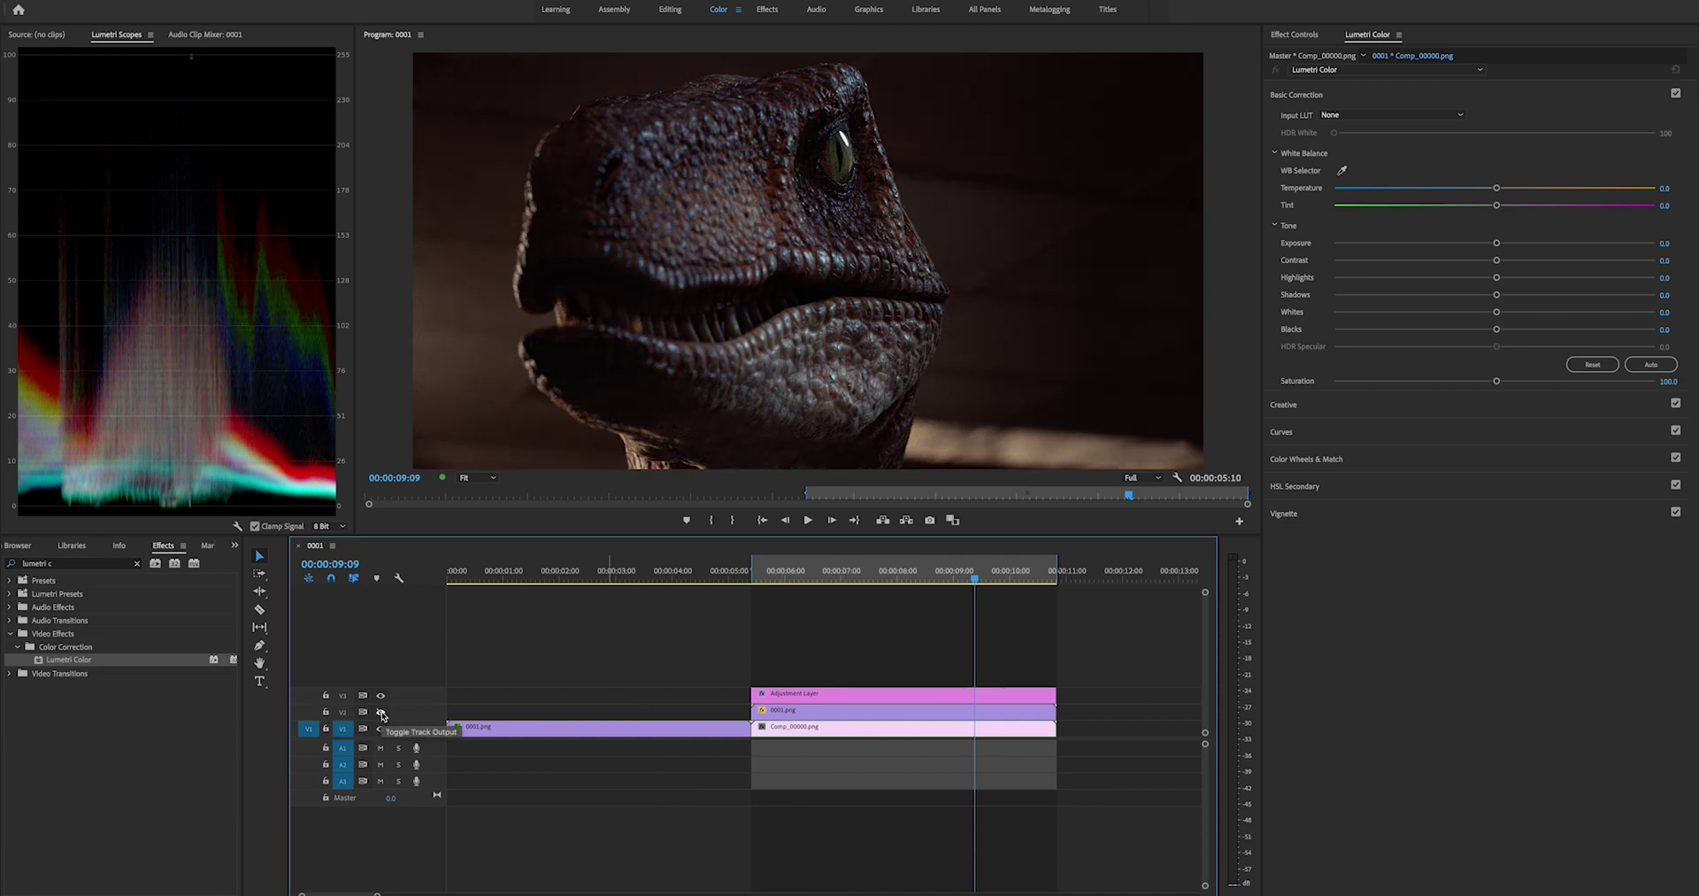
- Scrub through the early 0001.png render and into the final Comp_00000.png shot to compare them
{"action": "left_click", "coordinate": [546, 575]}
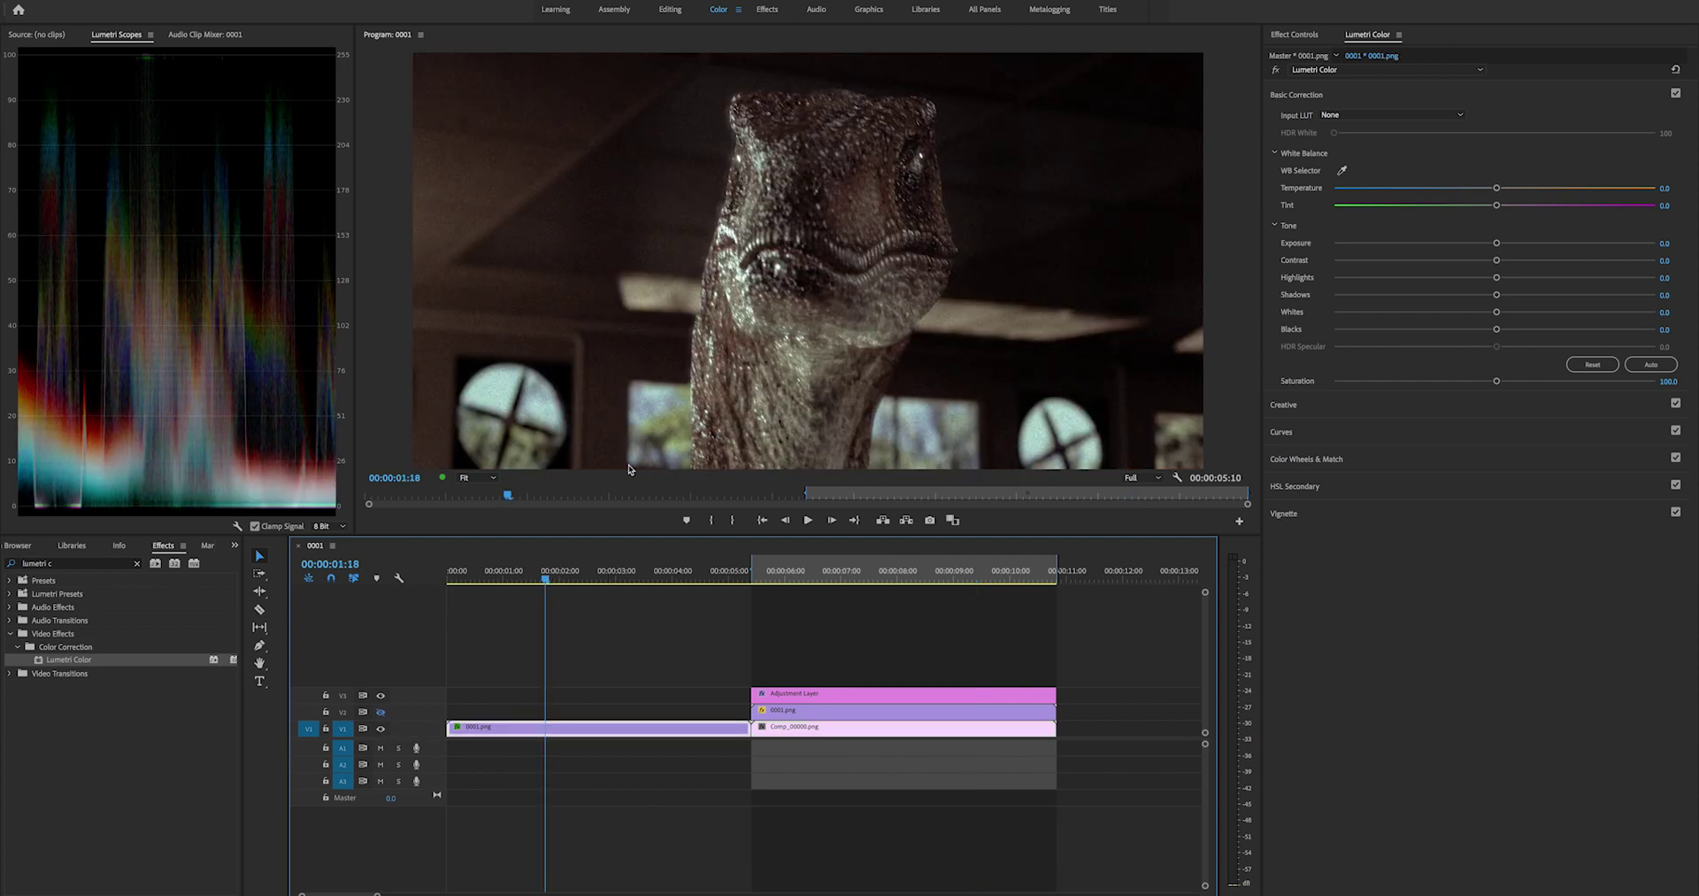
{"action": "left_click_drag", "start_coordinate": [549, 575], "coordinate": [666, 575]}
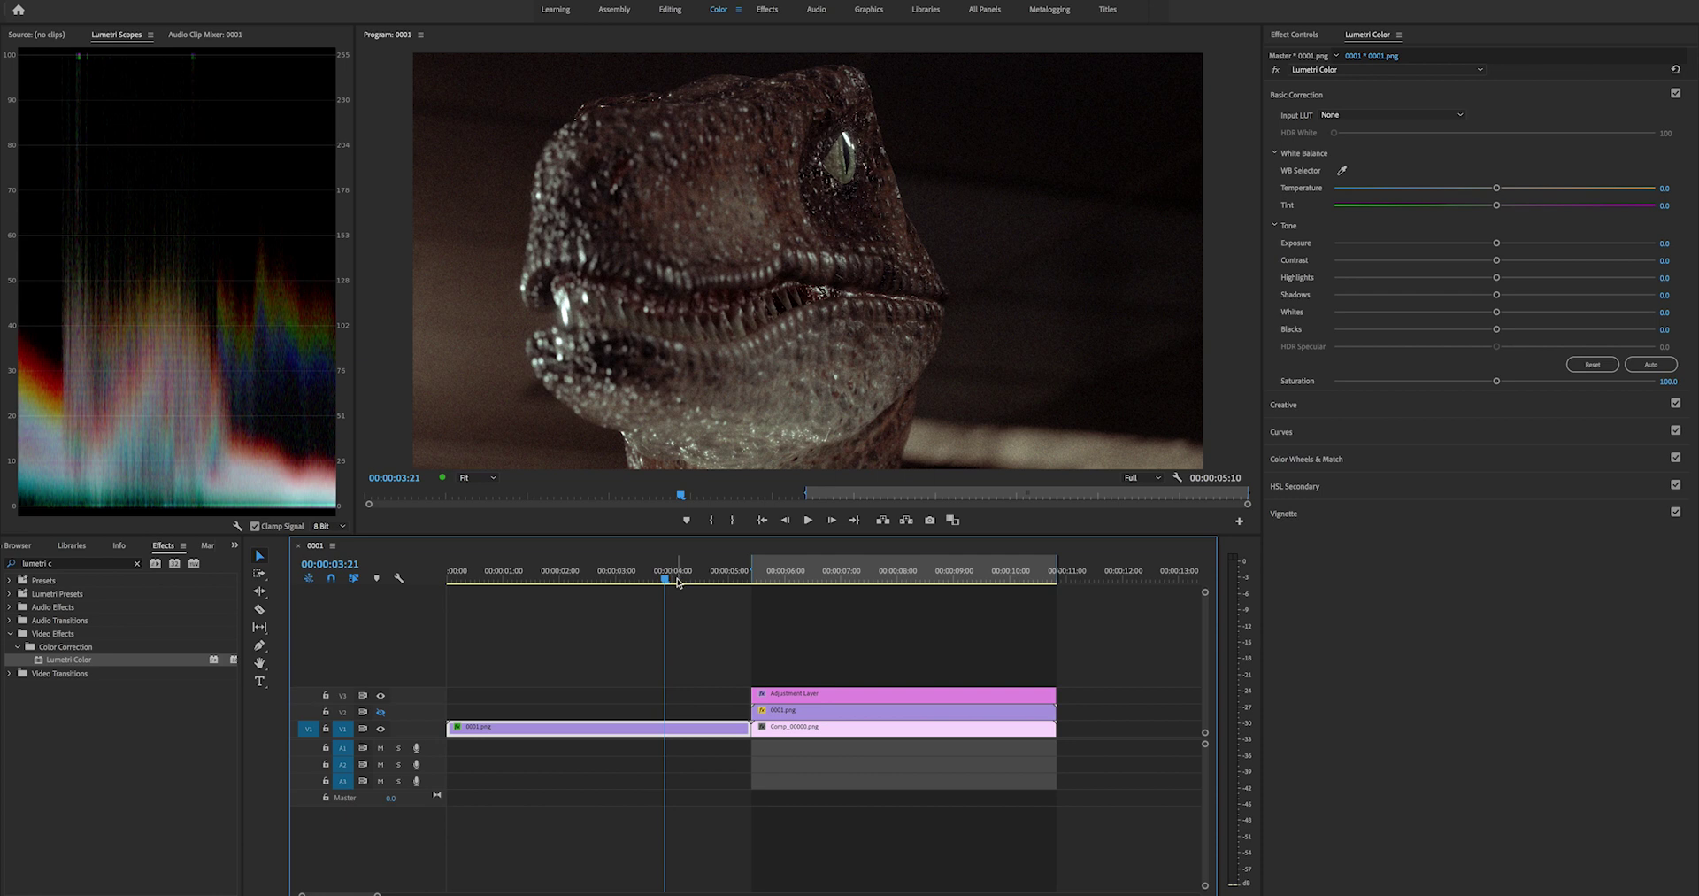
{"action": "left_click_drag", "start_coordinate": [690, 577], "coordinate": [726, 578]}
{"action": "left_click_drag", "start_coordinate": [839, 580], "coordinate": [855, 580]}
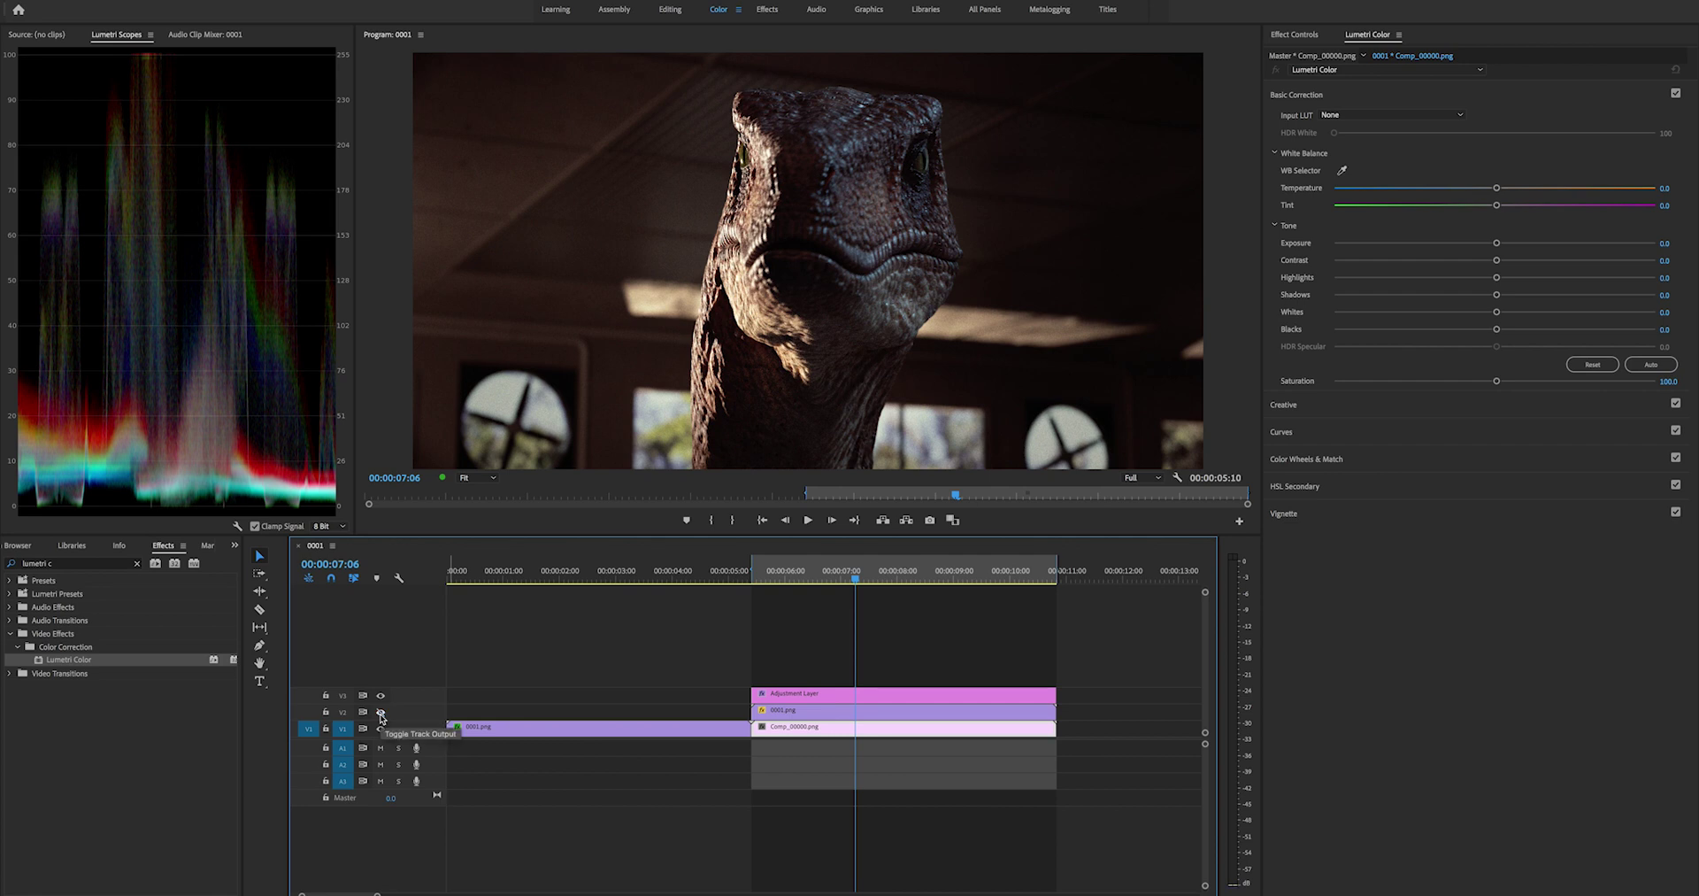
- Toggle the second video track's output at frames of the front view and close-up to compare its effect, leaving it enabled
{"action": "left_click", "coordinate": [381, 712]}
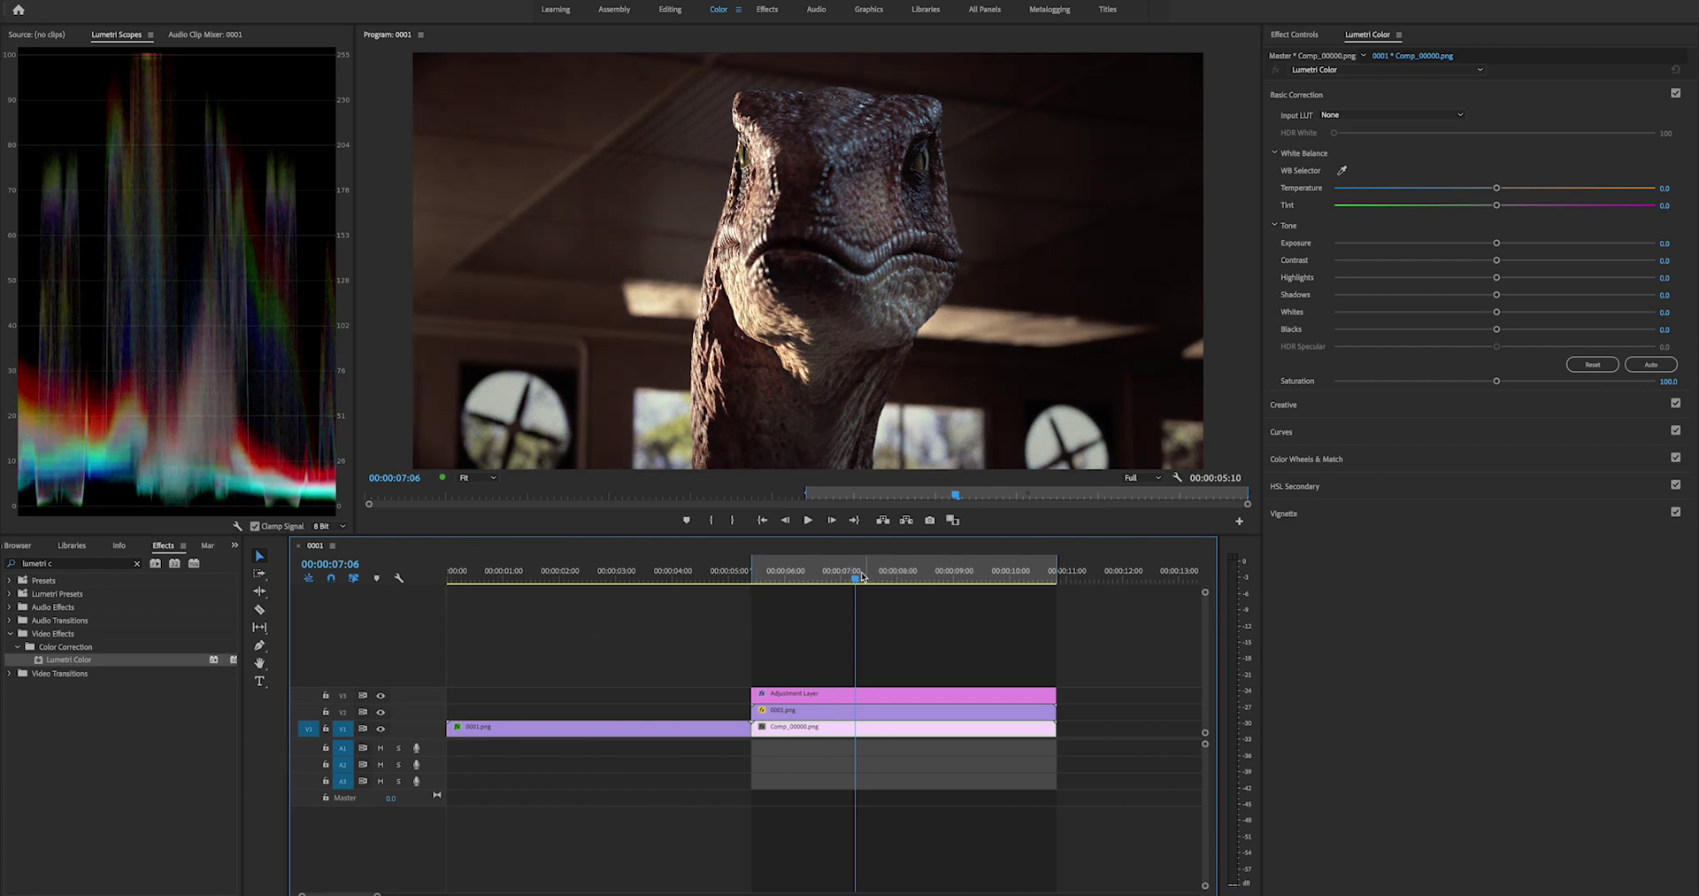
{"action": "left_click_drag", "start_coordinate": [894, 576], "coordinate": [992, 585]}
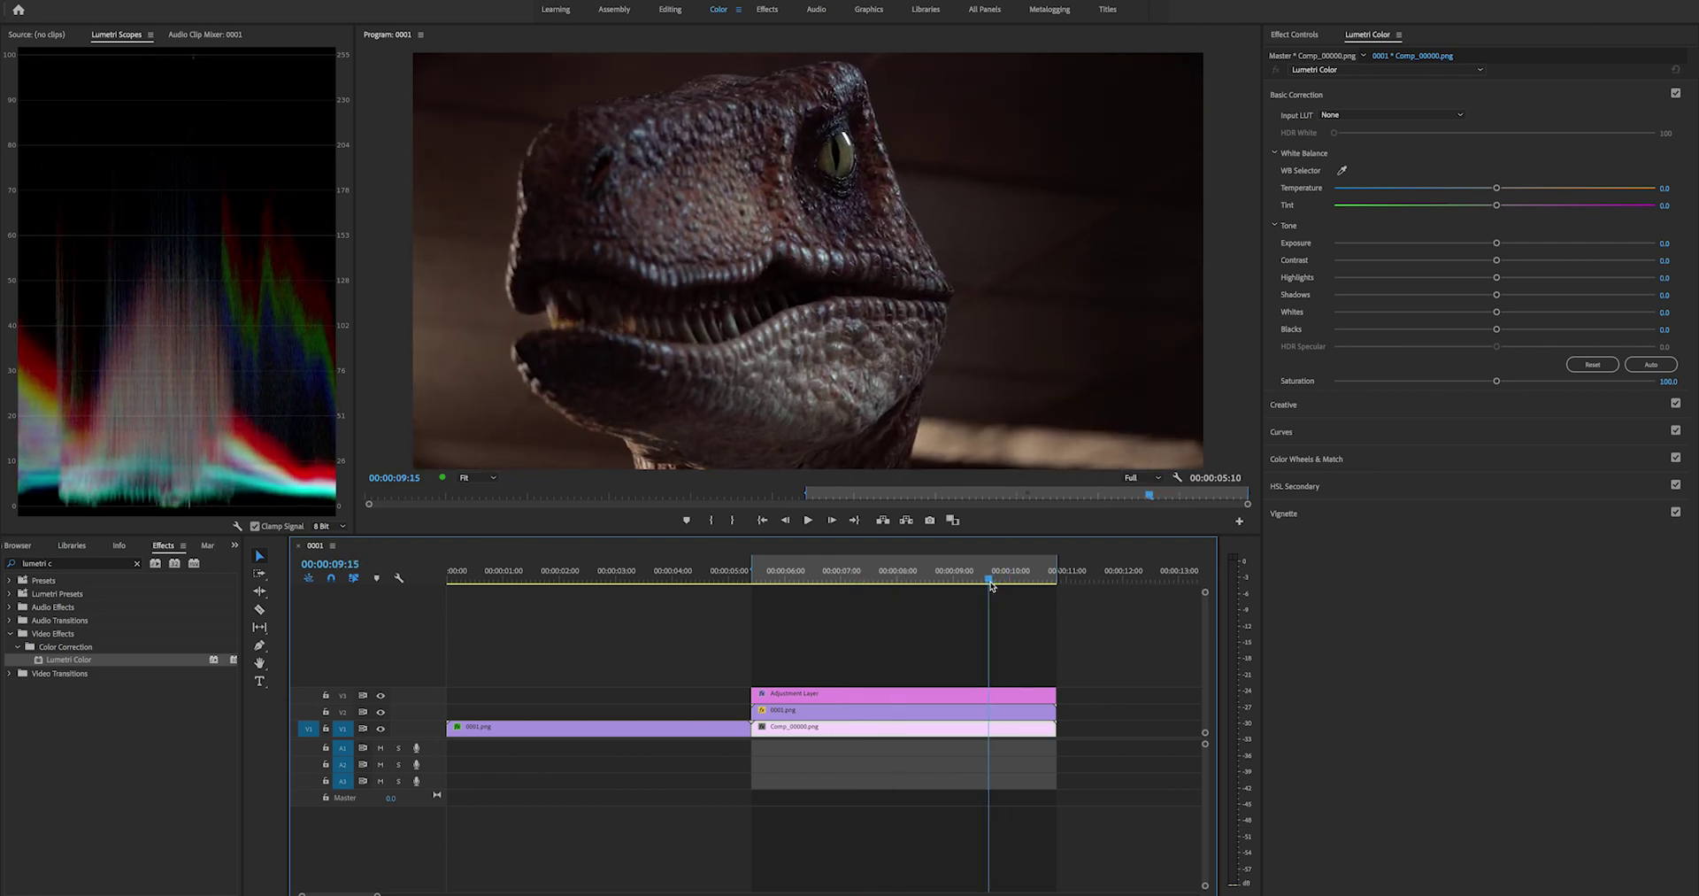
{"action": "left_click", "coordinate": [380, 713]}
{"action": "left_click", "coordinate": [380, 712]}
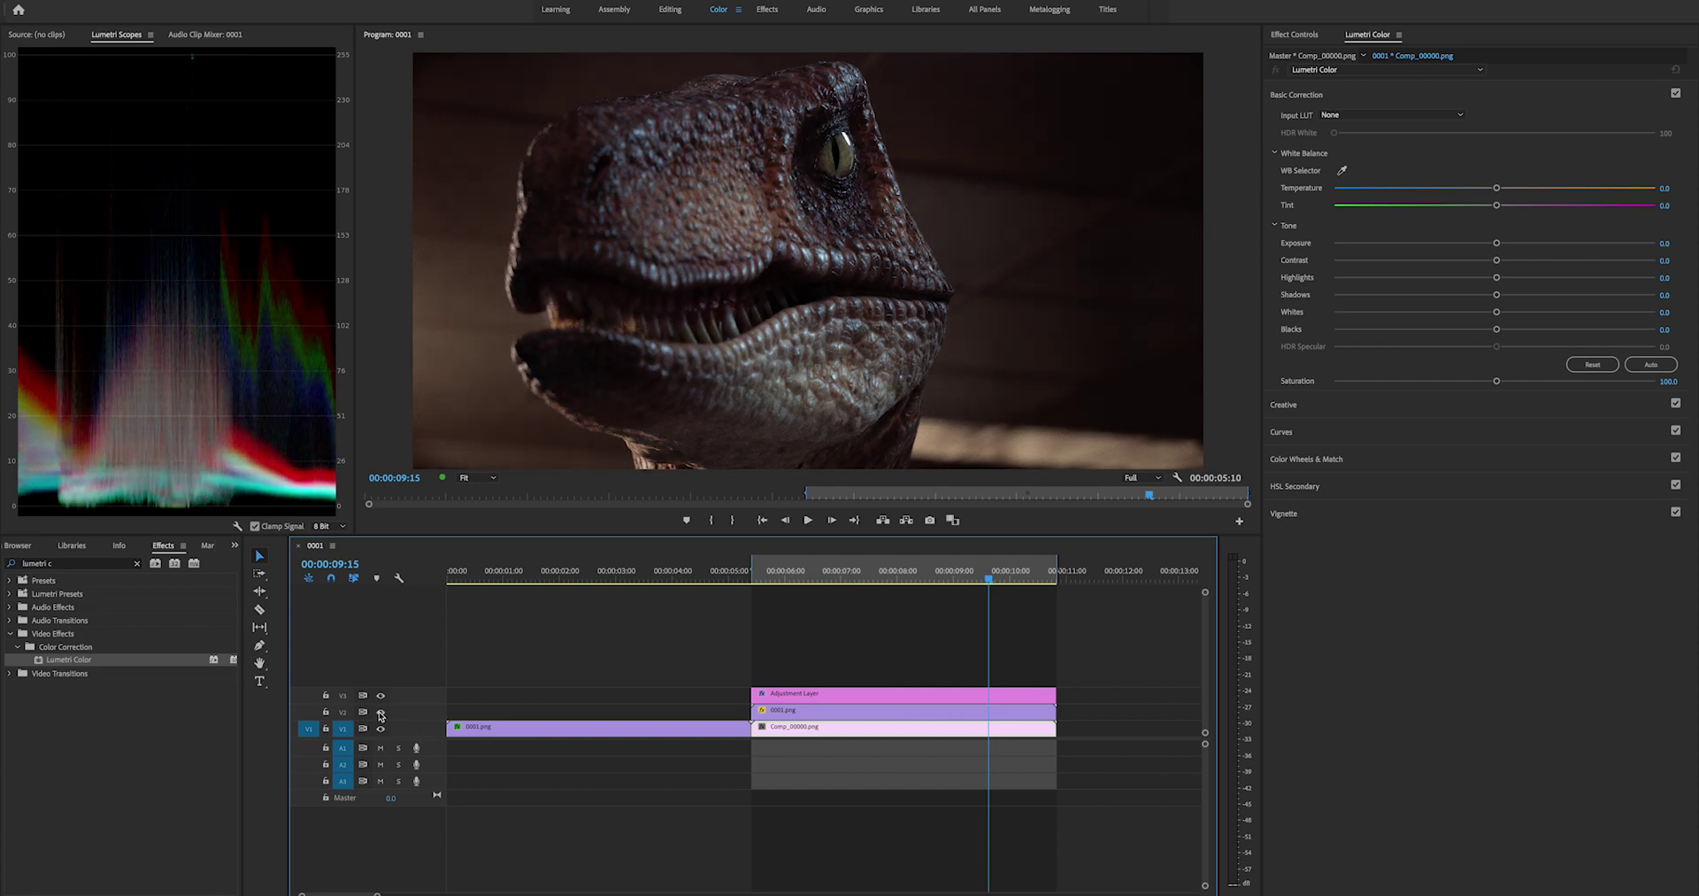
{"action": "left_click", "coordinate": [380, 712]}
{"action": "left_click", "coordinate": [380, 713]}
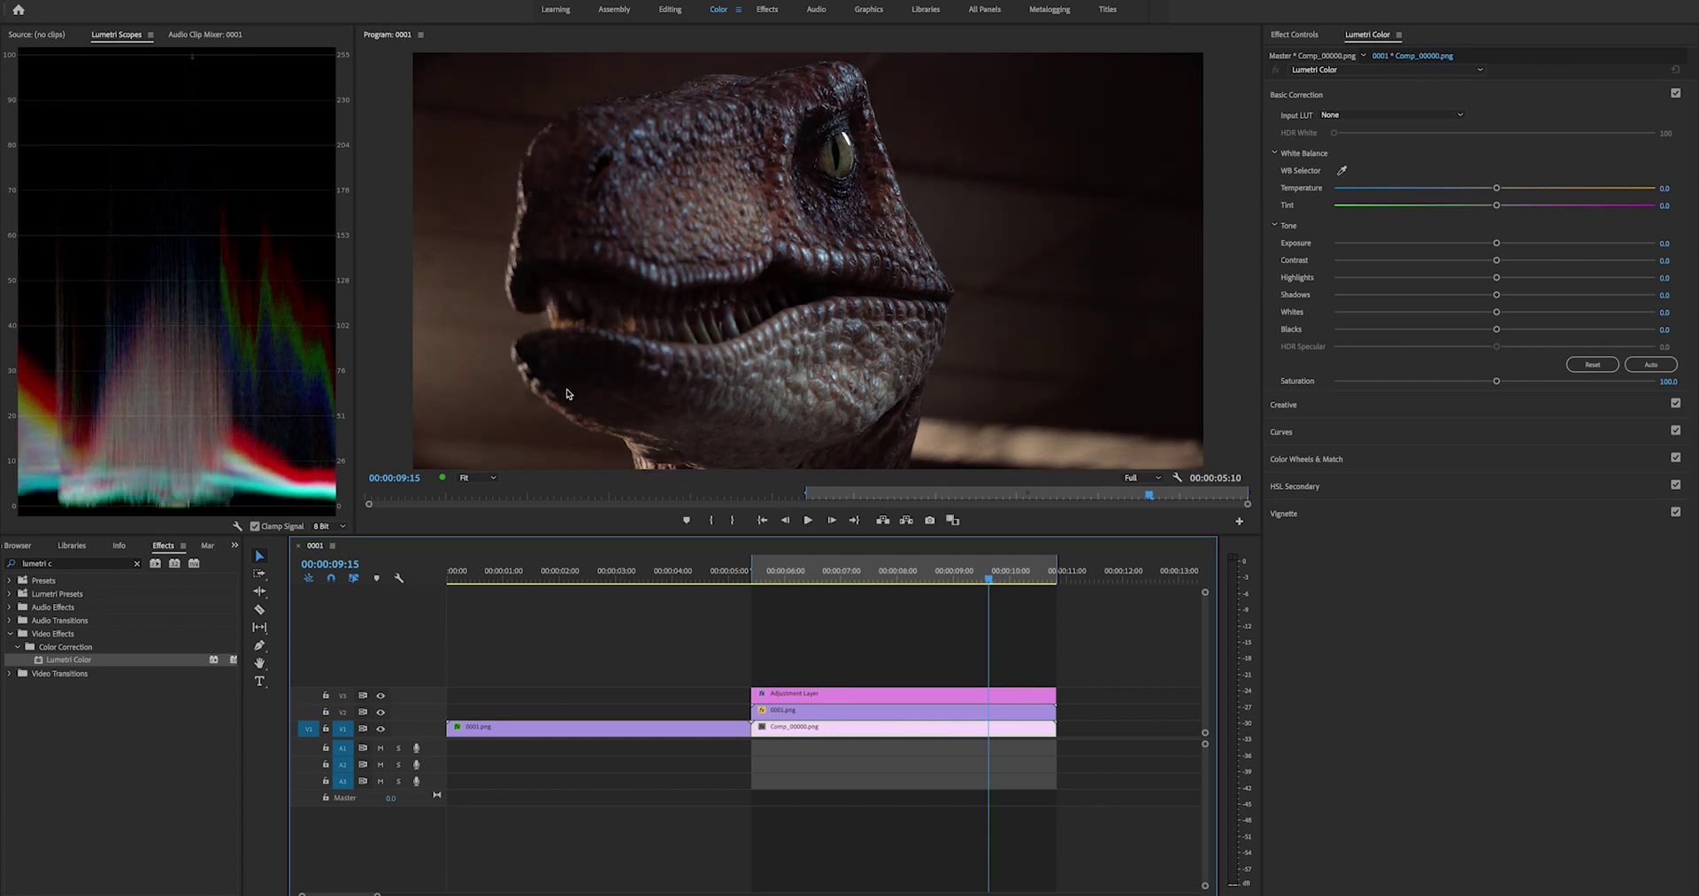